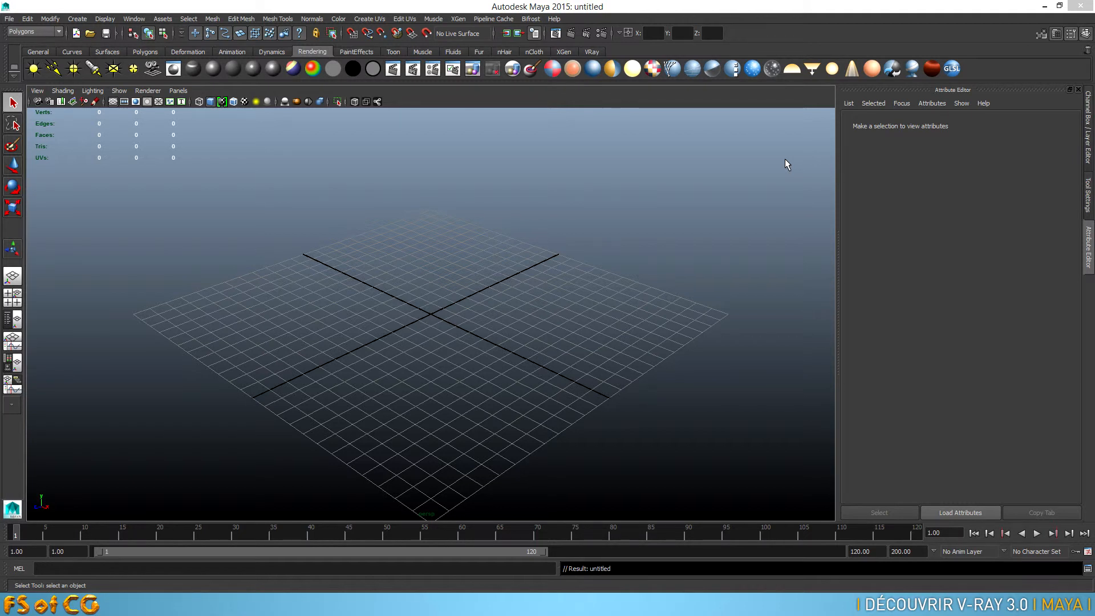
Open the voiture.mb scene from the project's scenes folder
click(10, 19)
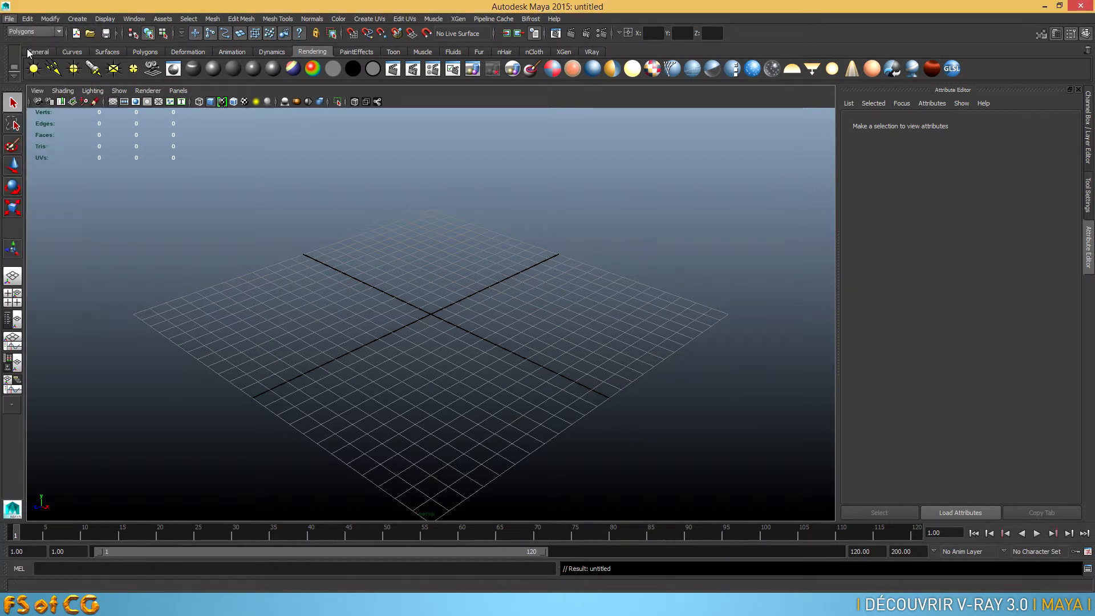
click(29, 45)
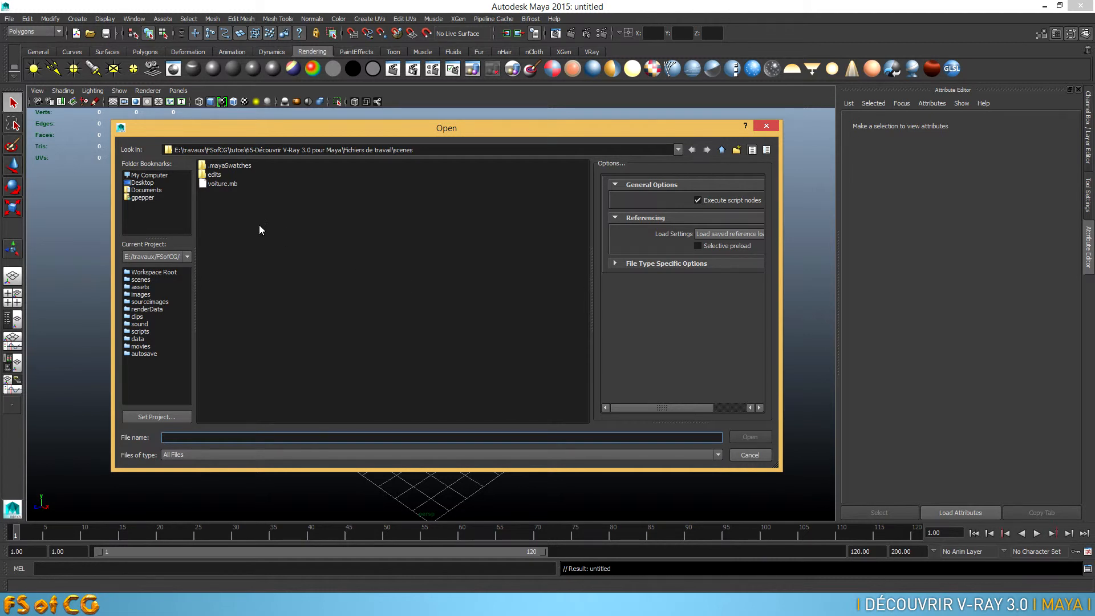
click(214, 183)
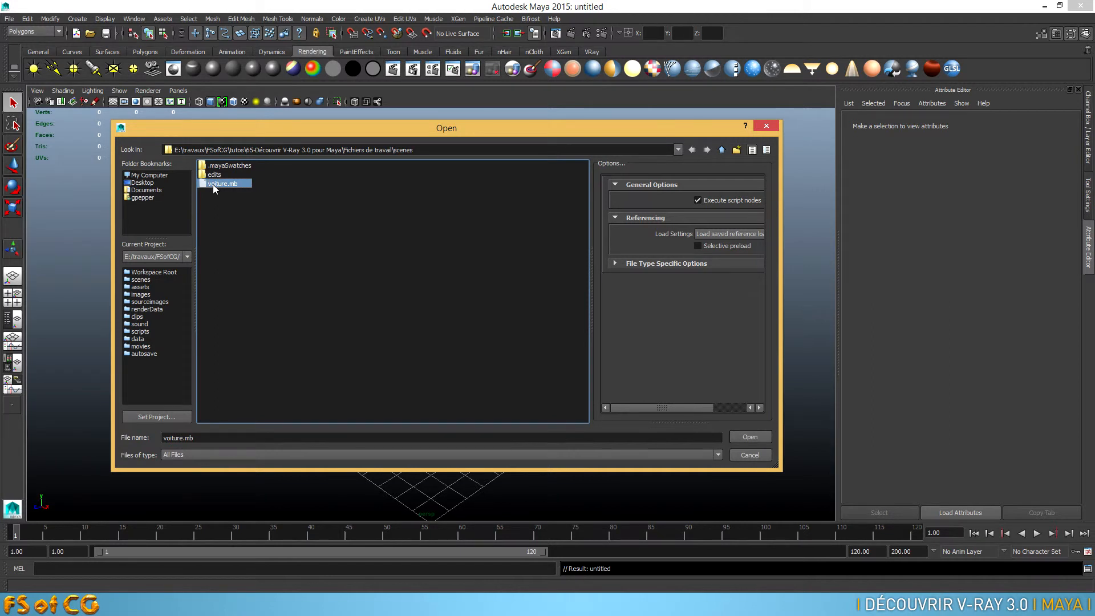
double_click(213, 183)
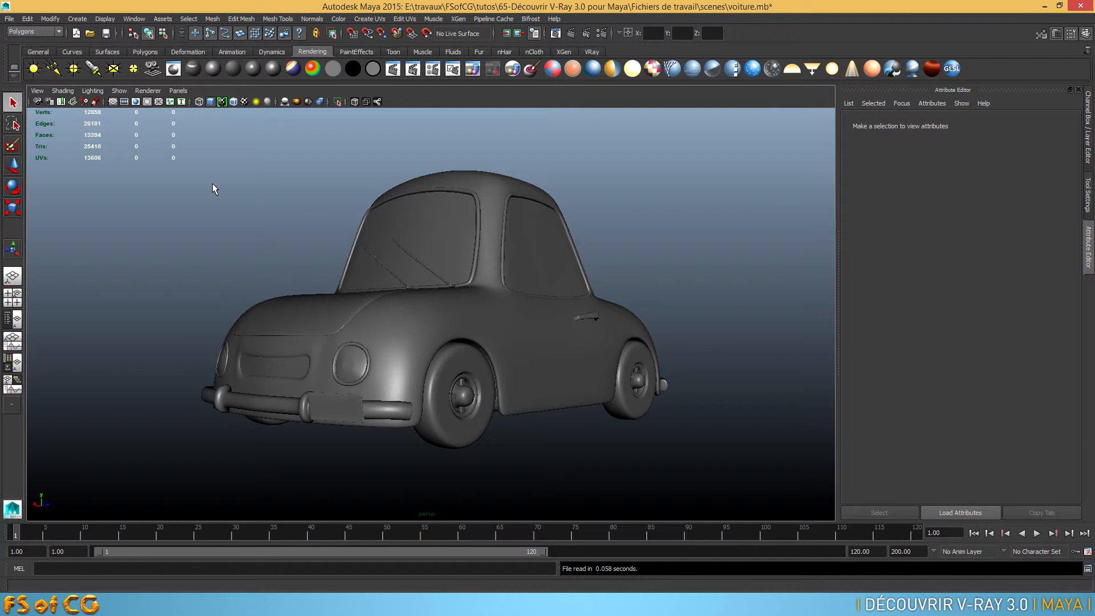
Turn off smooth mesh preview on all car parts and select the body to inspect its low-poly mesh
drag(196, 129, 743, 471)
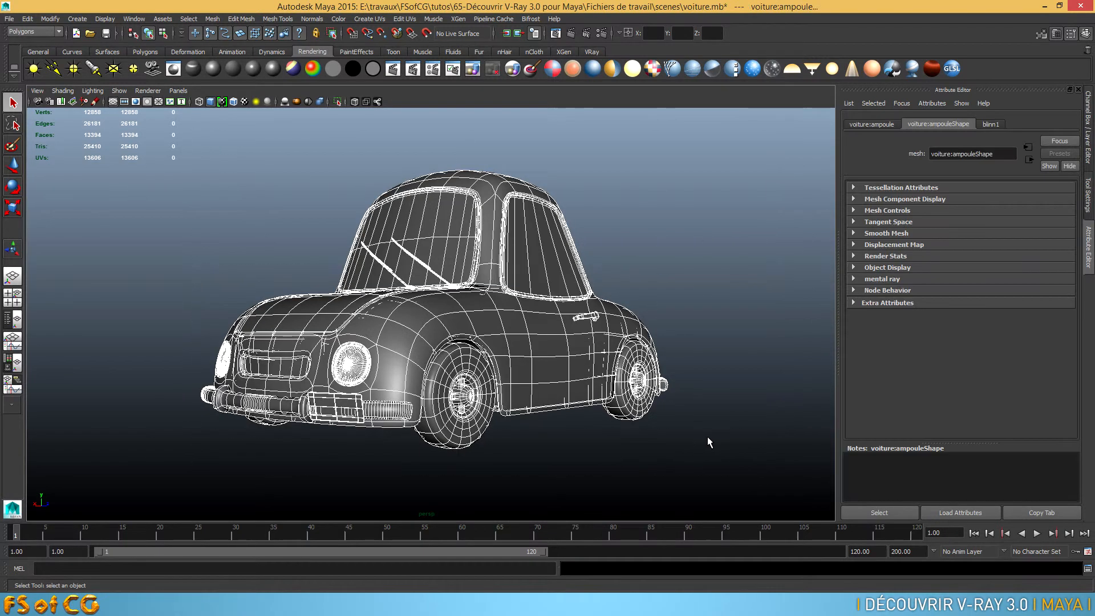
alt+drag(572, 408, 561, 433)
alt+right_drag(561, 432, 582, 422)
alt+drag(582, 422, 578, 366)
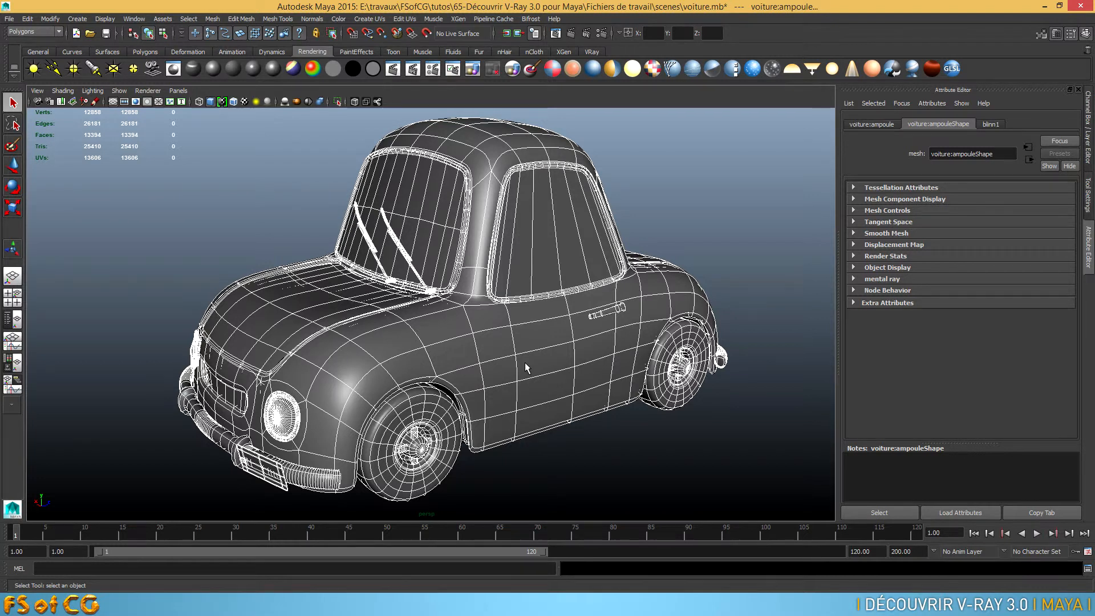
key(1)
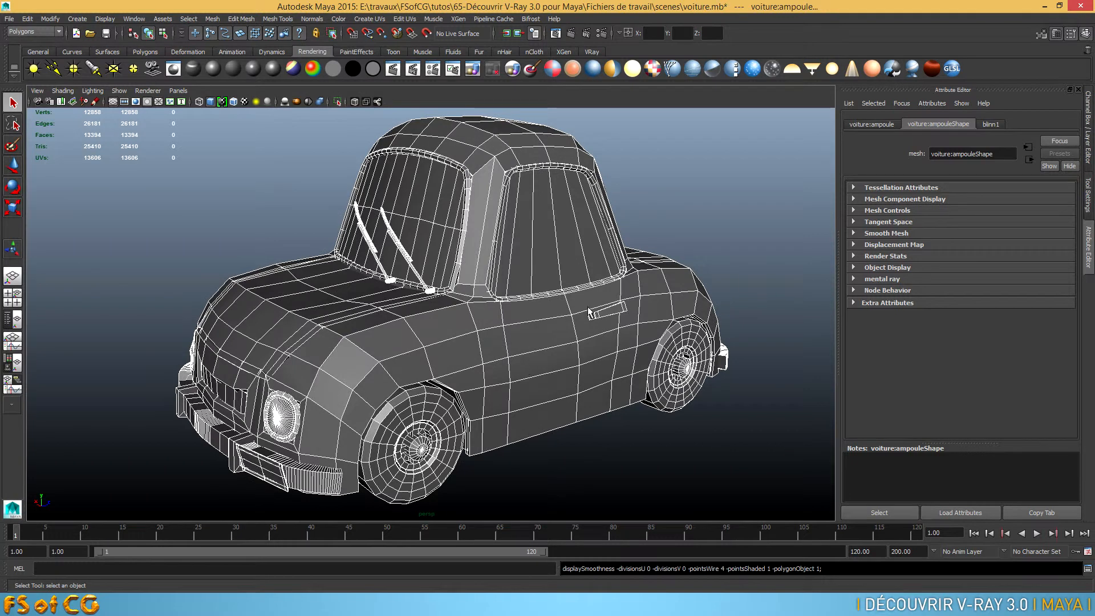
click(655, 243)
alt+drag(655, 242, 542, 377)
click(542, 376)
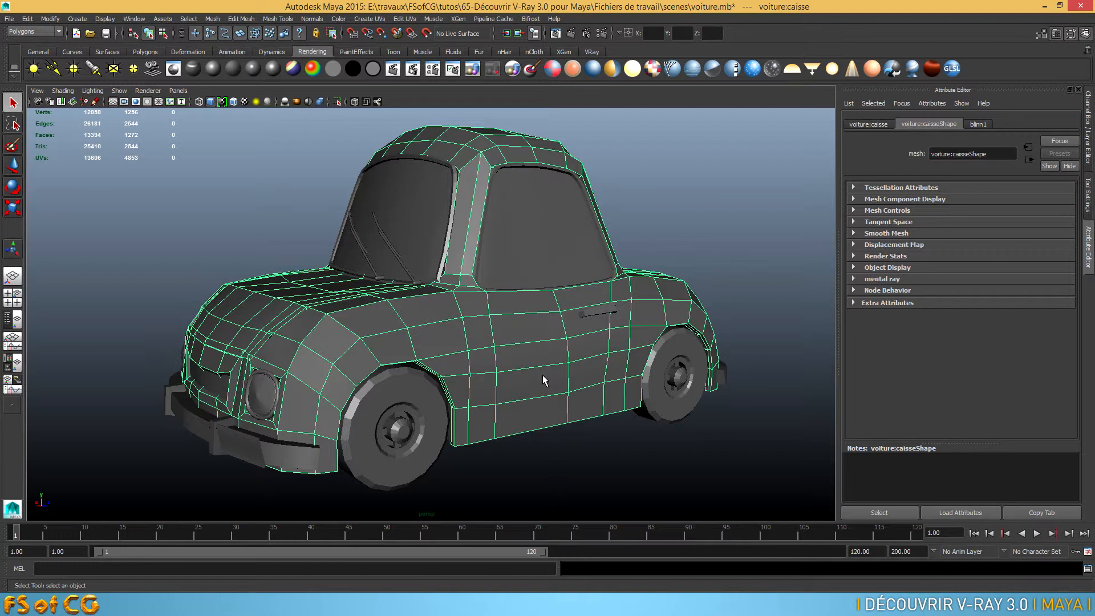
scroll(544, 373, down, 3)
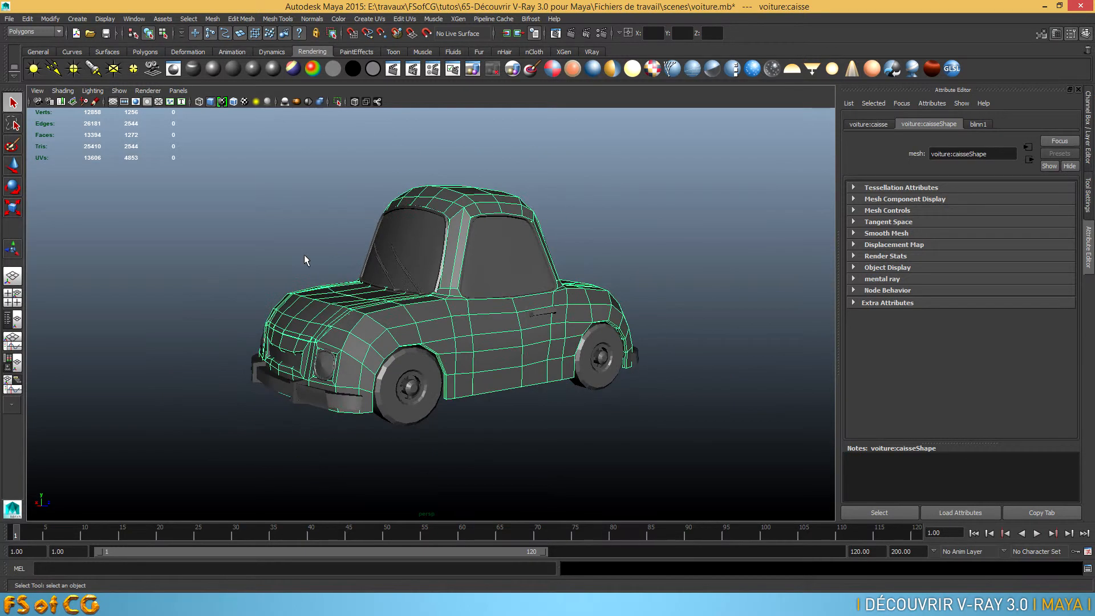
Select the whole car, turn smooth mesh preview on for all its parts, and clear the selection
drag(219, 143, 744, 447)
key(3)
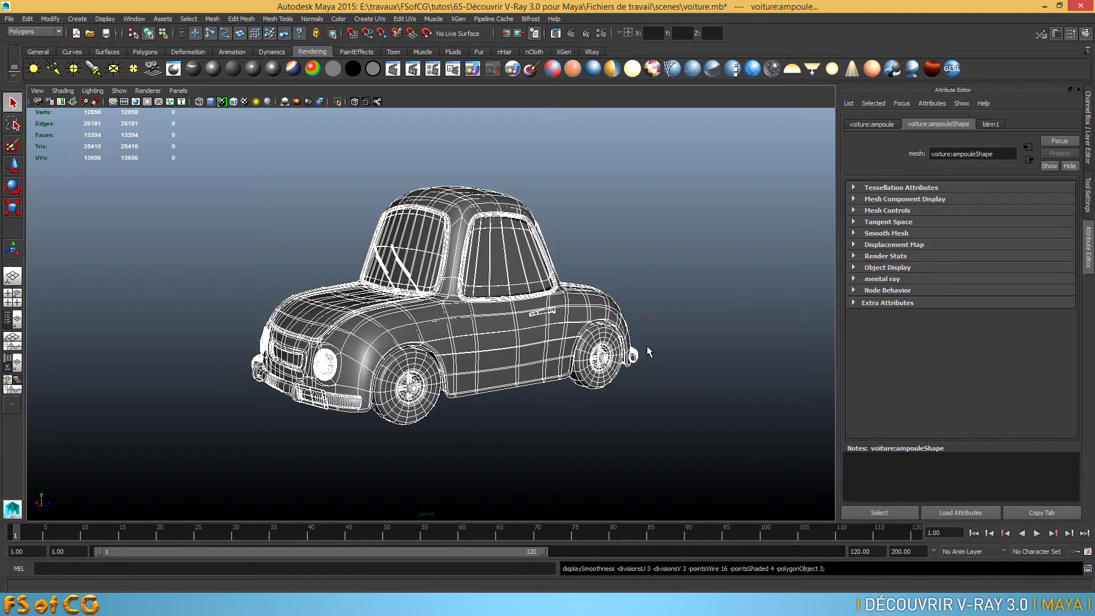
click(644, 352)
Select the car's window glass and turn off its smooth mesh preview
scroll(594, 320, up, 5)
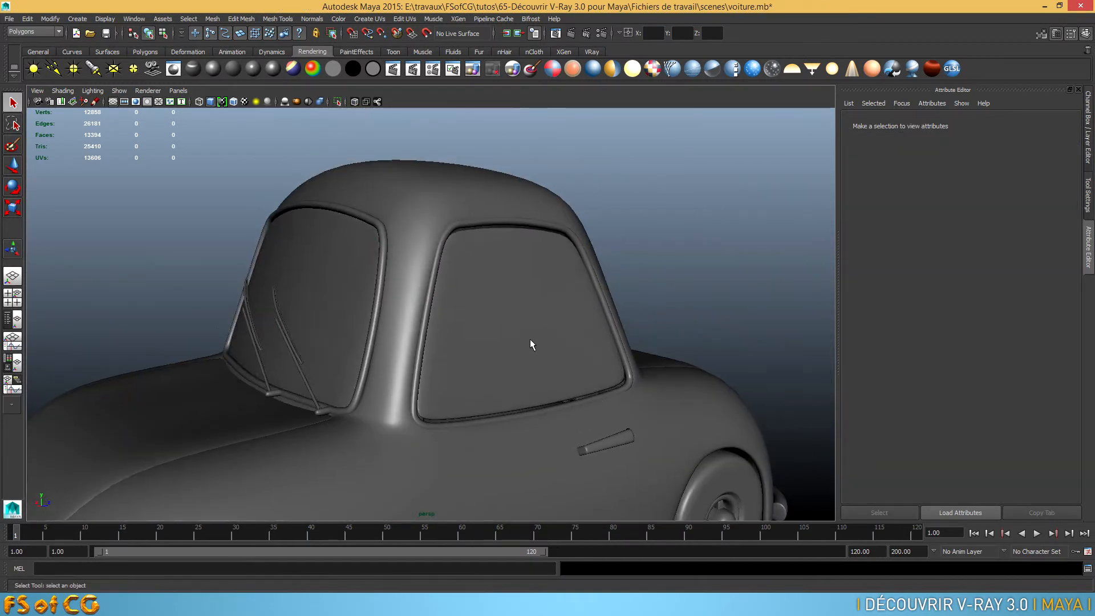
click(529, 339)
key(1)
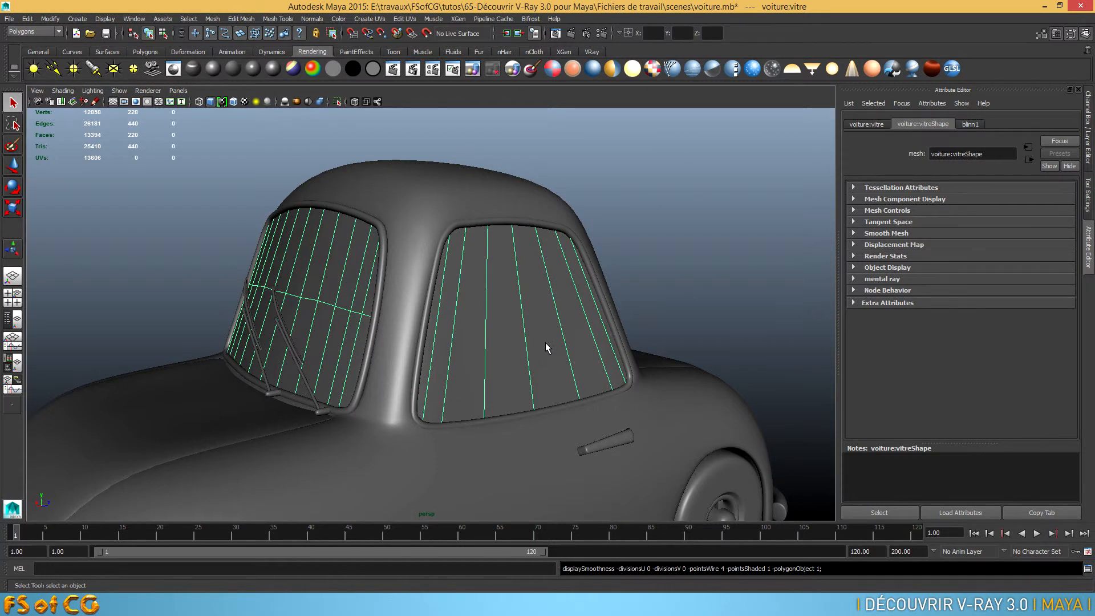
alt+right_drag(595, 385, 443, 391)
alt+middle_drag(443, 392, 479, 298)
alt+drag(480, 298, 484, 310)
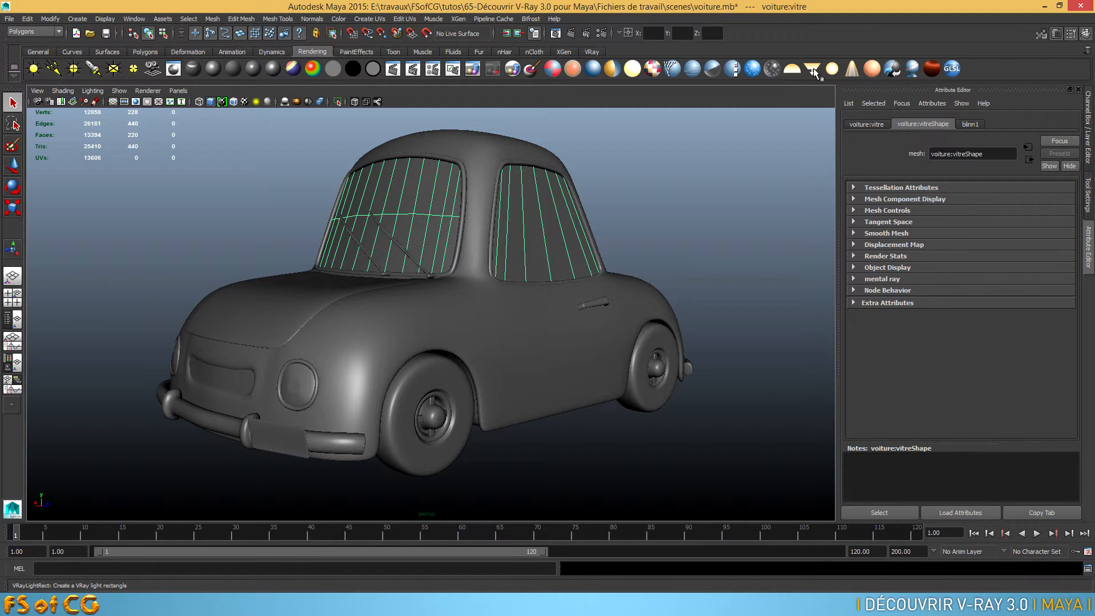
Create a V-Ray Rect Light in the car scene
scroll(501, 294, down, 5)
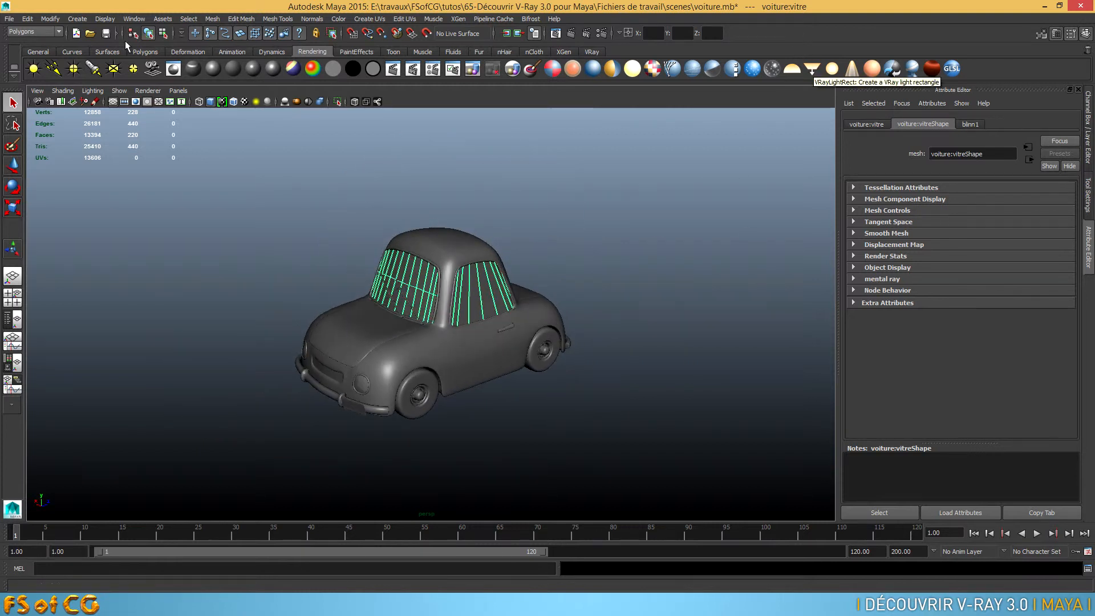
click(77, 19)
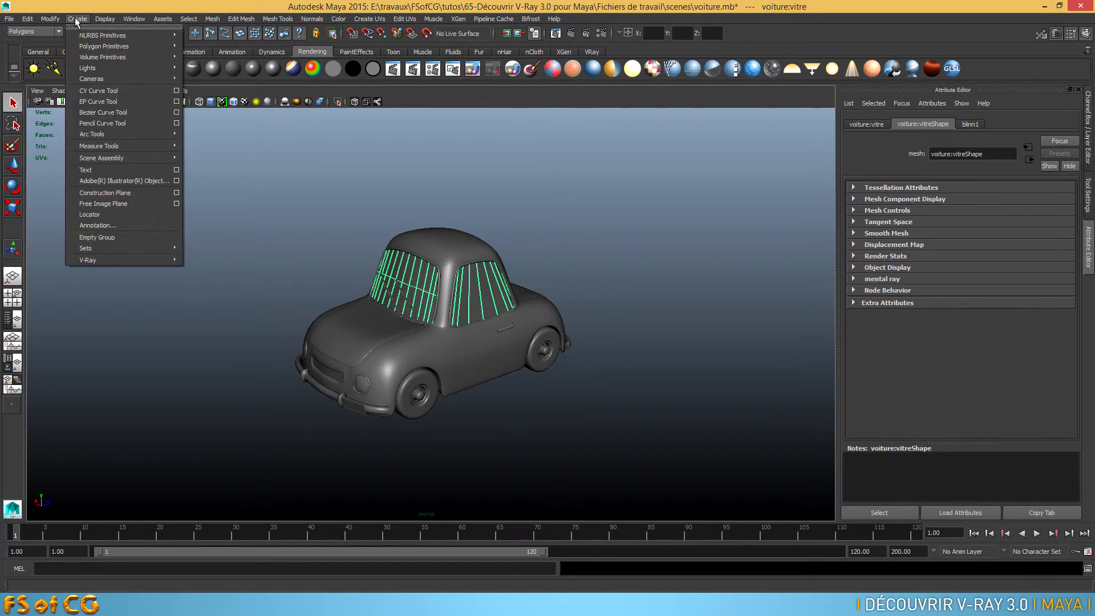
mouse_move(103, 69)
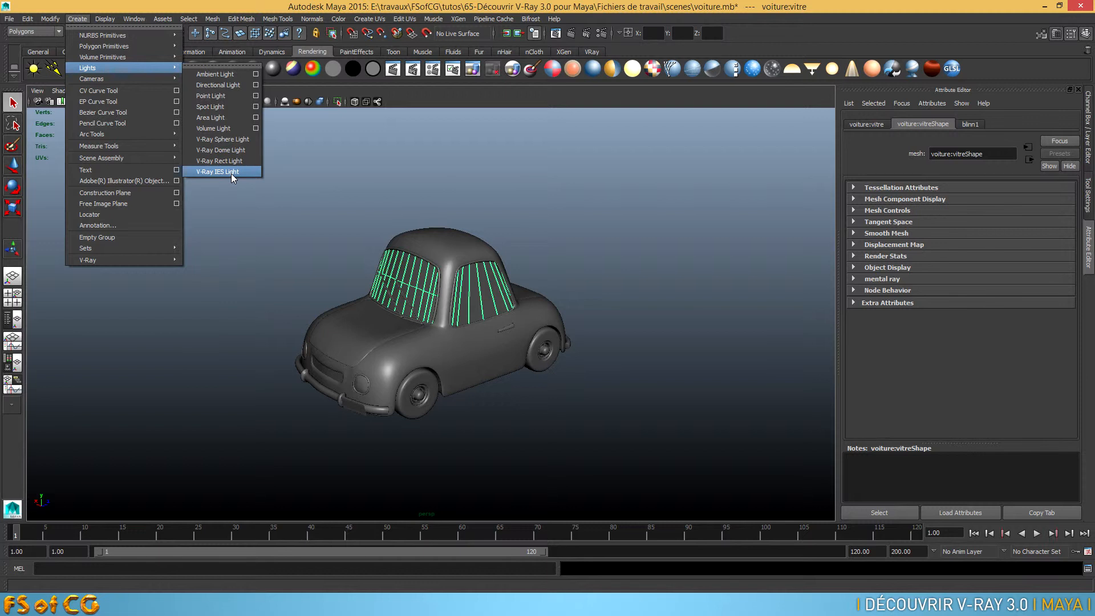
mouse_move(131, 259)
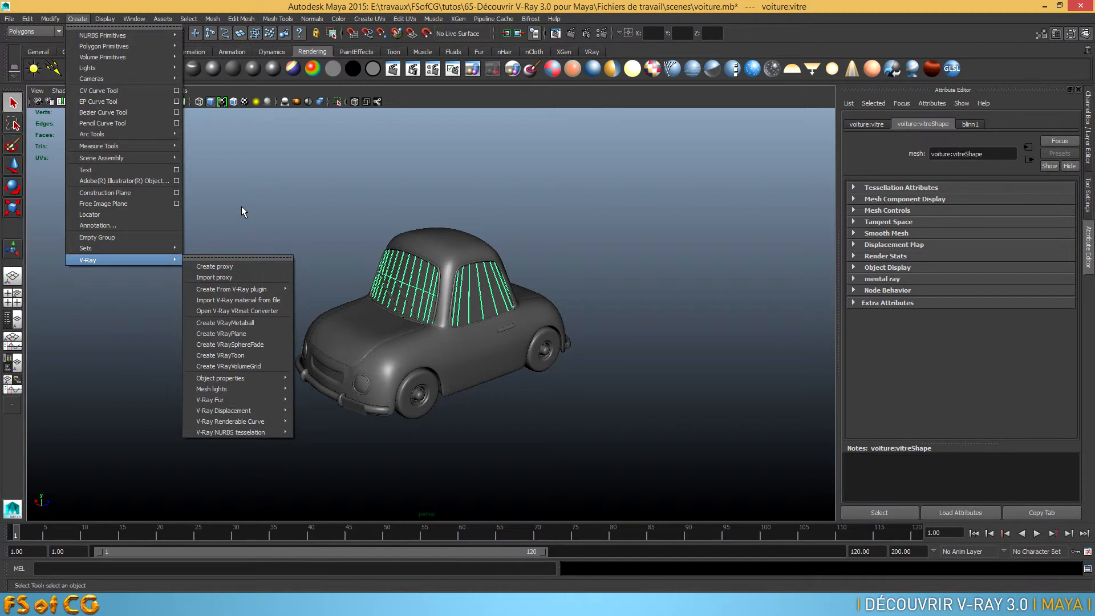
mouse_move(159, 69)
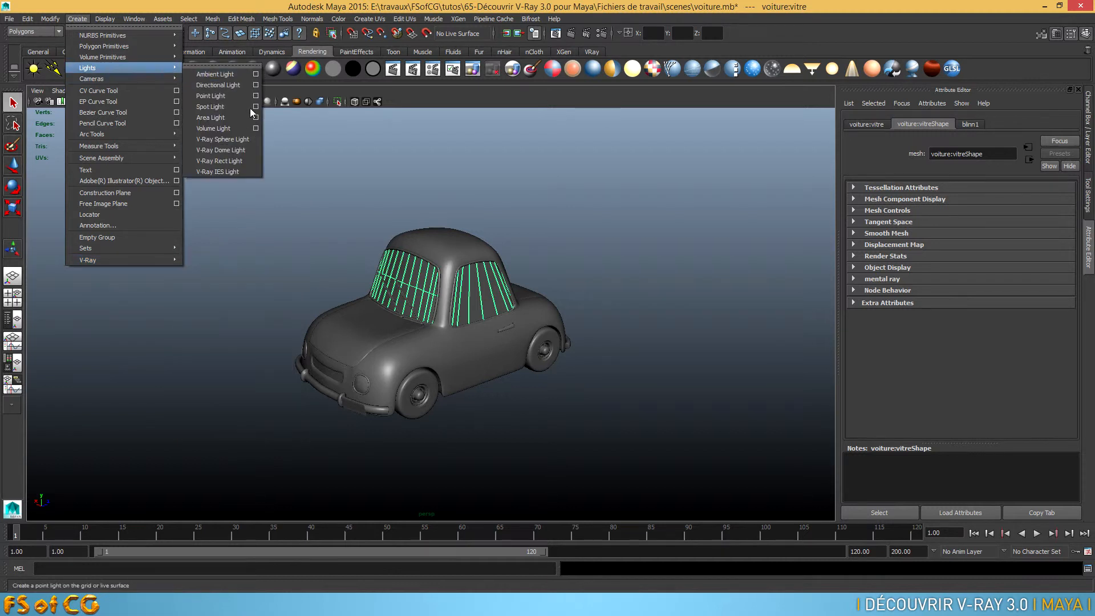
click(240, 161)
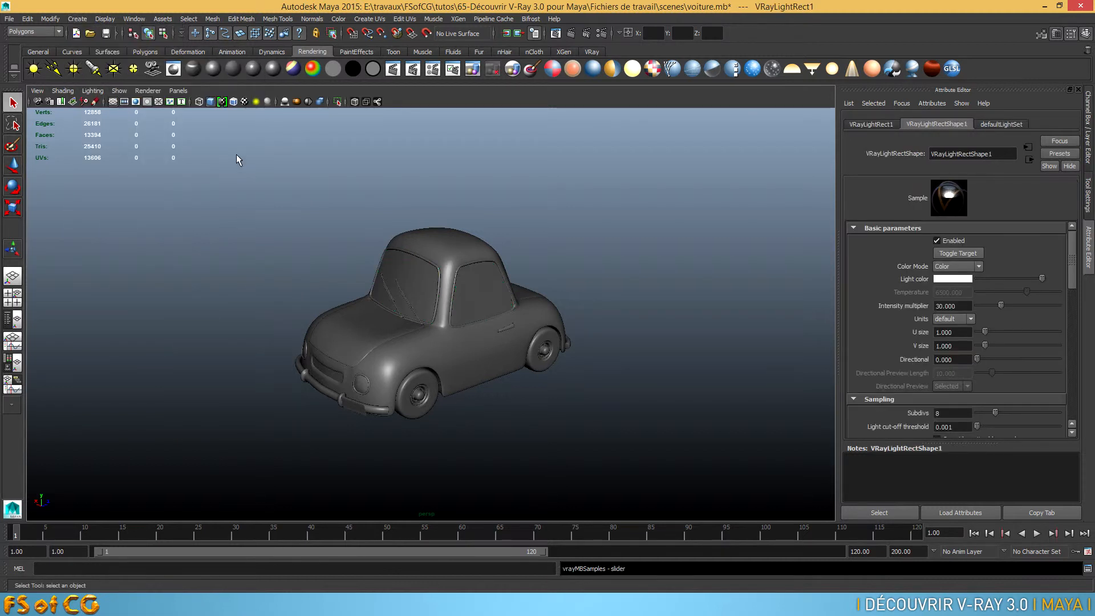
Using wireframe display to see it, move the rectangle light out of the car to above and in front of the hood, and restore shaded display
alt+drag(476, 327, 472, 321)
alt+right_drag(472, 317, 589, 248)
key(4)
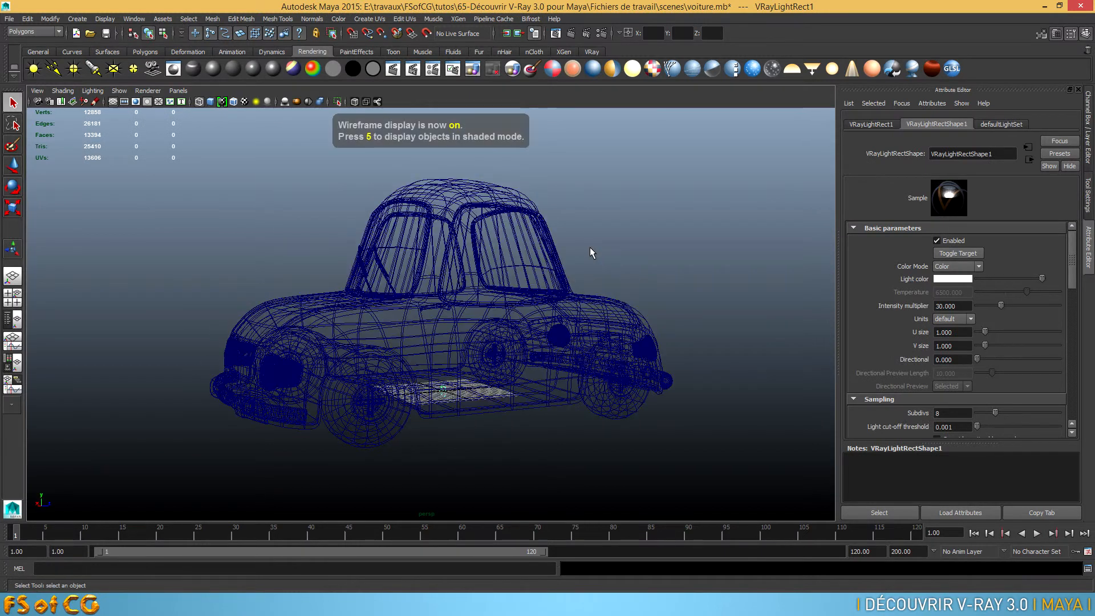
alt+drag(590, 247, 488, 378)
alt+right_drag(488, 378, 537, 405)
alt+drag(537, 405, 591, 345)
alt+right_drag(591, 345, 458, 356)
alt+drag(461, 359, 499, 328)
click(12, 165)
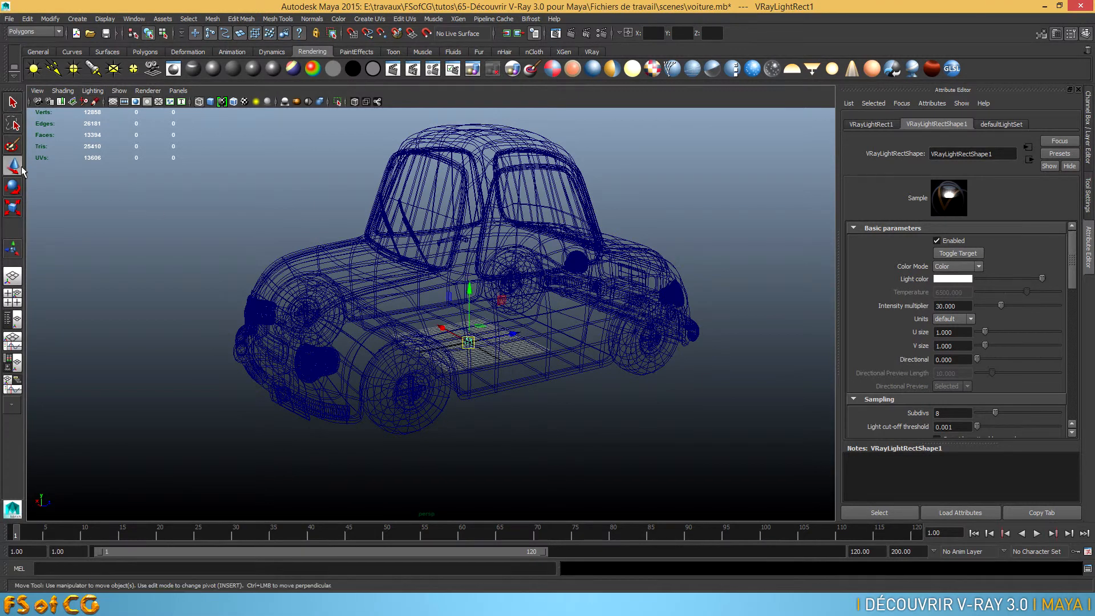
alt+drag(456, 299, 223, 150)
alt+drag(209, 220, 257, 235)
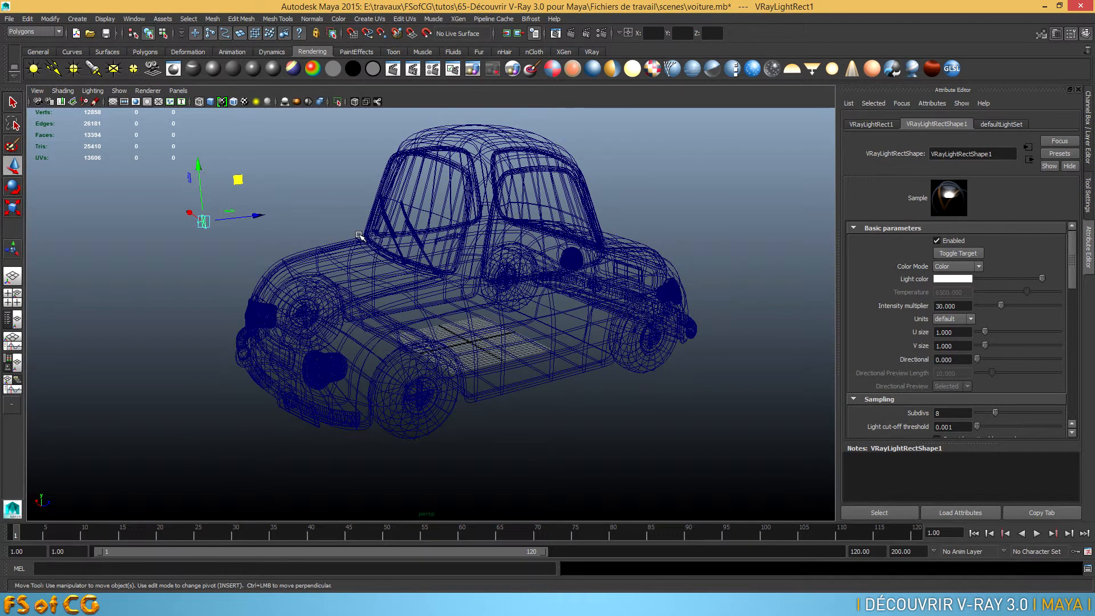
key(5)
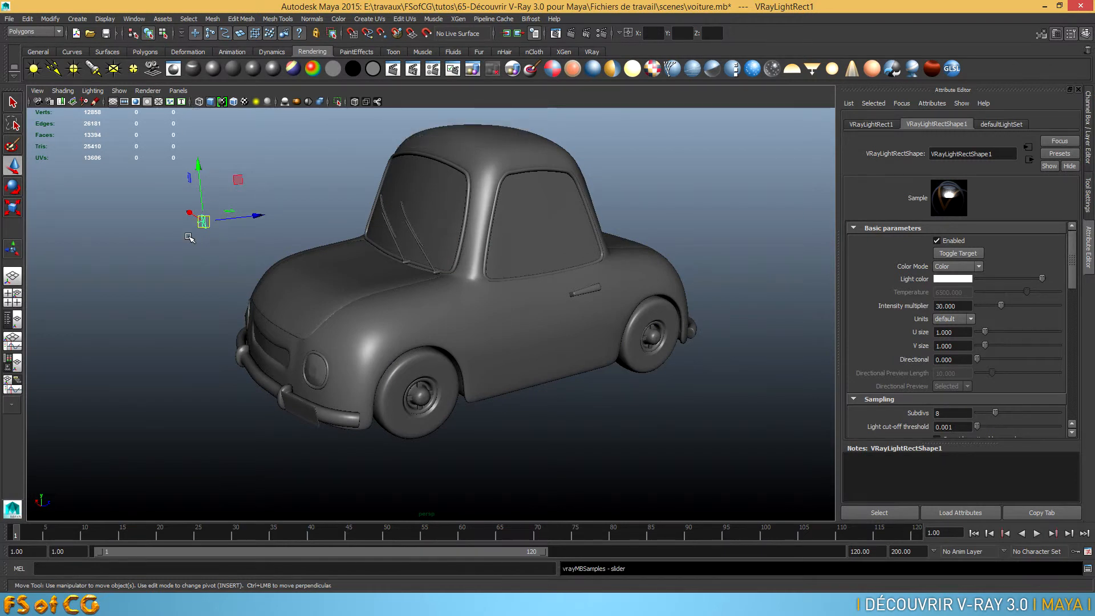
Look through the rectangle light and aim it down at the car's front and side from a three-quarter angle
click(177, 90)
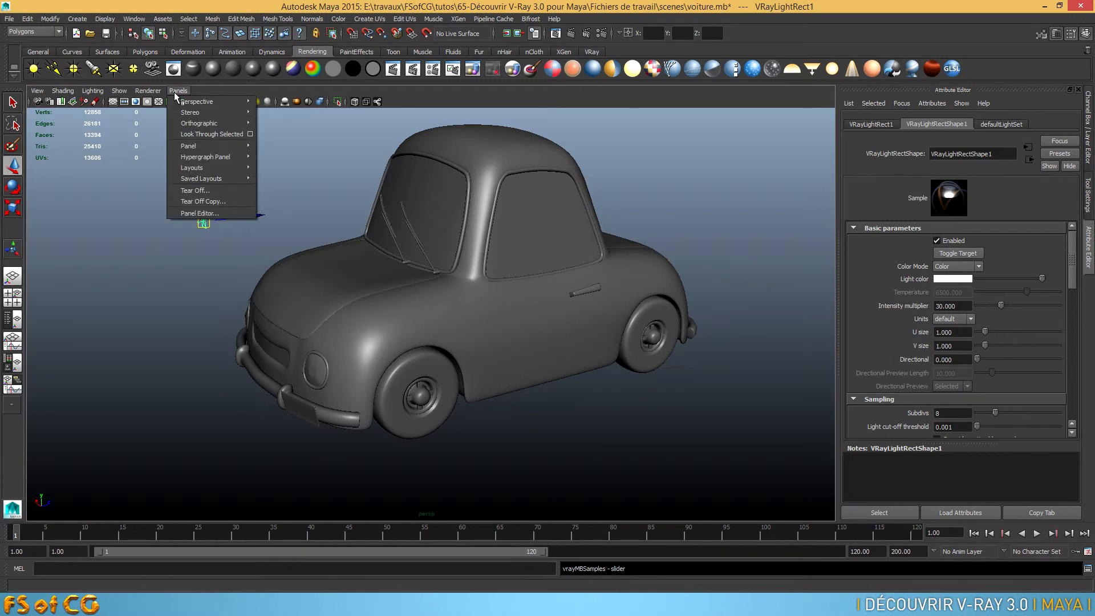
click(189, 135)
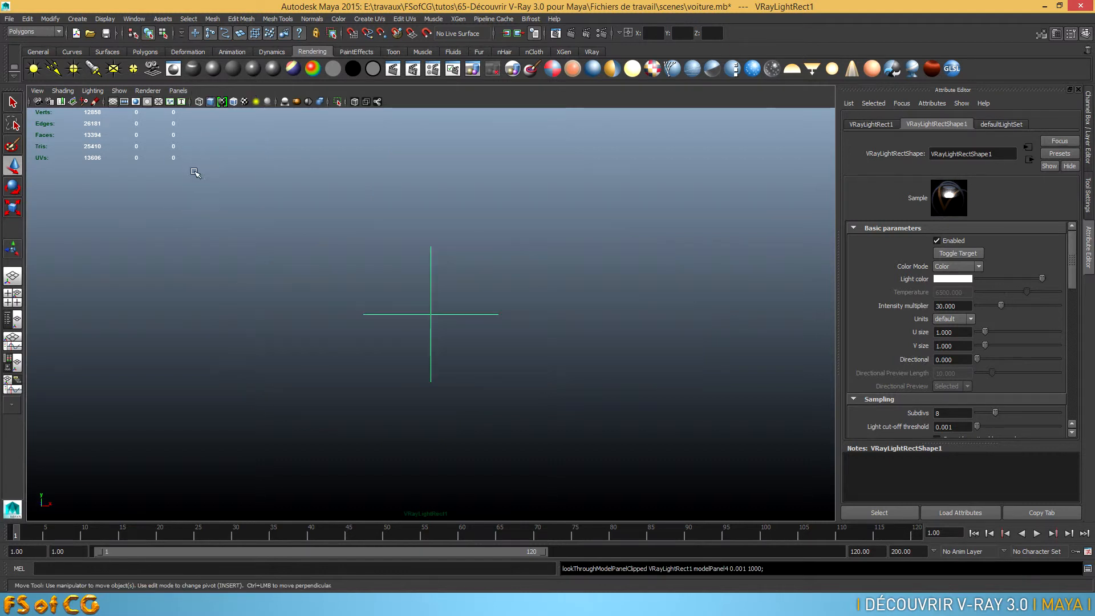
alt+drag(314, 290, 655, 339)
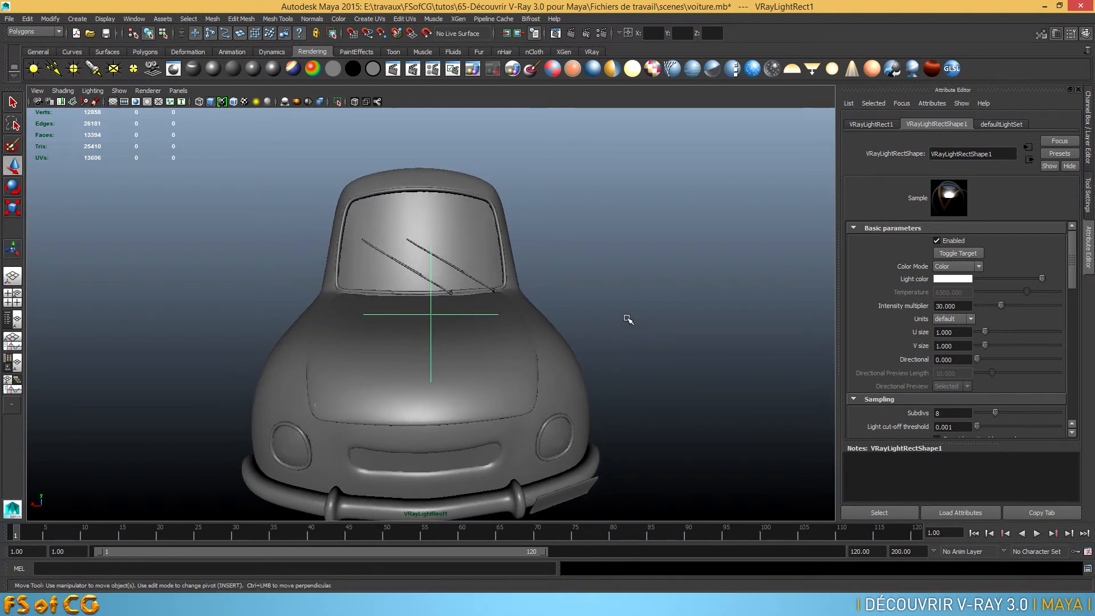
alt+drag(638, 308, 574, 325)
alt+right_drag(574, 325, 404, 291)
alt+middle_drag(612, 308, 563, 307)
alt+drag(563, 307, 489, 322)
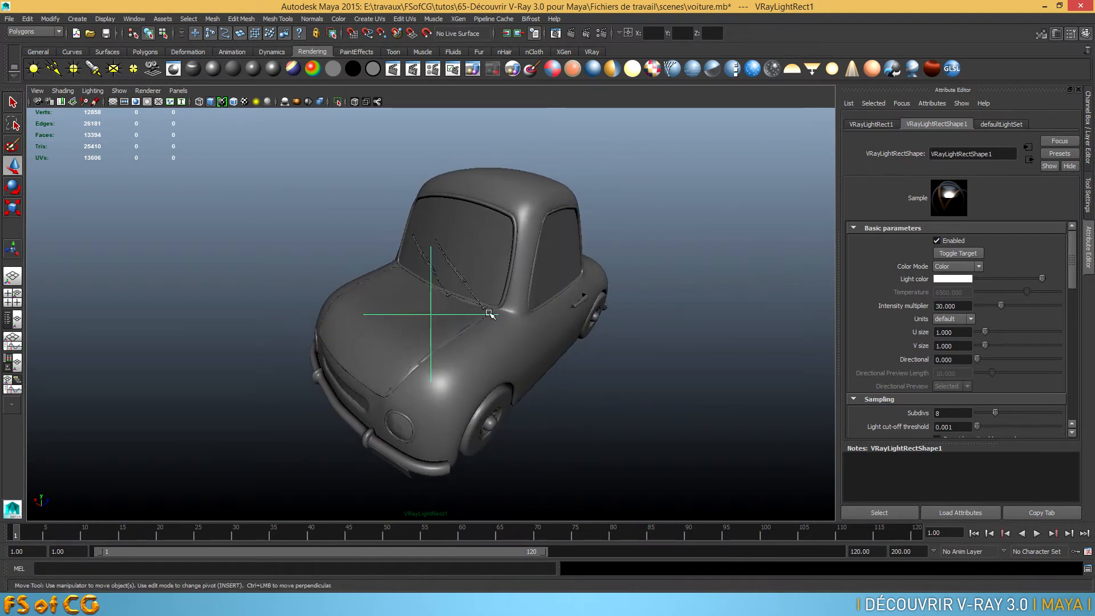
Return the viewport to the persp camera and frame the car together with the light
click(177, 91)
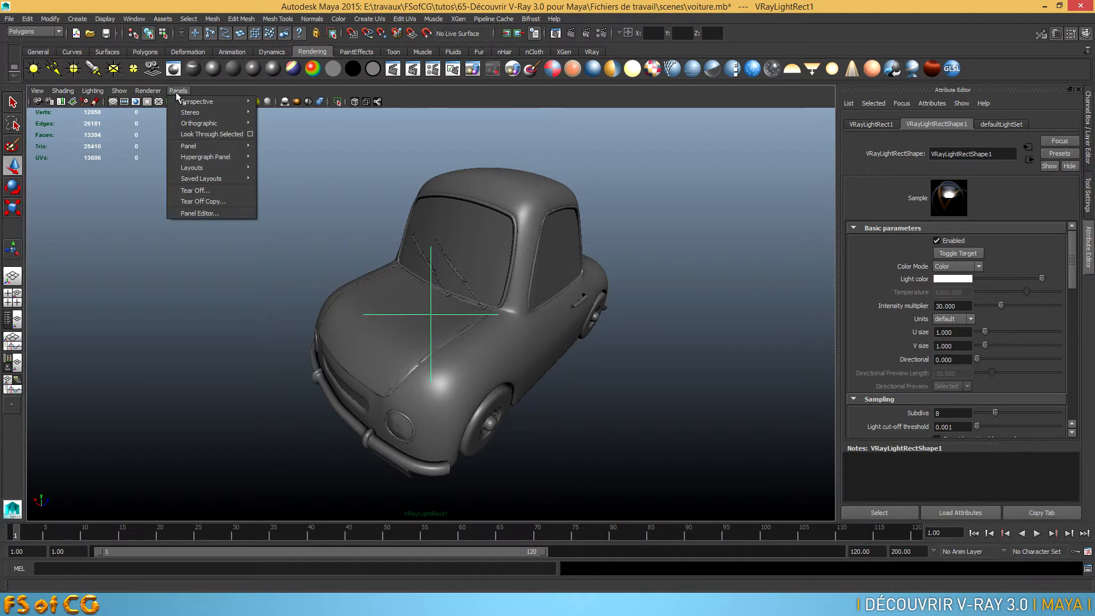
mouse_move(203, 105)
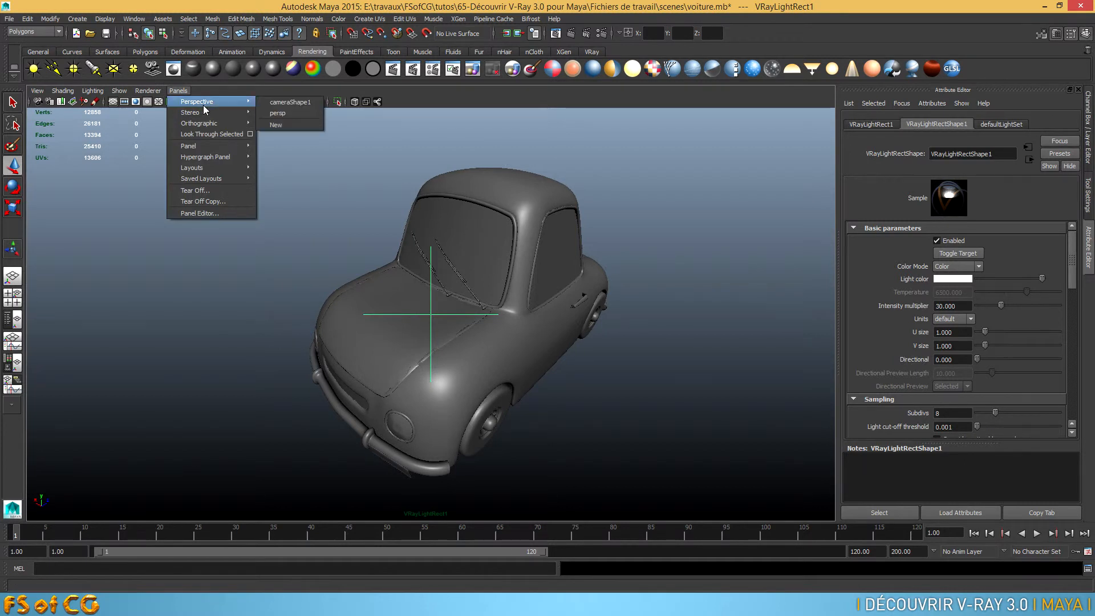
click(298, 113)
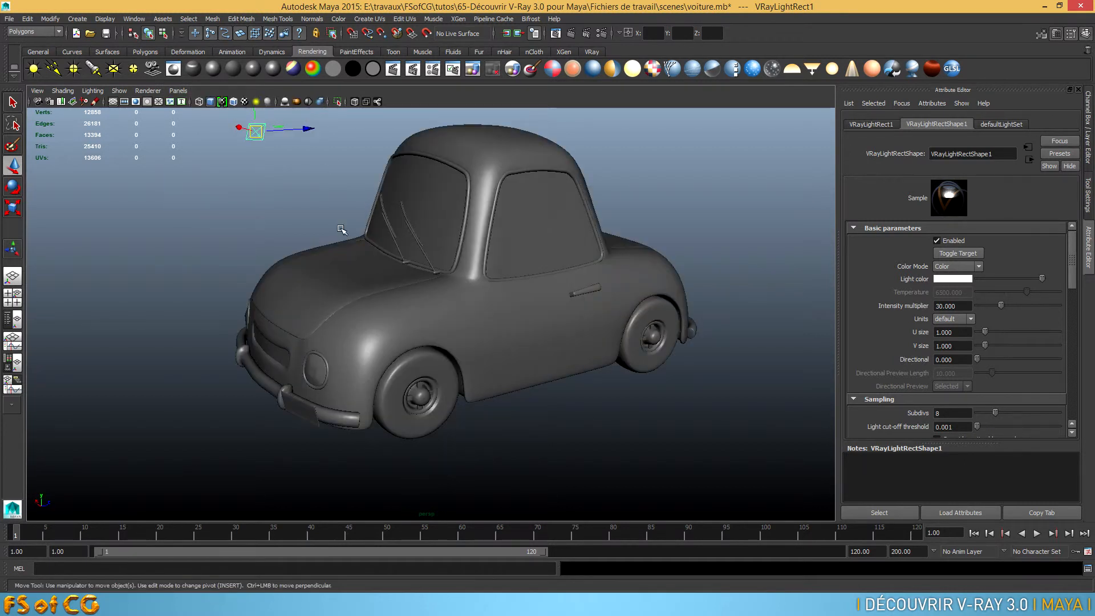
key(space)
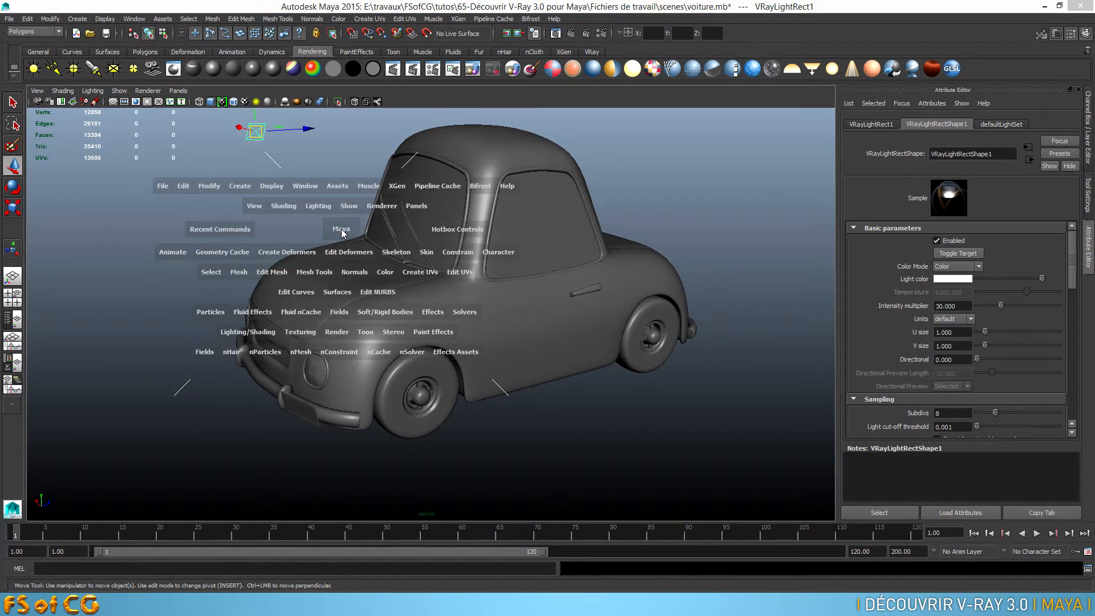
click(342, 232)
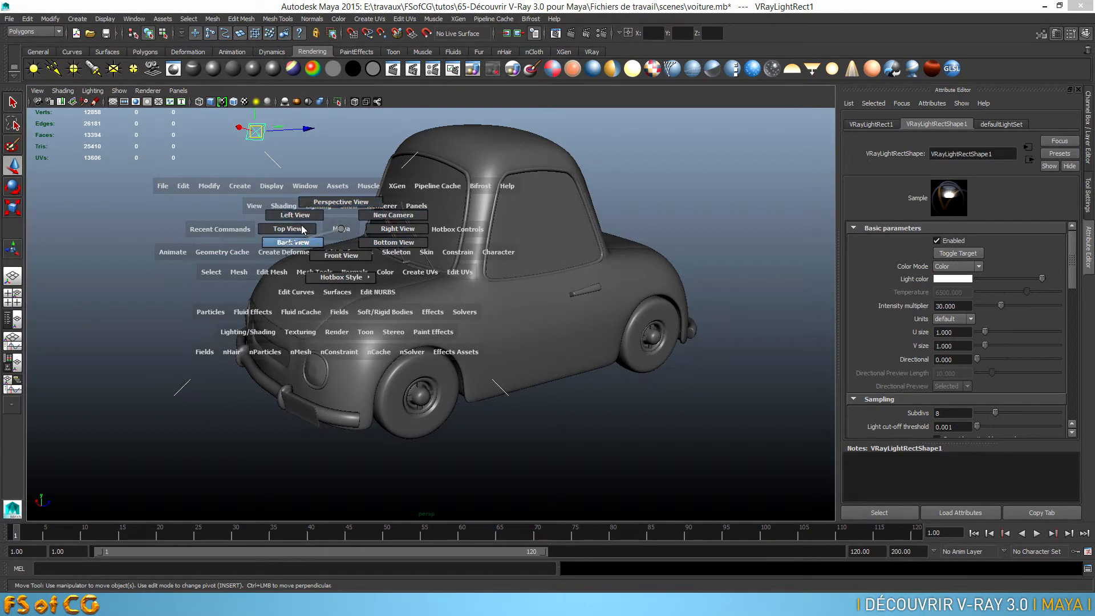
click(341, 205)
key(space)
alt+drag(340, 200, 429, 308)
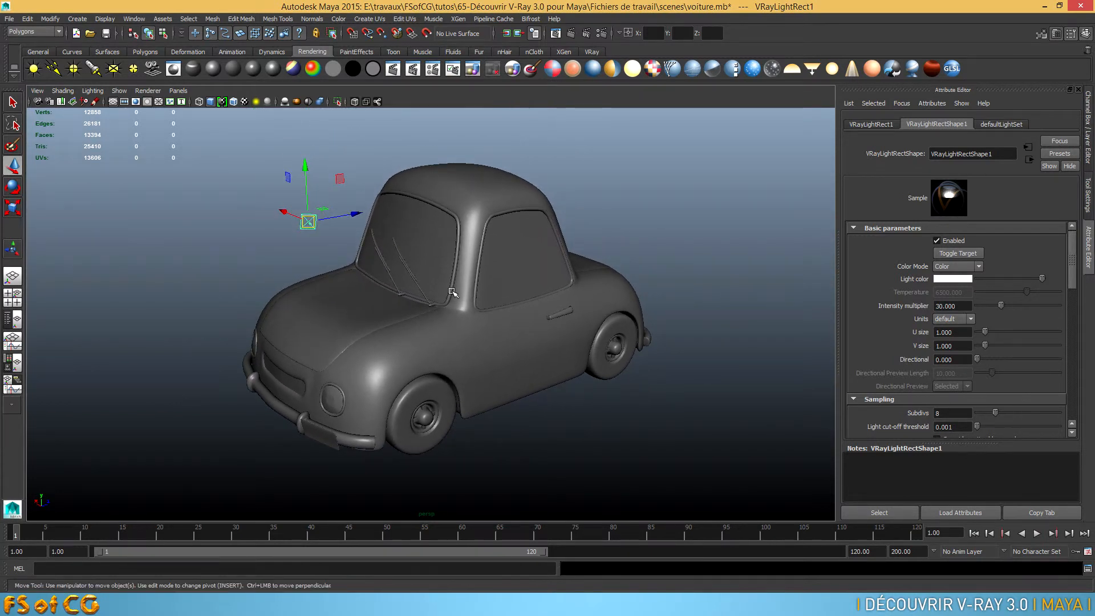
Open the render settings and set the renderer to V-Ray
click(601, 33)
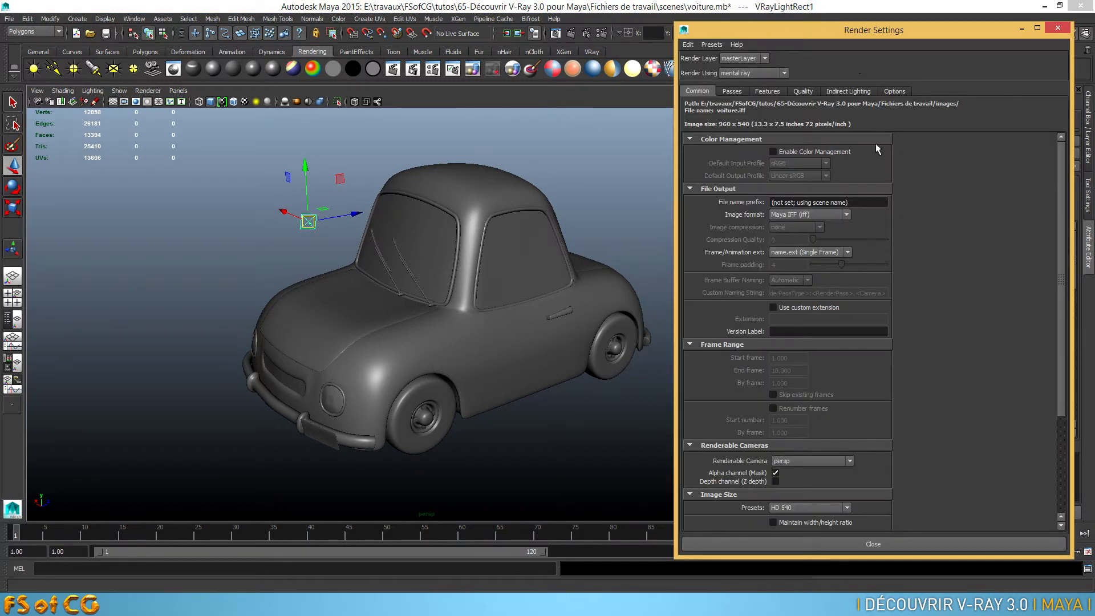
click(768, 72)
click(738, 113)
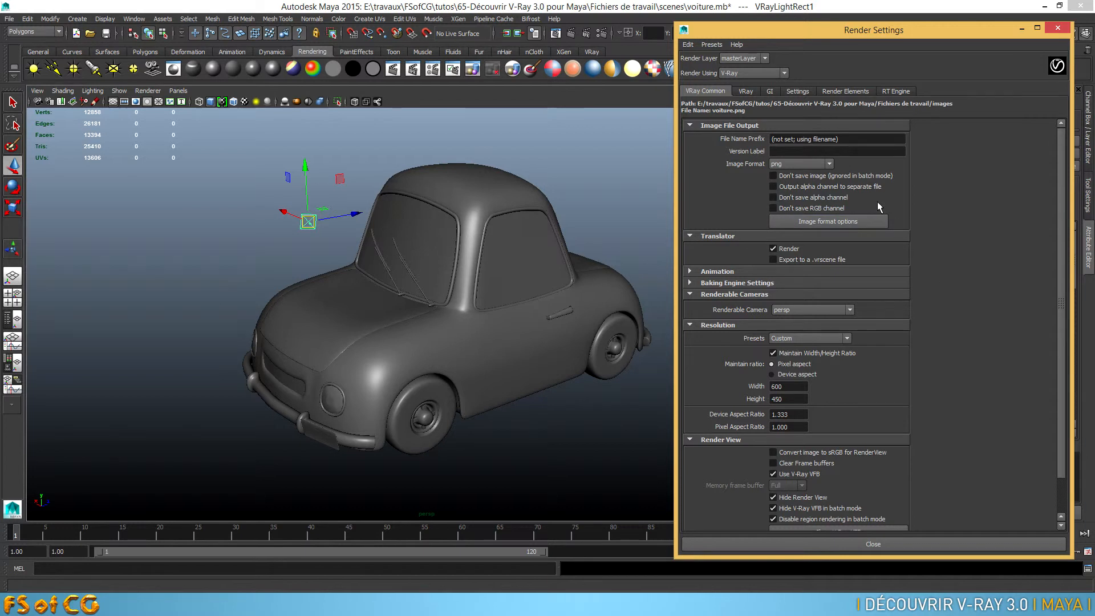
Close the render settings, render the current frame with V-Ray, and dismiss the output log
click(1057, 28)
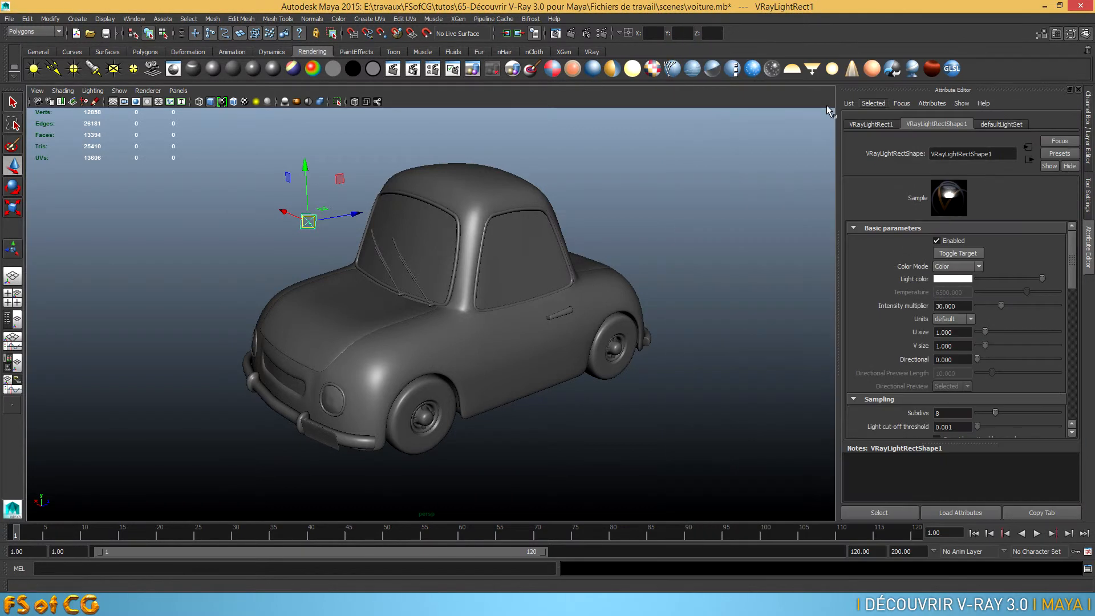
click(570, 34)
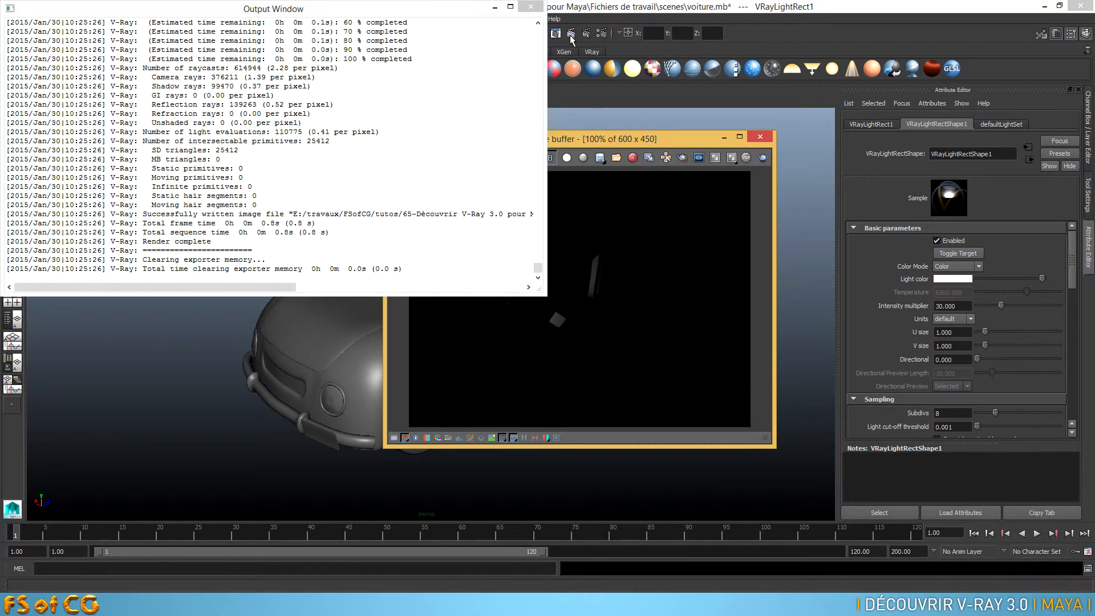
click(531, 7)
drag(601, 142, 336, 125)
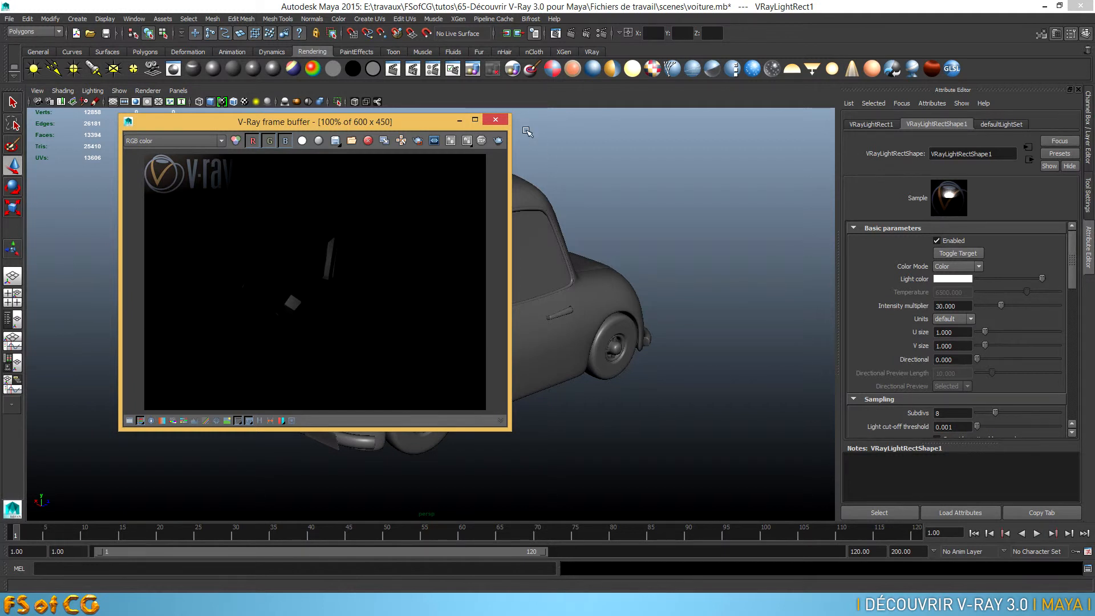
Turn off the Use V-Ray VFB option in the render settings so renders open in Maya's Render View
click(600, 33)
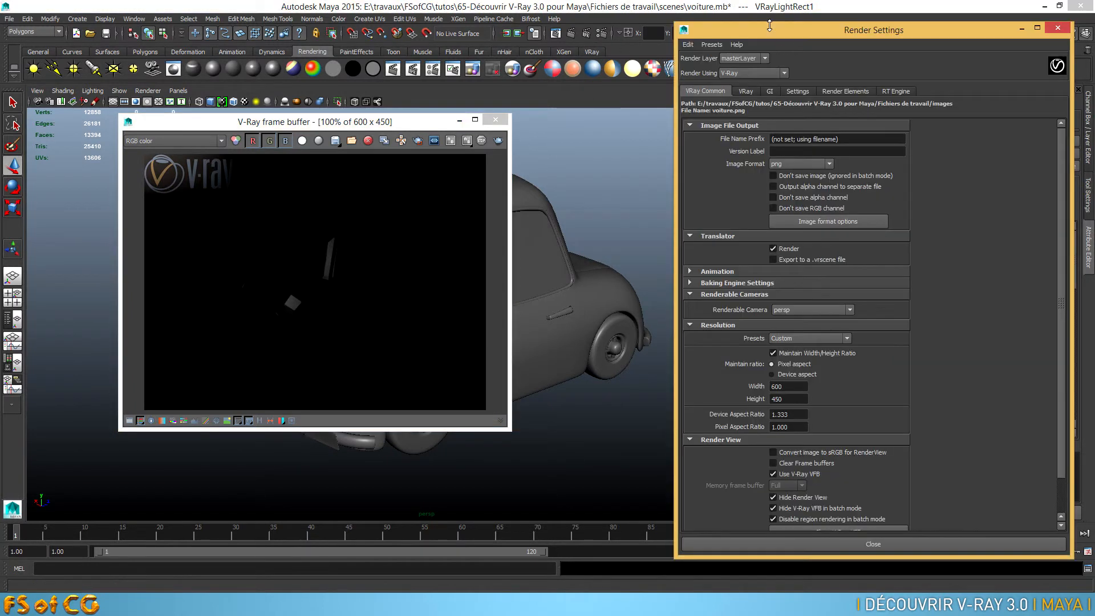
drag(1059, 245, 1062, 283)
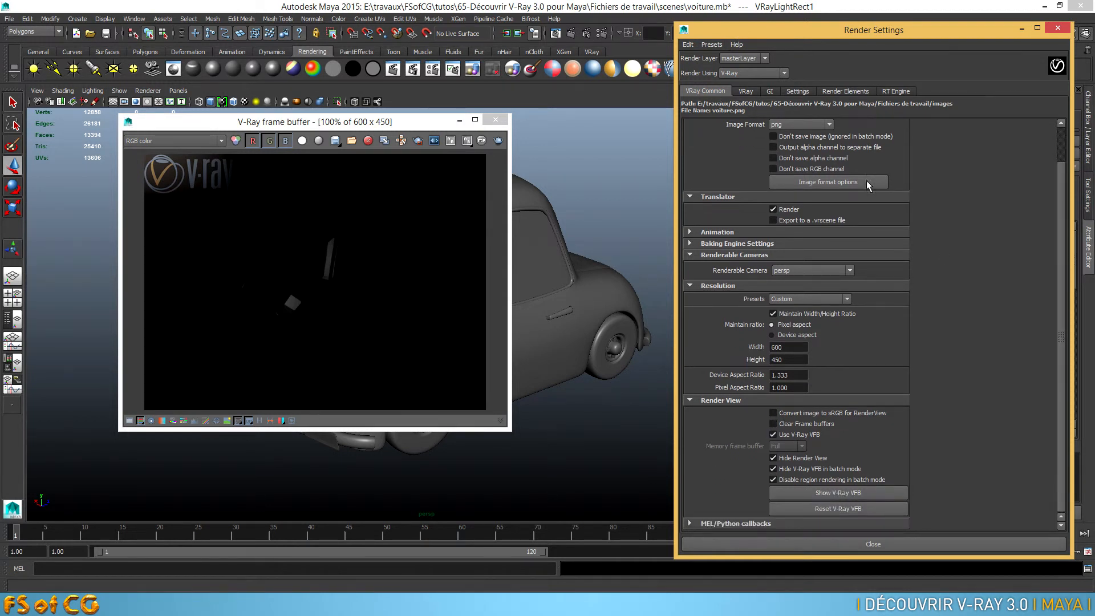
click(774, 435)
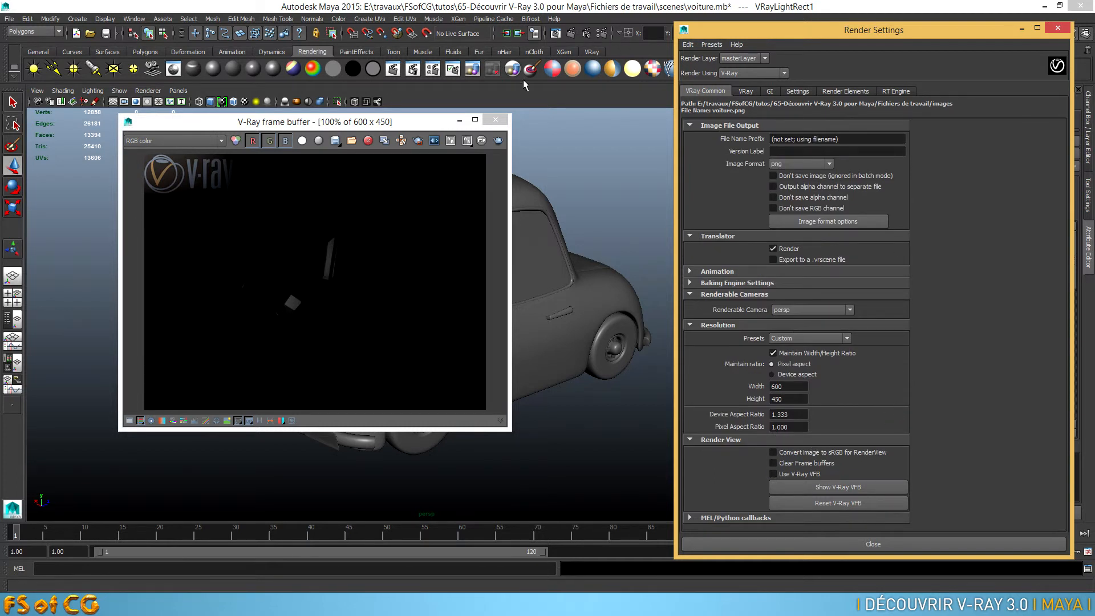
Close the V-Ray frame buffer, render the frame in Maya's Render View, and close the render windows
click(495, 119)
click(570, 35)
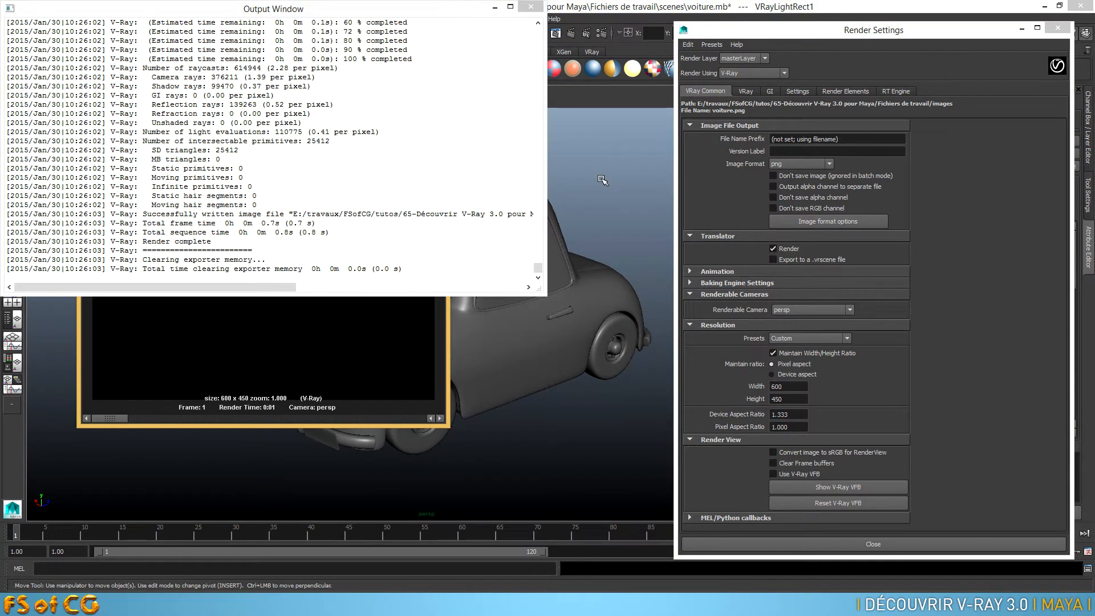
click(438, 361)
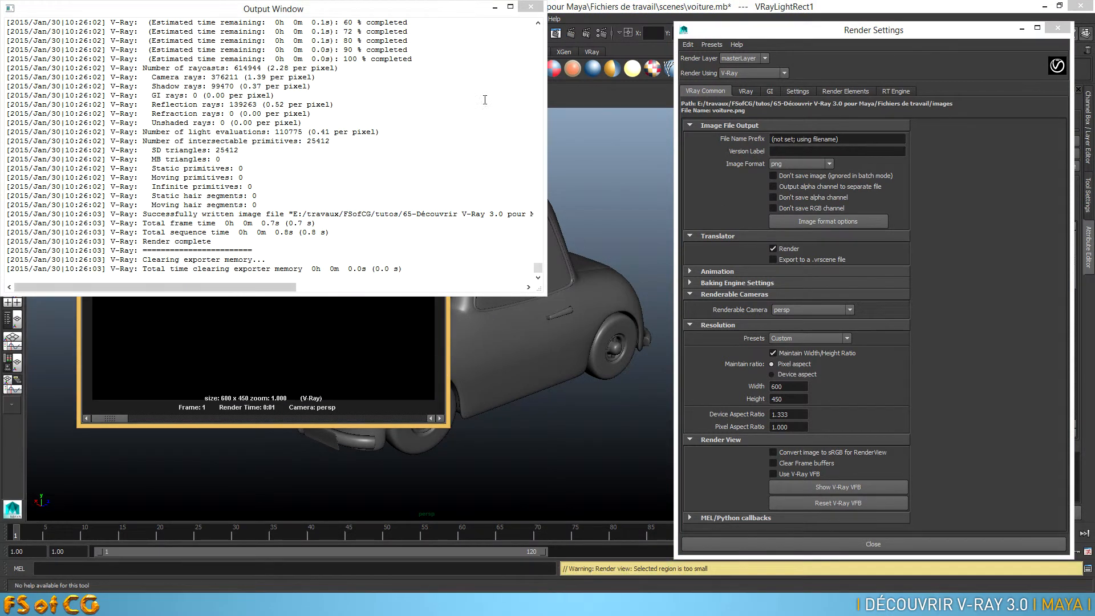
click(495, 6)
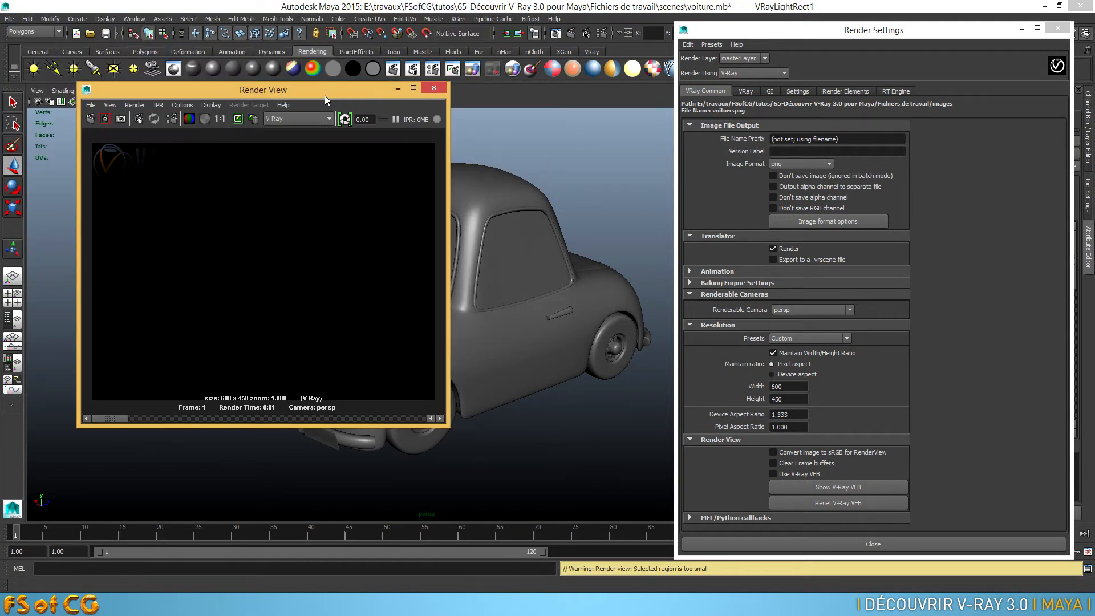
drag(333, 116, 456, 125)
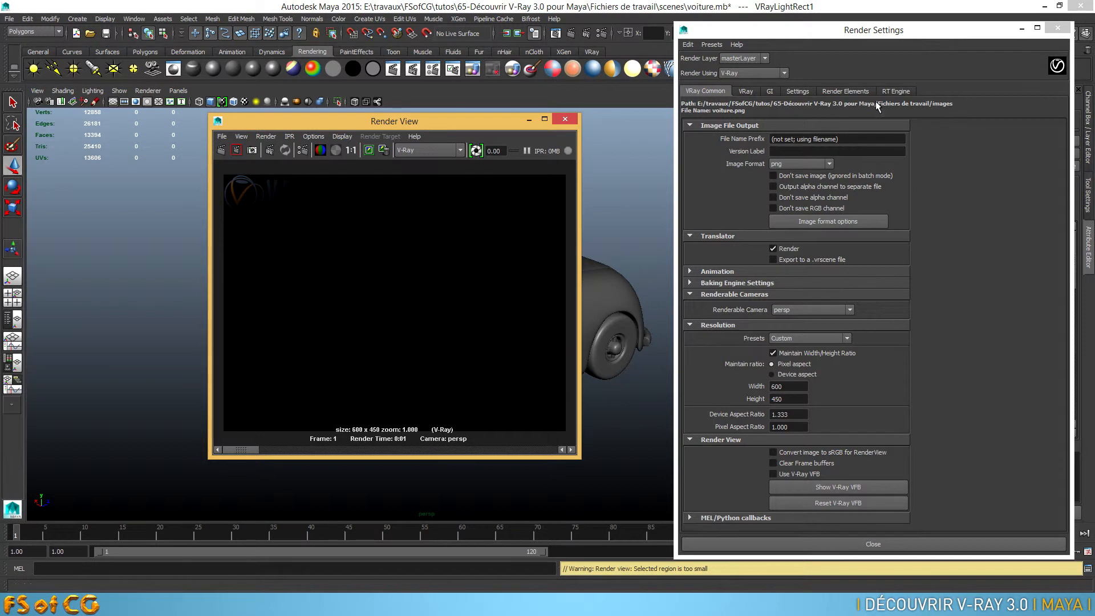
click(1057, 27)
click(564, 119)
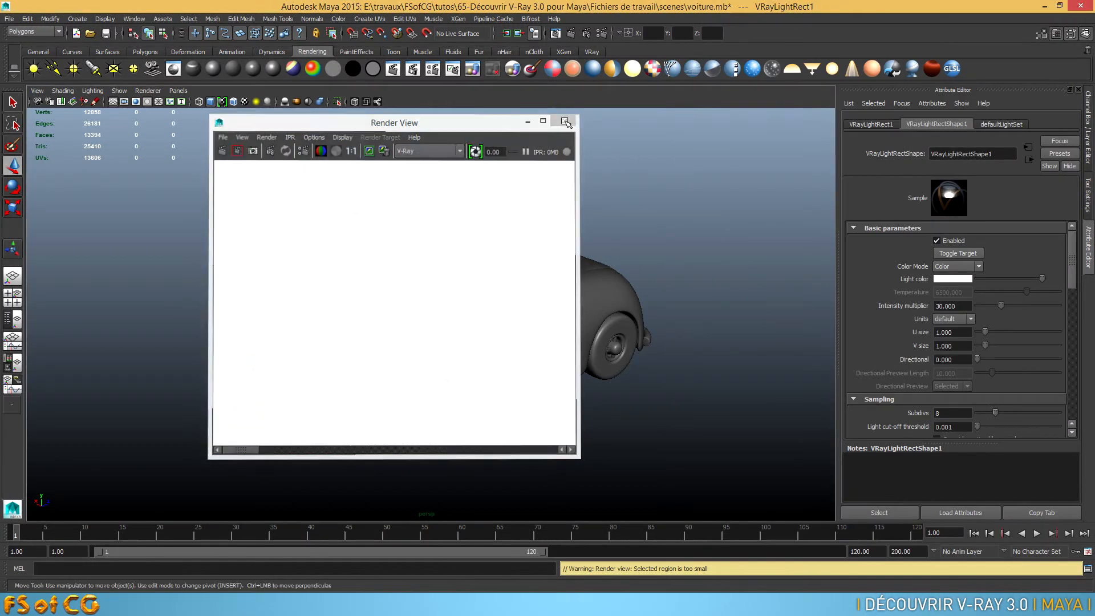
Examine the scene grid beneath the car to judge the model's size, and reframe the car in three-quarter view with the light
alt+drag(367, 268, 343, 276)
alt+right_drag(295, 289, 373, 275)
alt+middle_drag(378, 274, 401, 266)
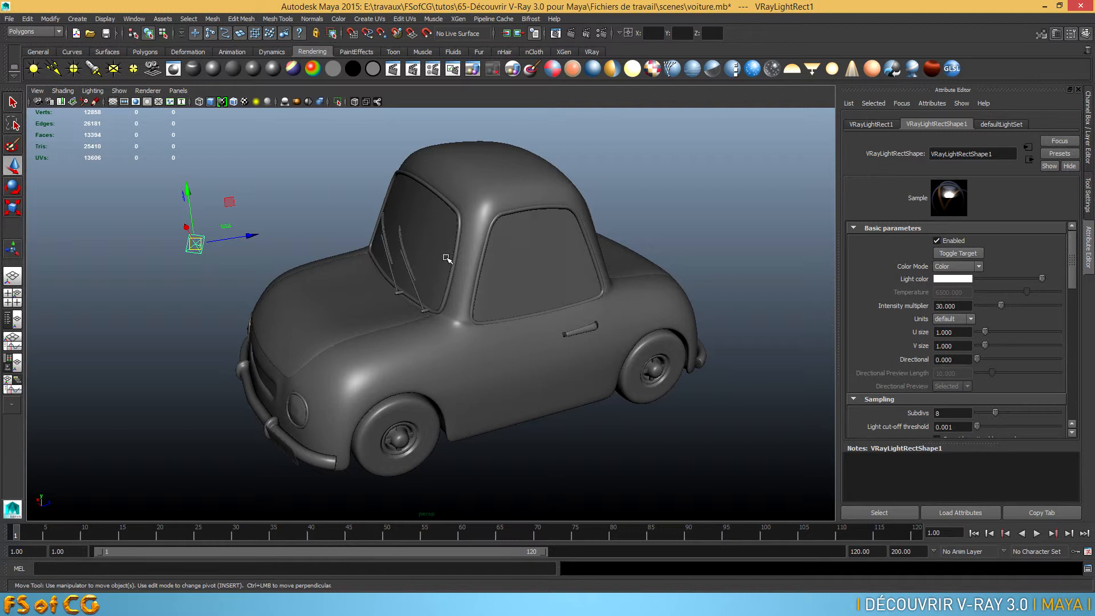
click(119, 91)
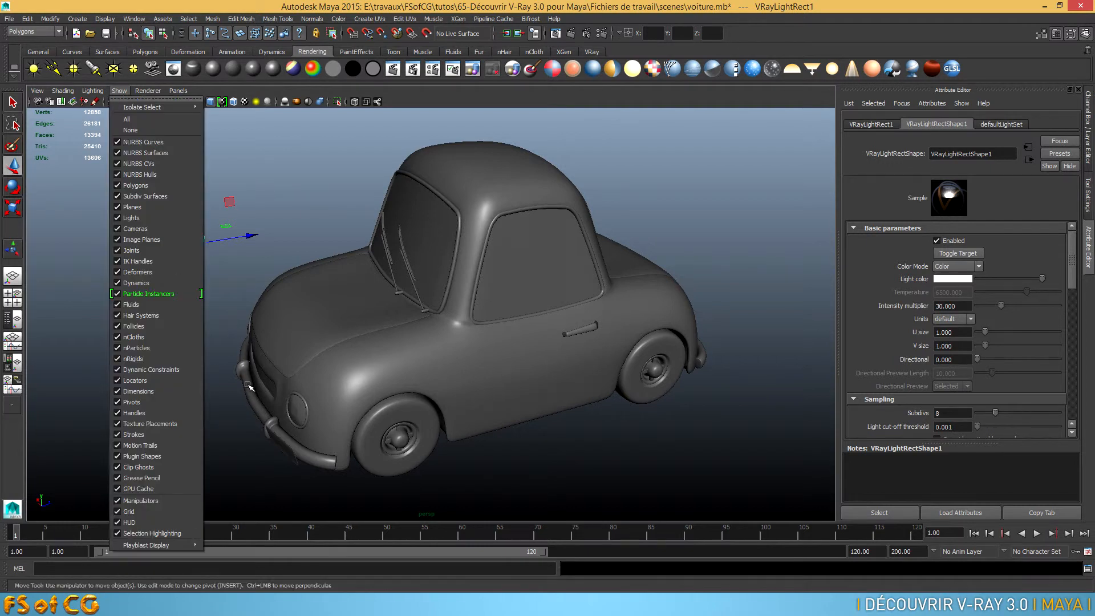
click(265, 453)
click(265, 453)
alt+drag(265, 453, 313, 427)
alt+right_drag(313, 427, 519, 403)
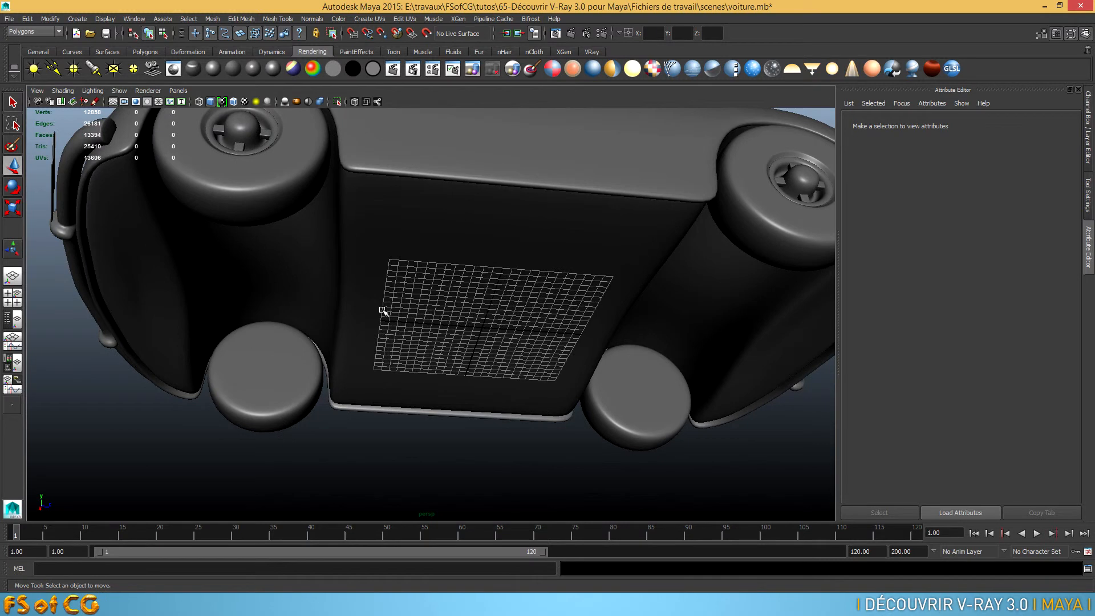
alt+right_drag(420, 308, 552, 330)
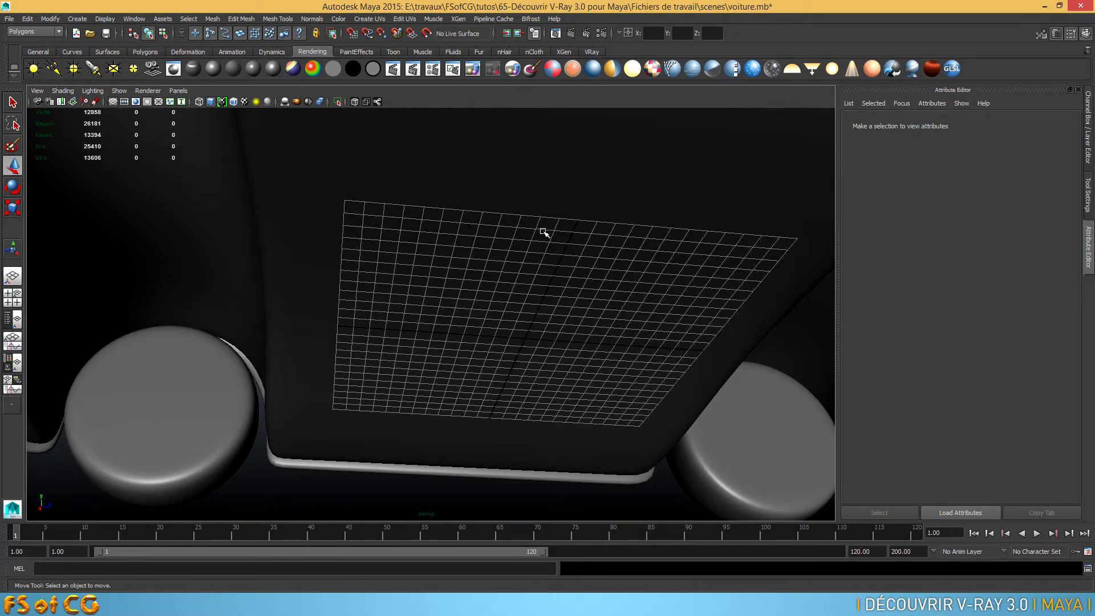
alt+right_drag(631, 269, 422, 288)
alt+drag(422, 288, 464, 274)
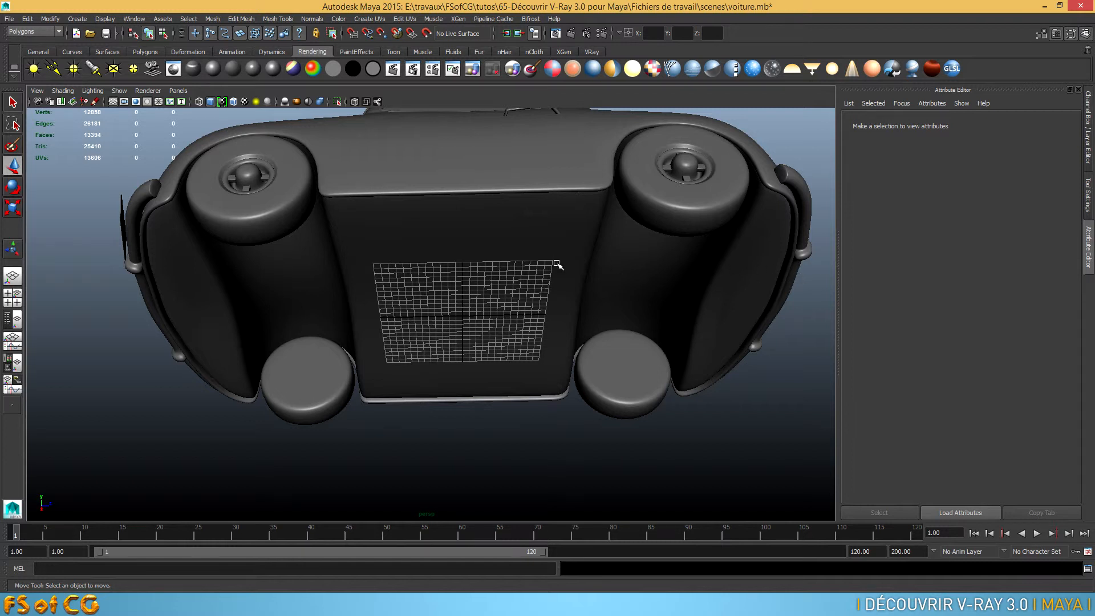
alt+right_drag(307, 262, 251, 263)
alt+drag(252, 263, 290, 330)
alt+right_drag(336, 324, 464, 320)
alt+middle_drag(464, 319, 487, 311)
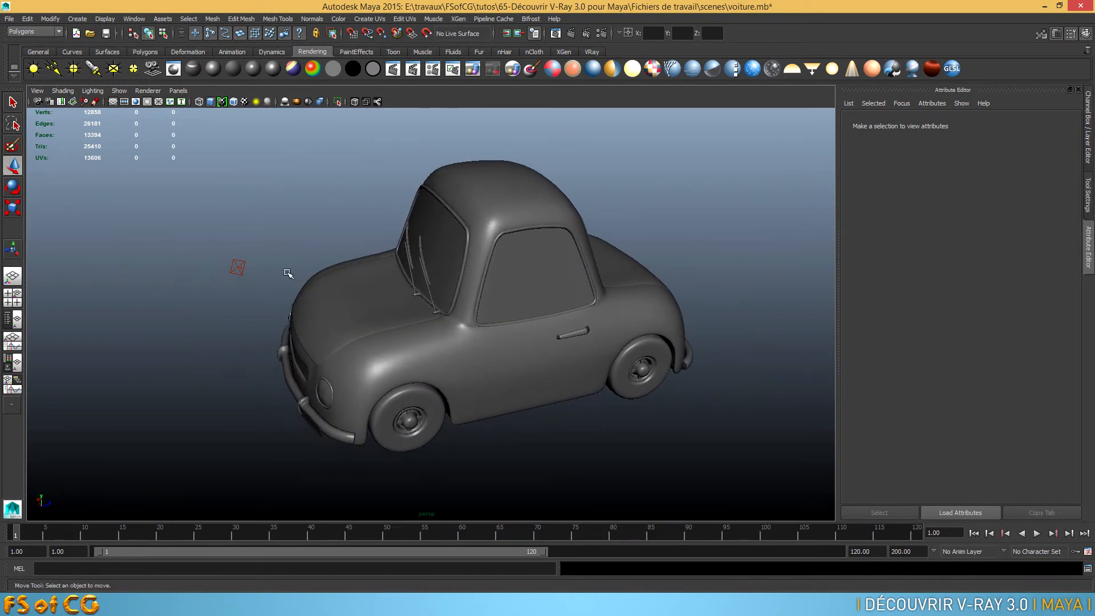
Select the rectangle light, render the reframed view of the car, and close the Render View
click(247, 264)
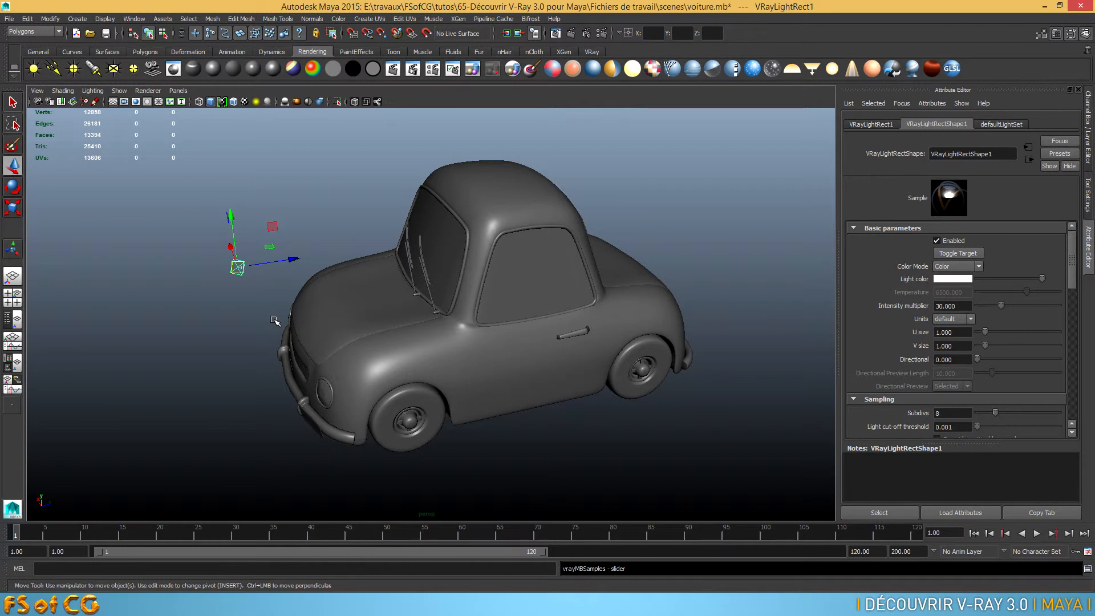
click(572, 33)
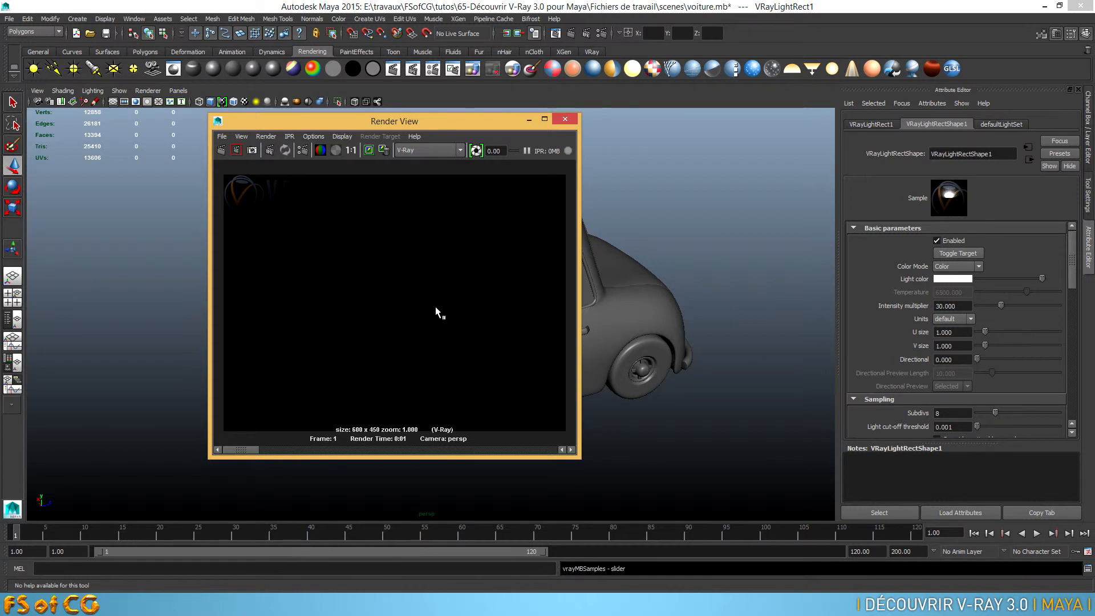
click(563, 120)
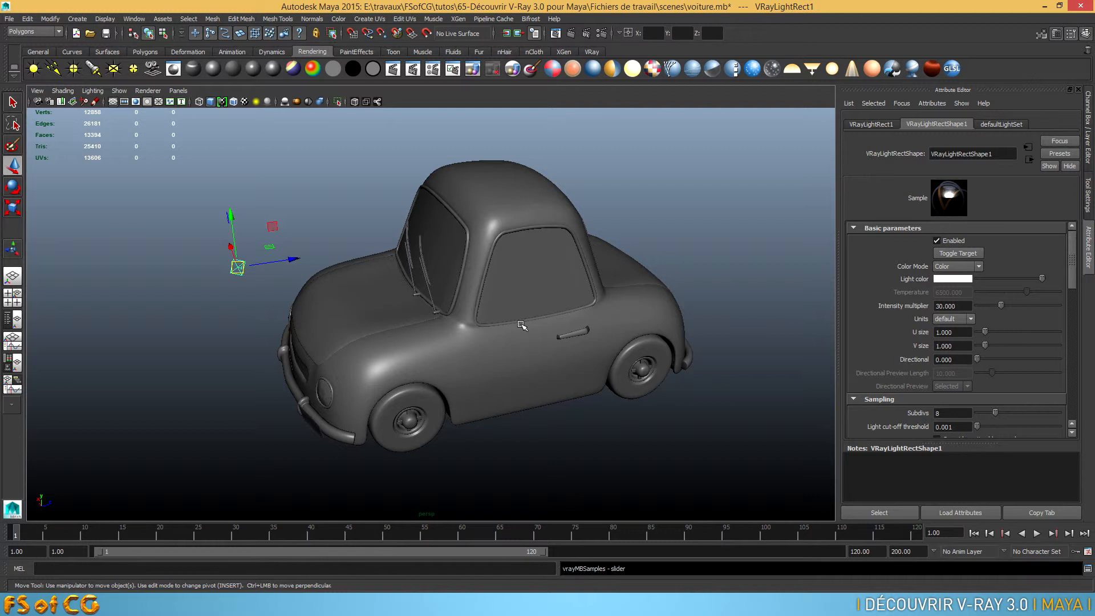
Compare V-Ray renders of the car with the rectangle light disabled and with it enabled again
drag(153, 211, 252, 303)
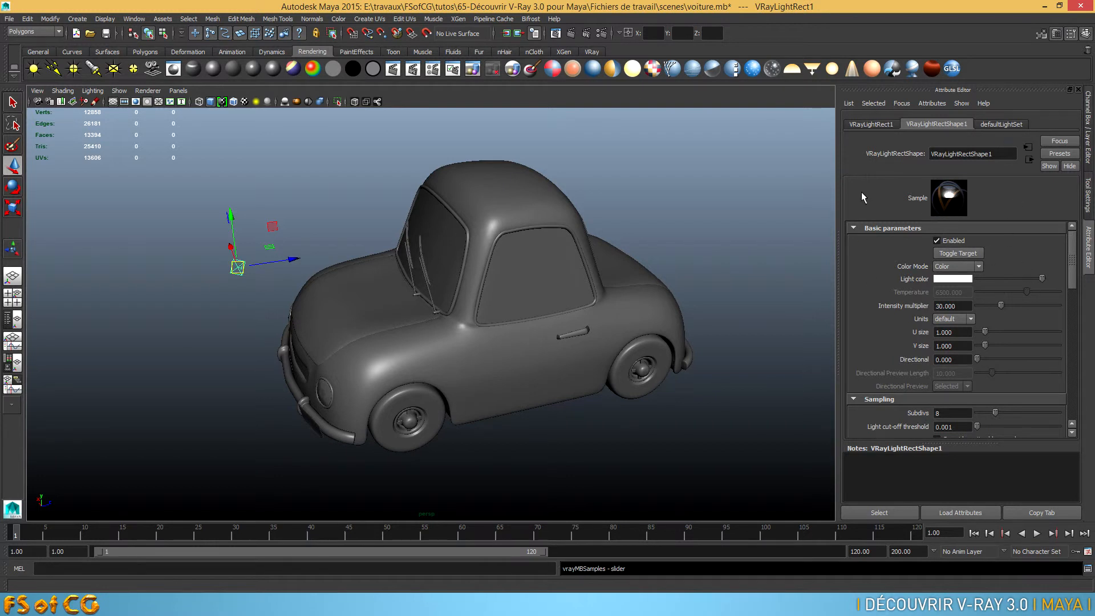
click(936, 240)
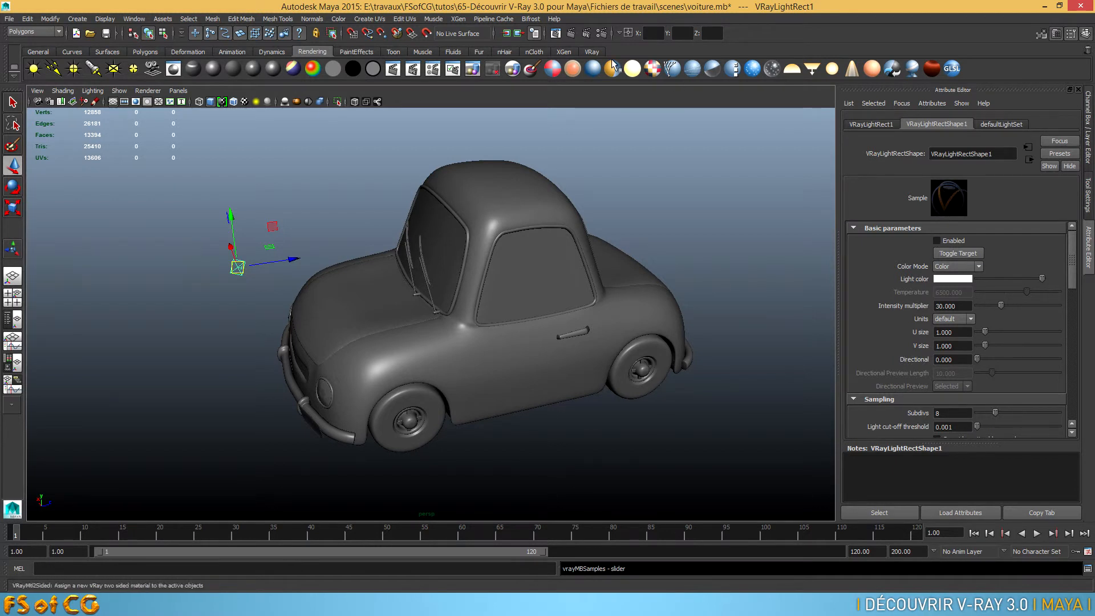
click(569, 33)
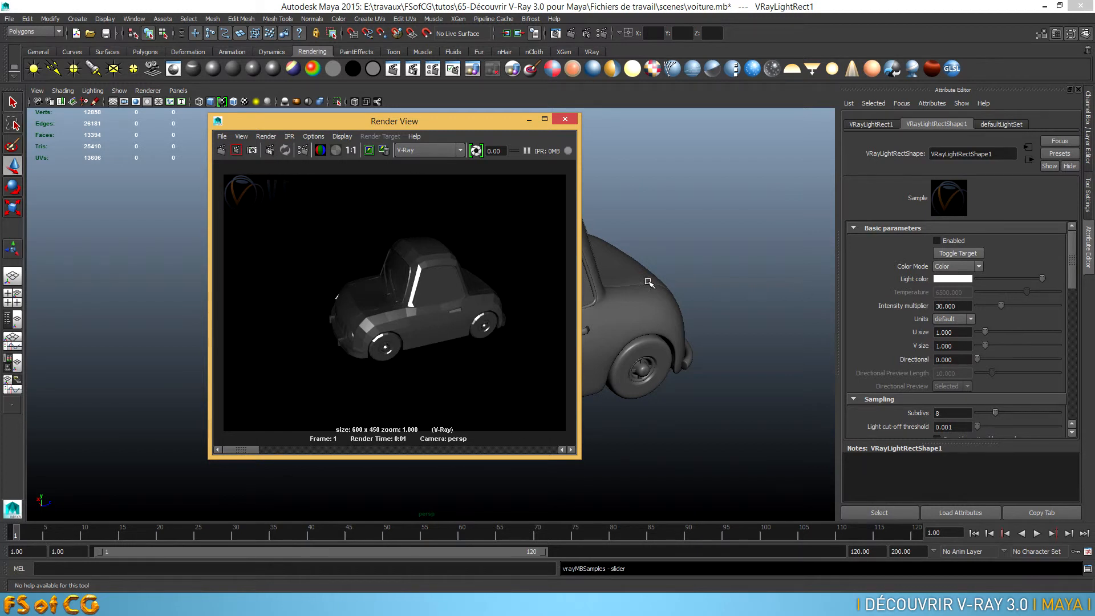
click(936, 241)
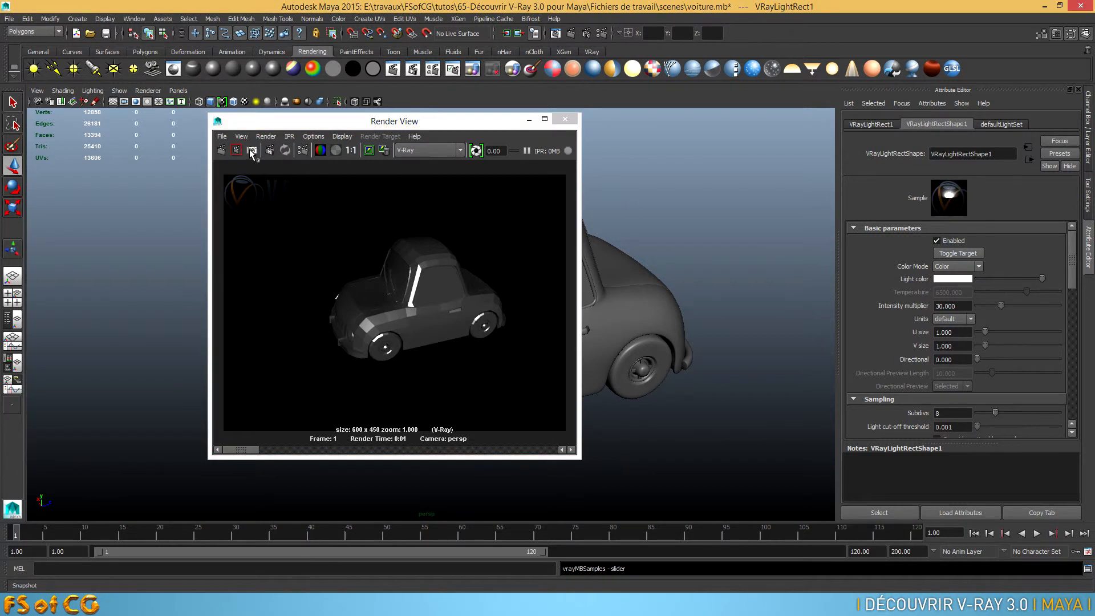
click(222, 150)
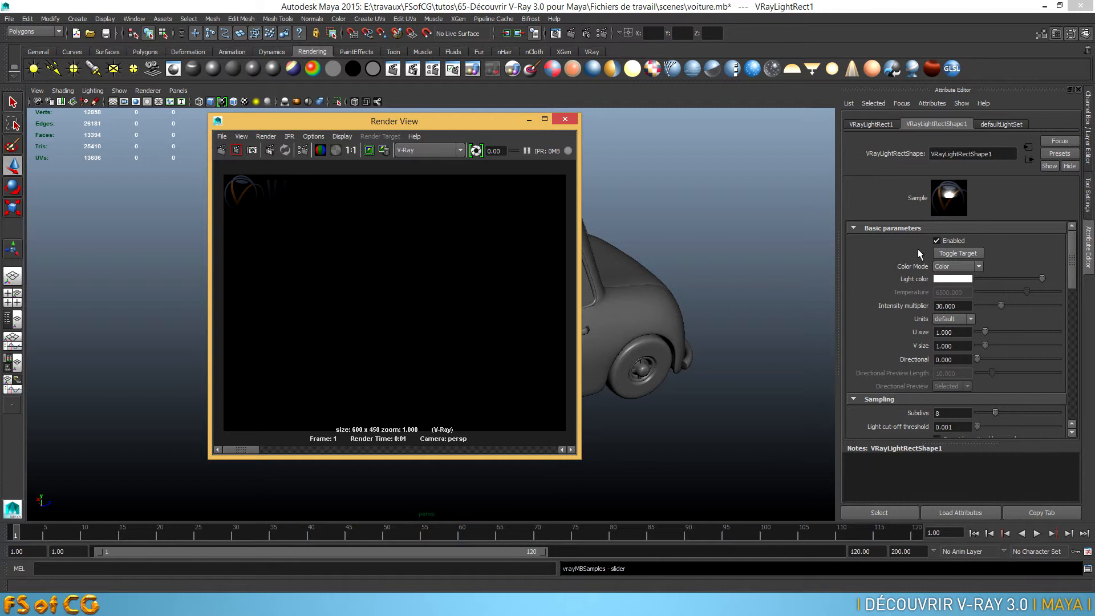
Look at the rectangle light's Color mode options, including the light color picker
click(979, 270)
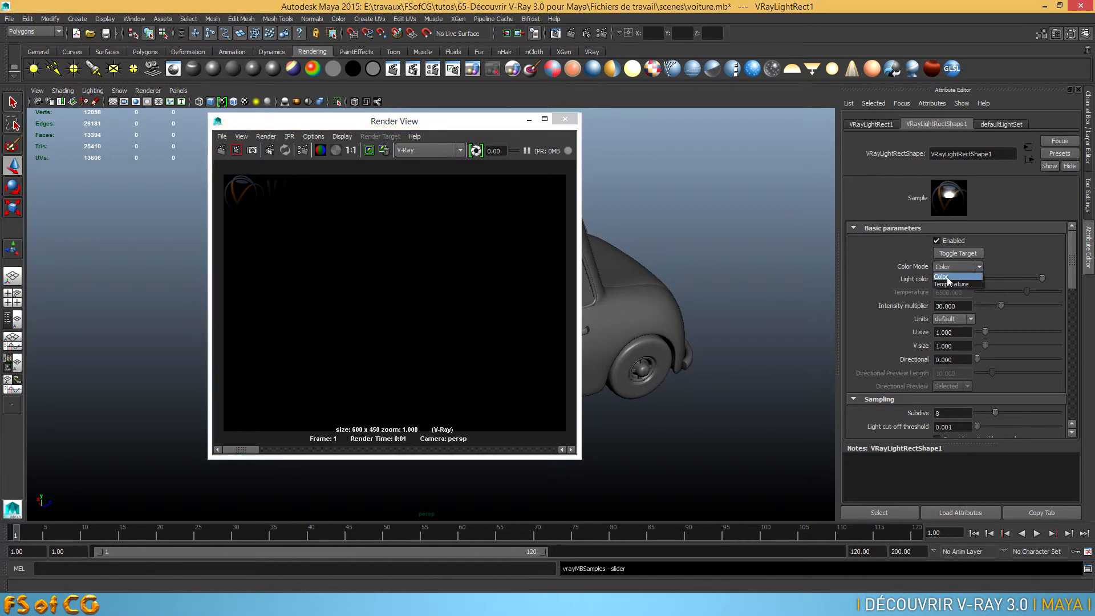
click(945, 277)
drag(1039, 276, 1062, 279)
click(956, 277)
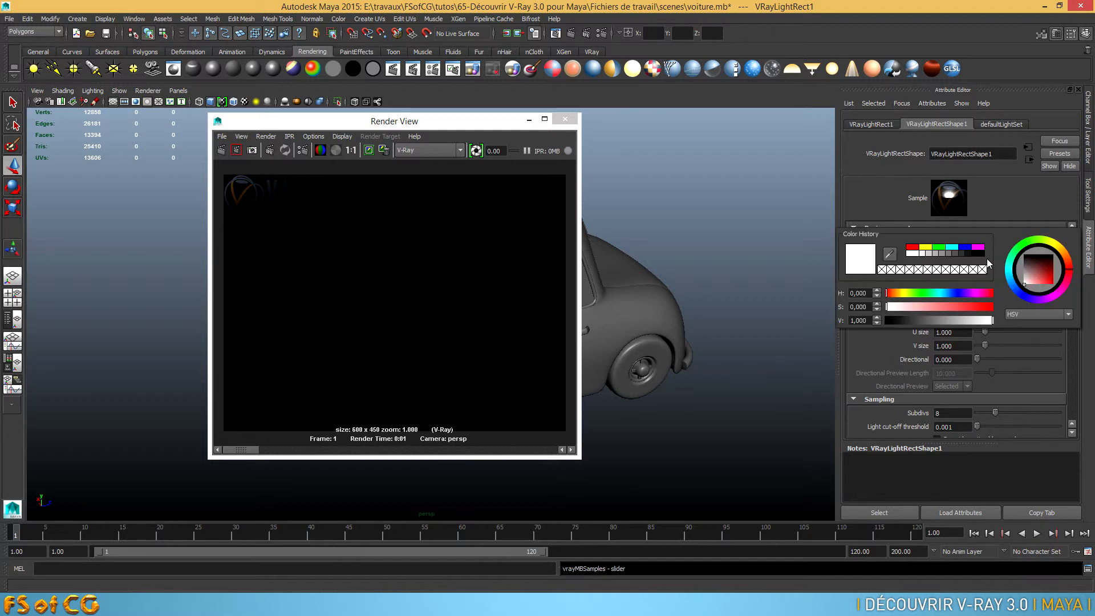
Switch the rectangle light's color mode to Temperature and try temperatures of 2573.427 and 10000
click(957, 278)
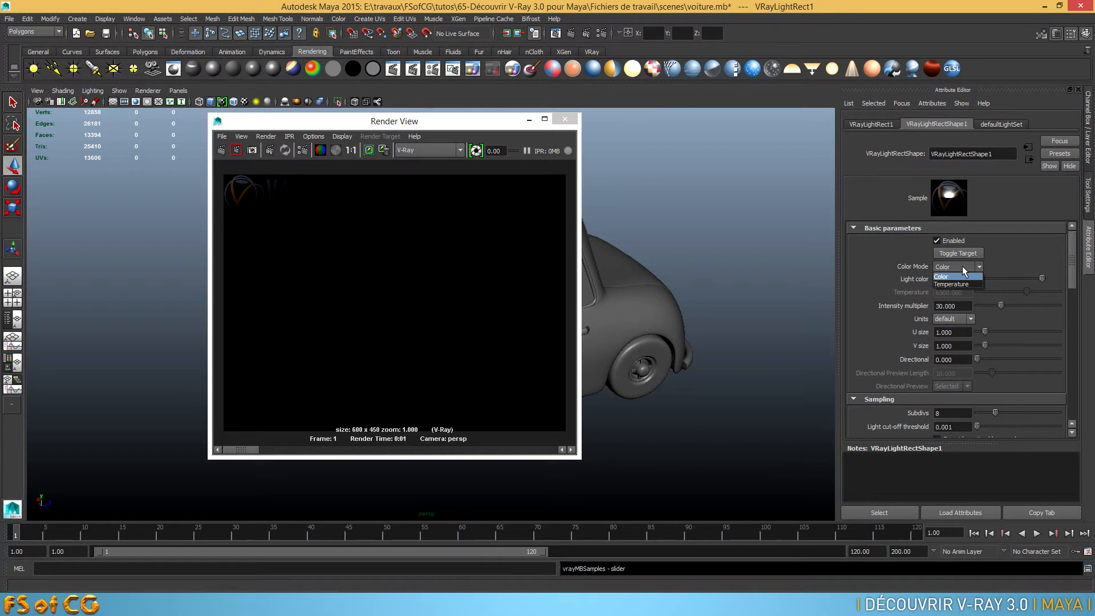
click(966, 284)
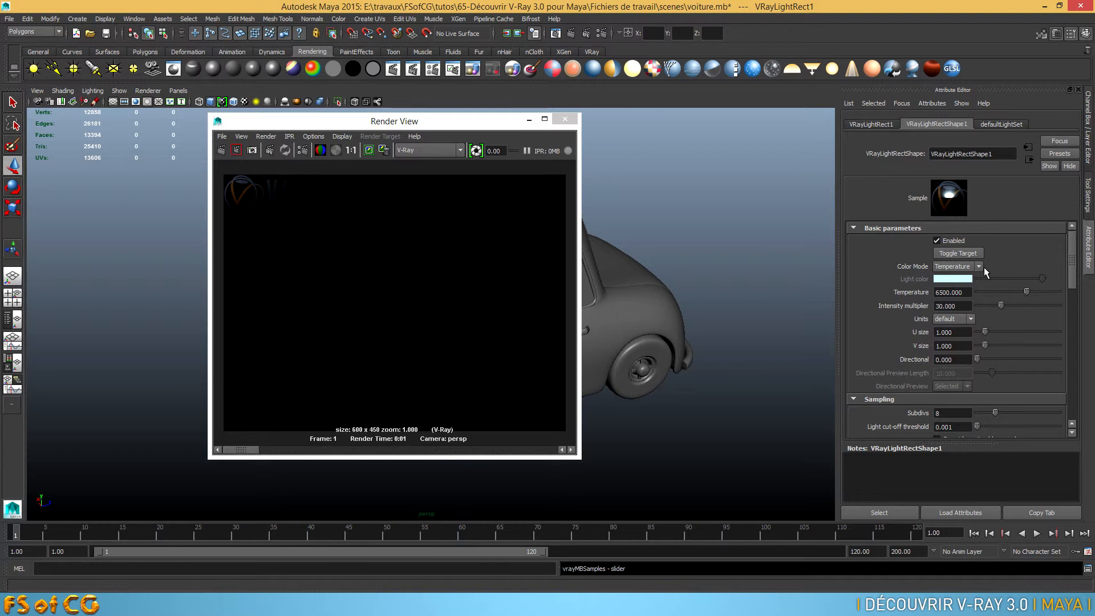
drag(970, 292, 906, 299)
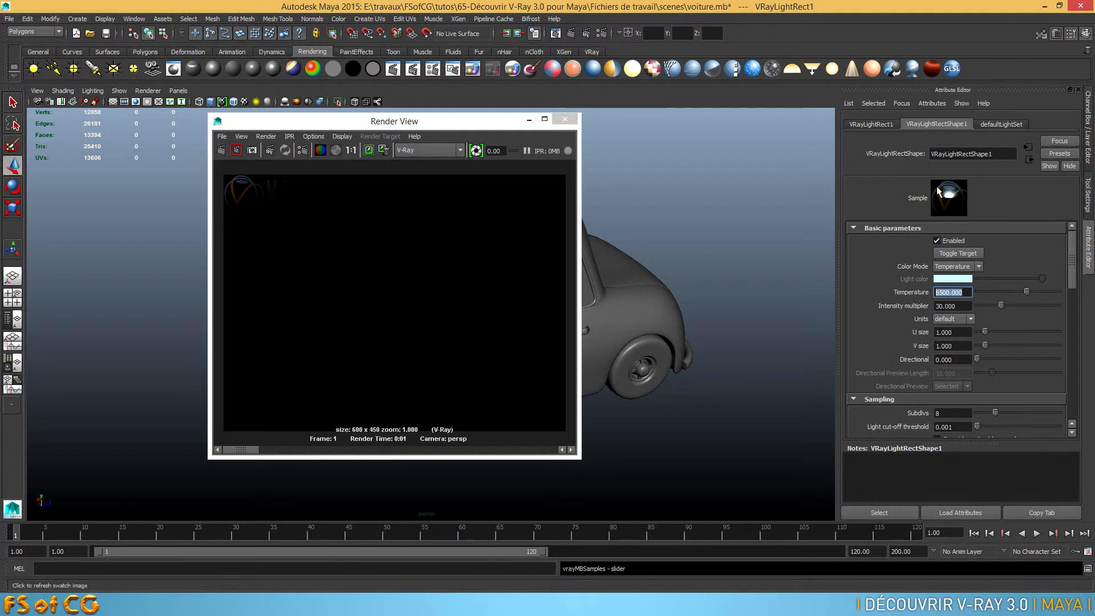
drag(1026, 291, 990, 289)
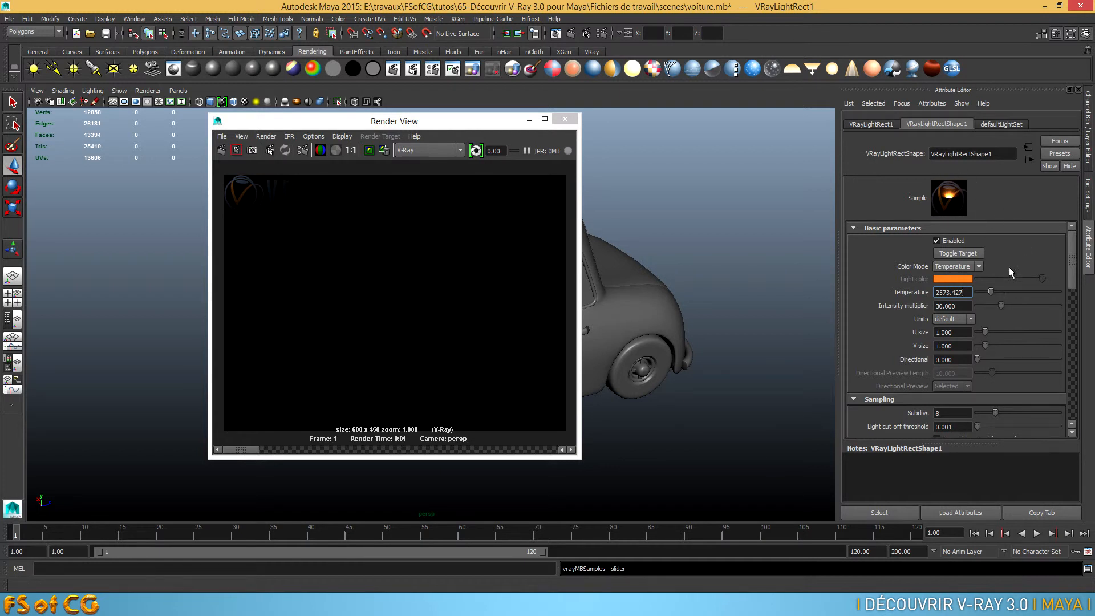
drag(1026, 291, 1069, 298)
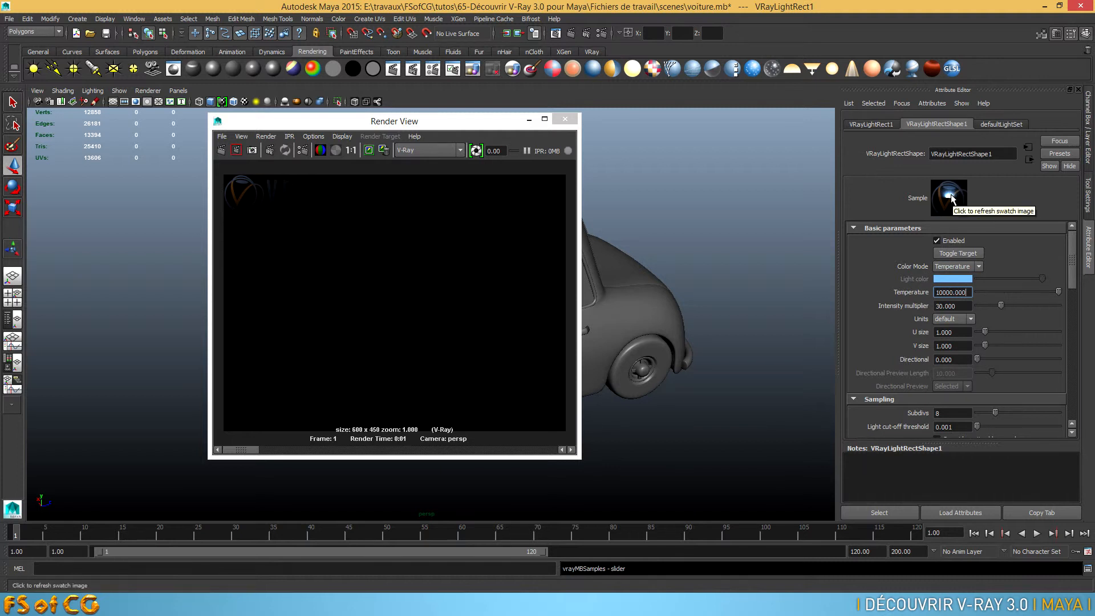
Set the light's temperature to 6500 and move the Render View window to uncover the light in the viewport
drag(969, 292, 935, 291)
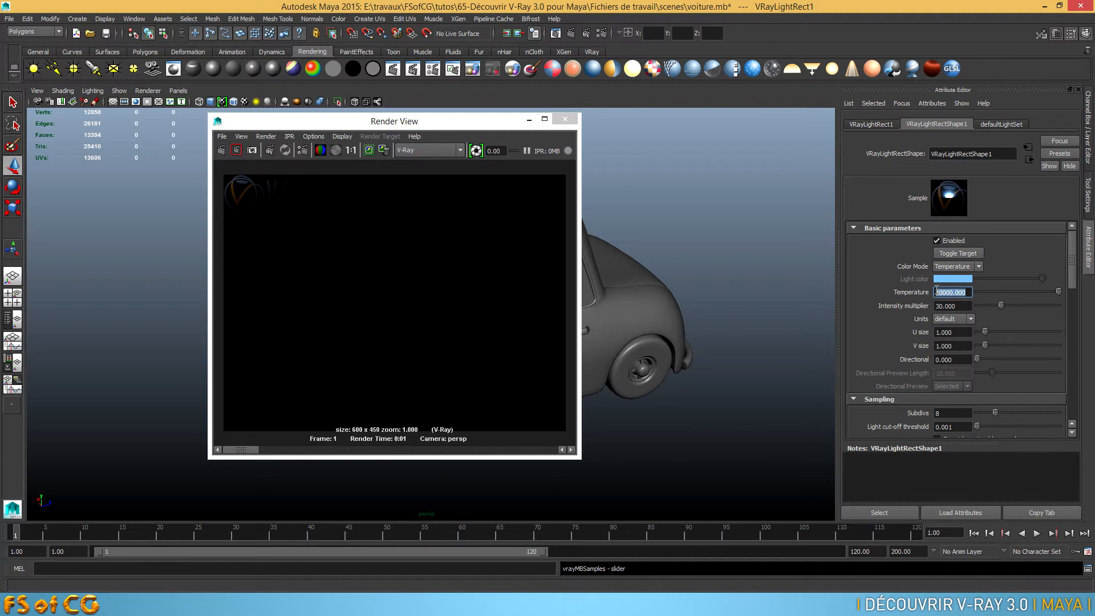
text(6500)
key(Return)
key(Tab)
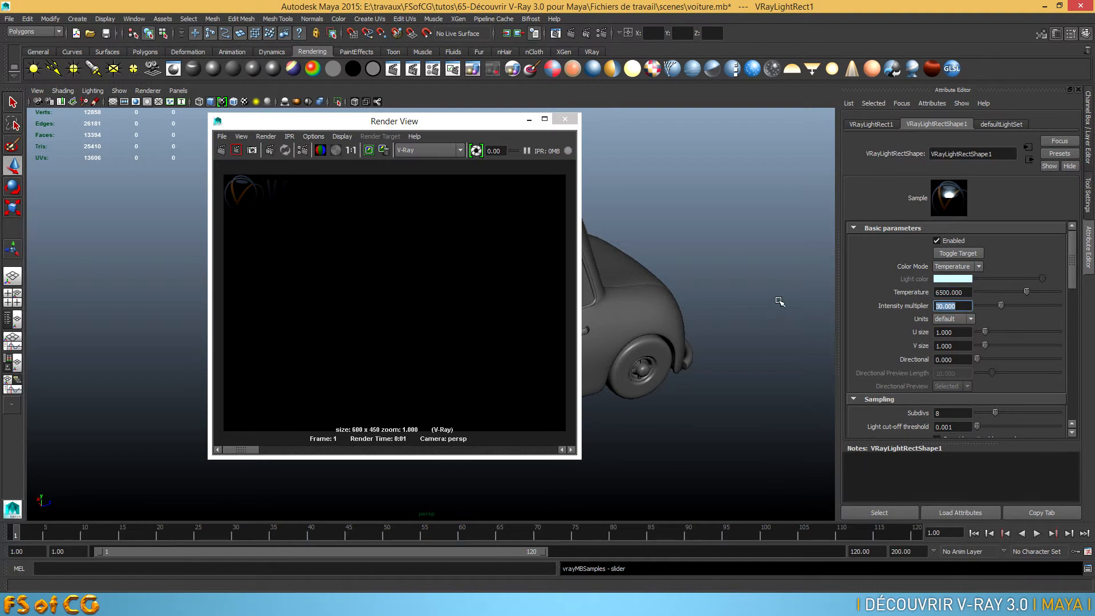
drag(485, 127, 532, 147)
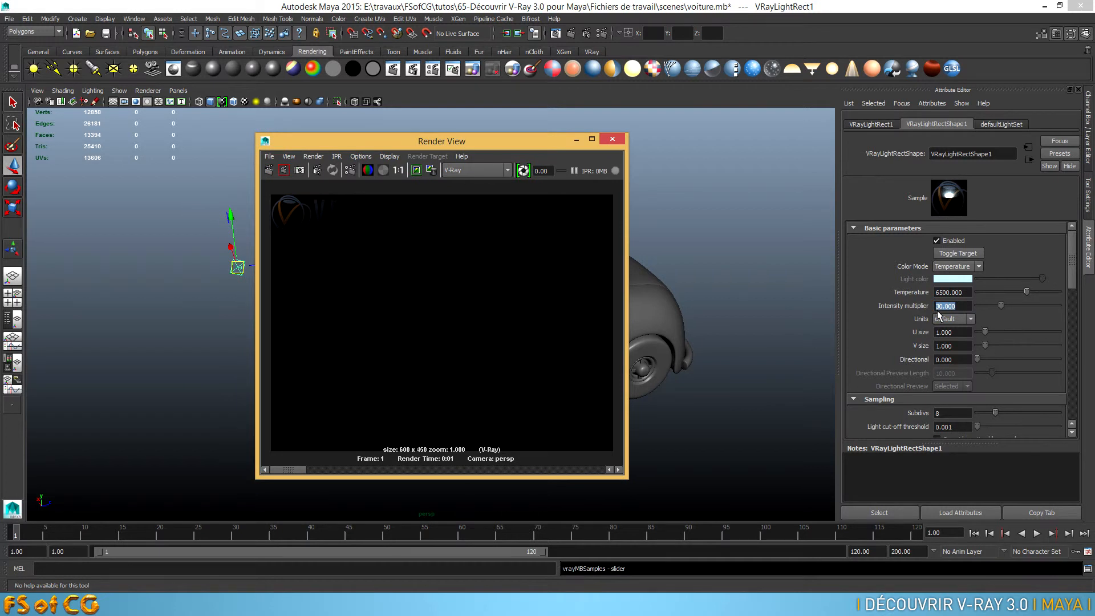
Set the rectangle light's intensity multiplier to 200, render the car, and close the render window
click(958, 305)
drag(959, 305, 914, 308)
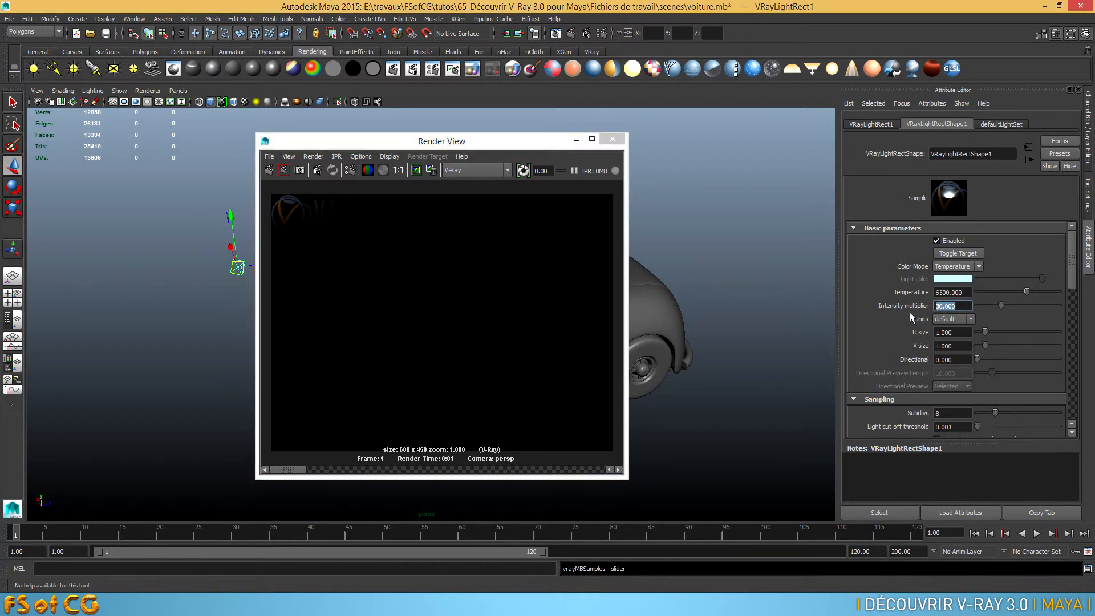
text(200)
key(Return)
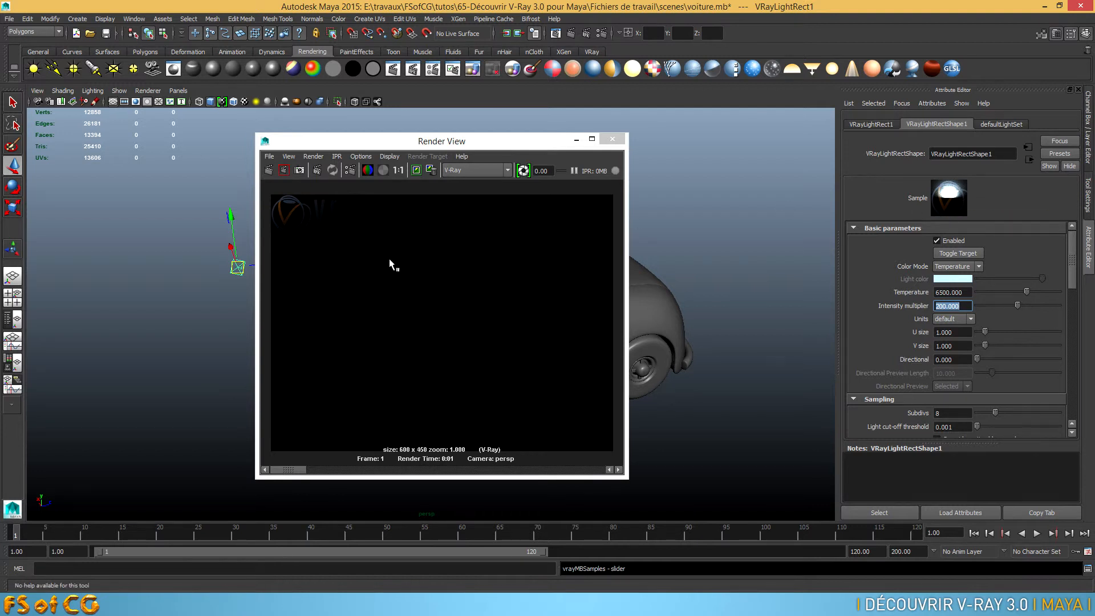
click(268, 171)
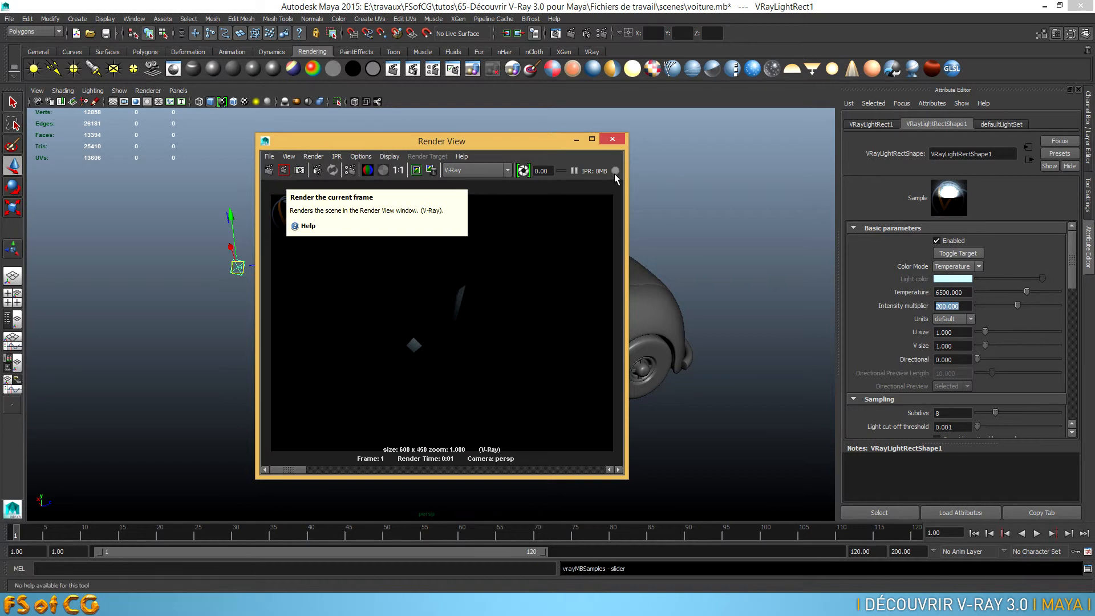
click(612, 139)
Raise the rectangle light's intensity multiplier to 2000 and check it with another test render of the car
text(2000)
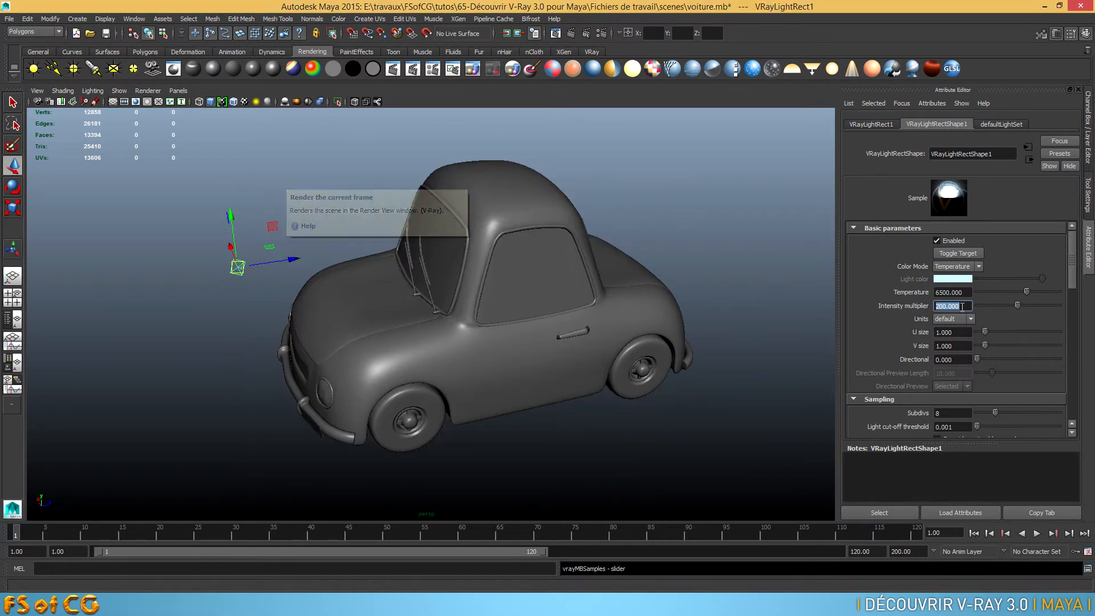
key(Return)
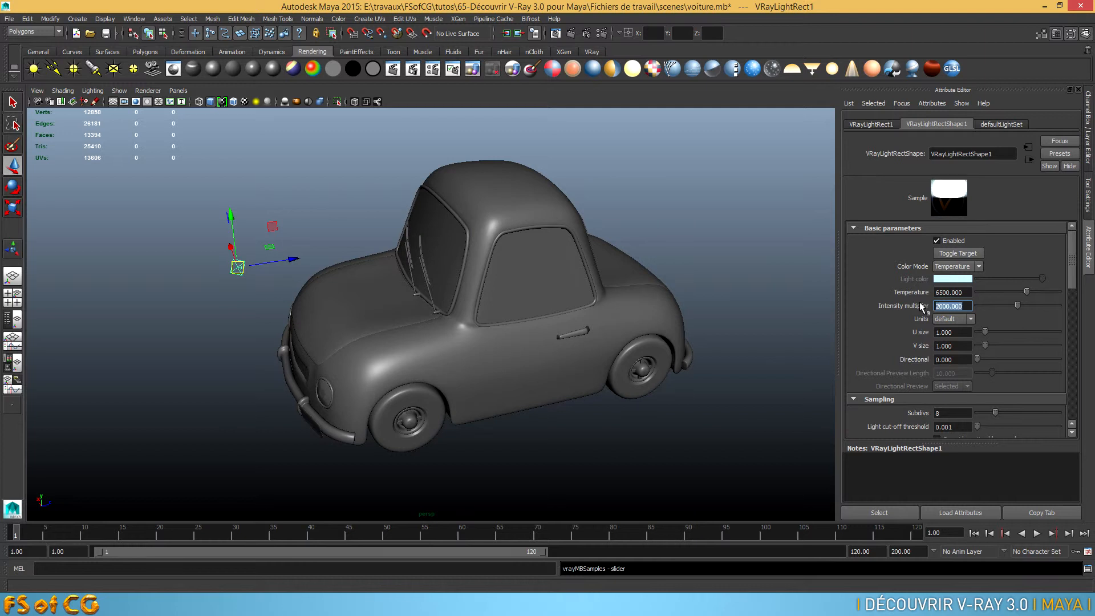
click(570, 33)
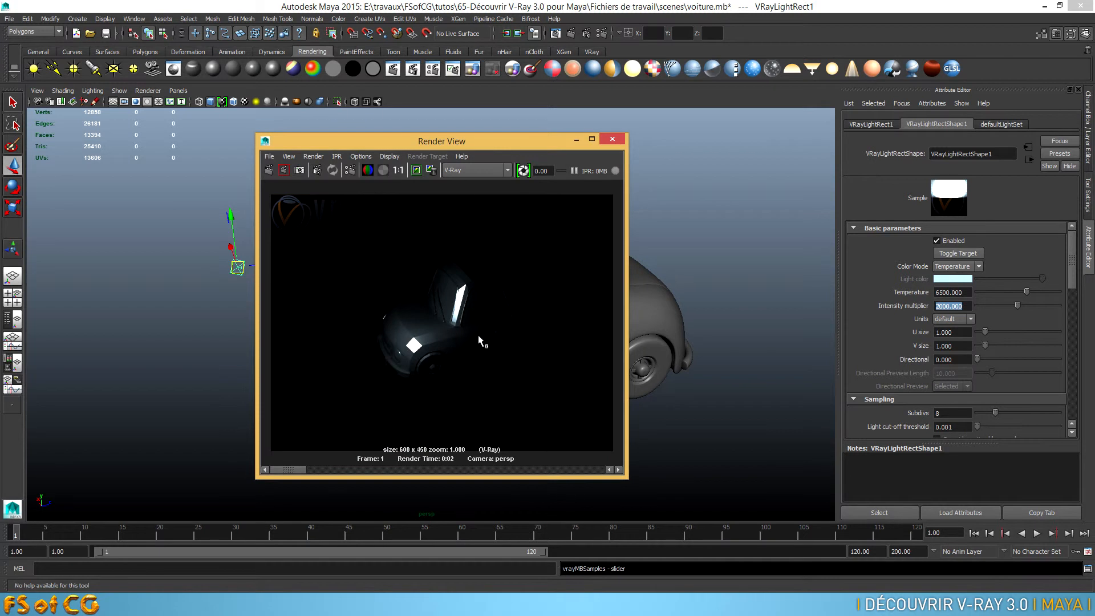
click(613, 139)
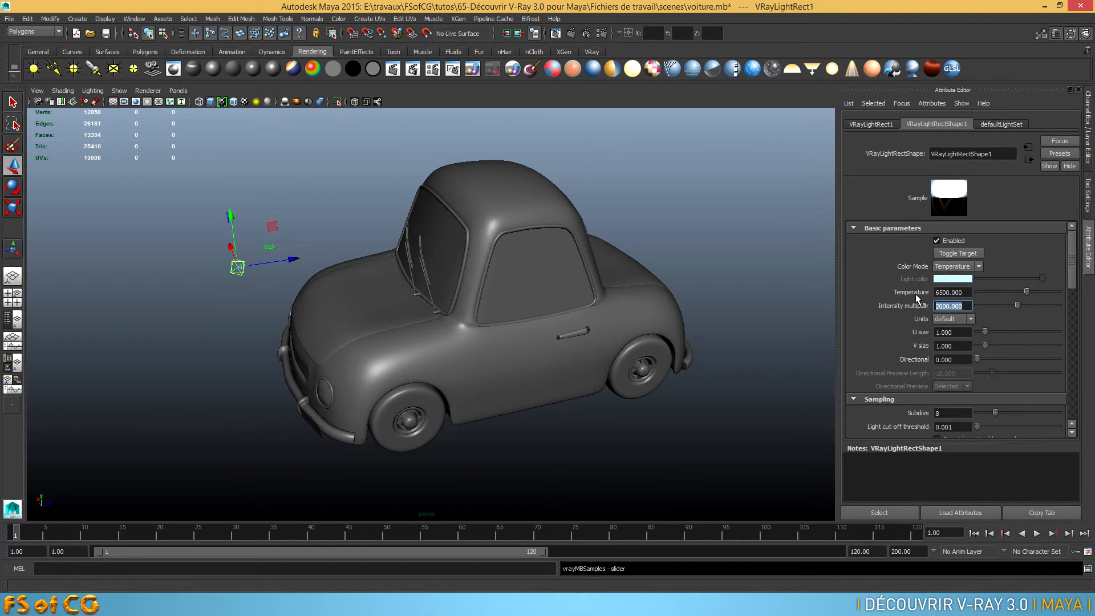
Switch the light's intensity units to Lumens, set the intensity multiplier to 400, and test it with a render
click(966, 318)
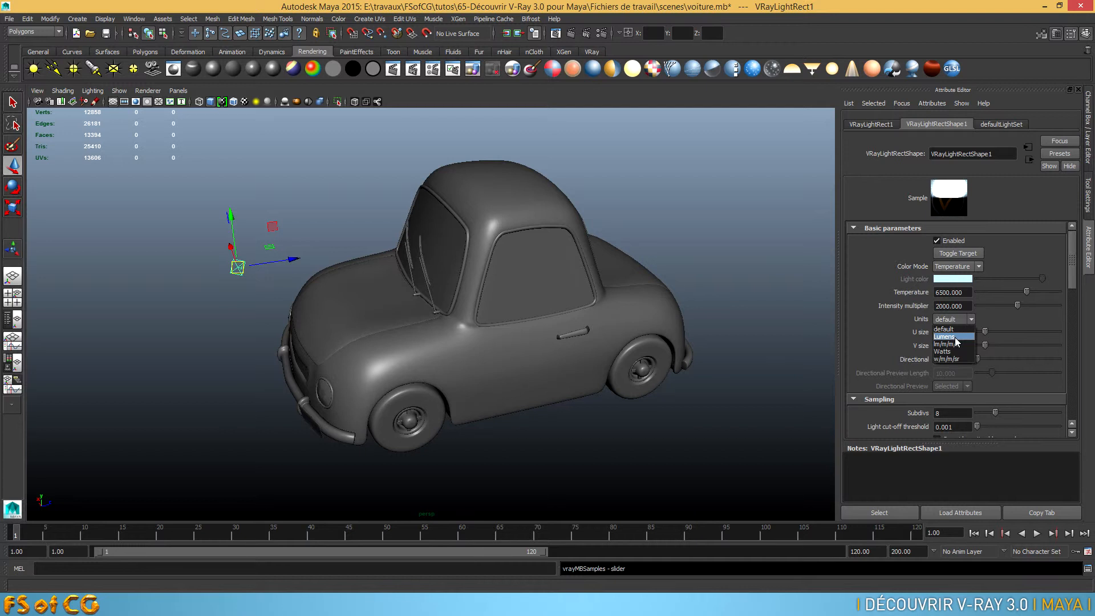
click(952, 336)
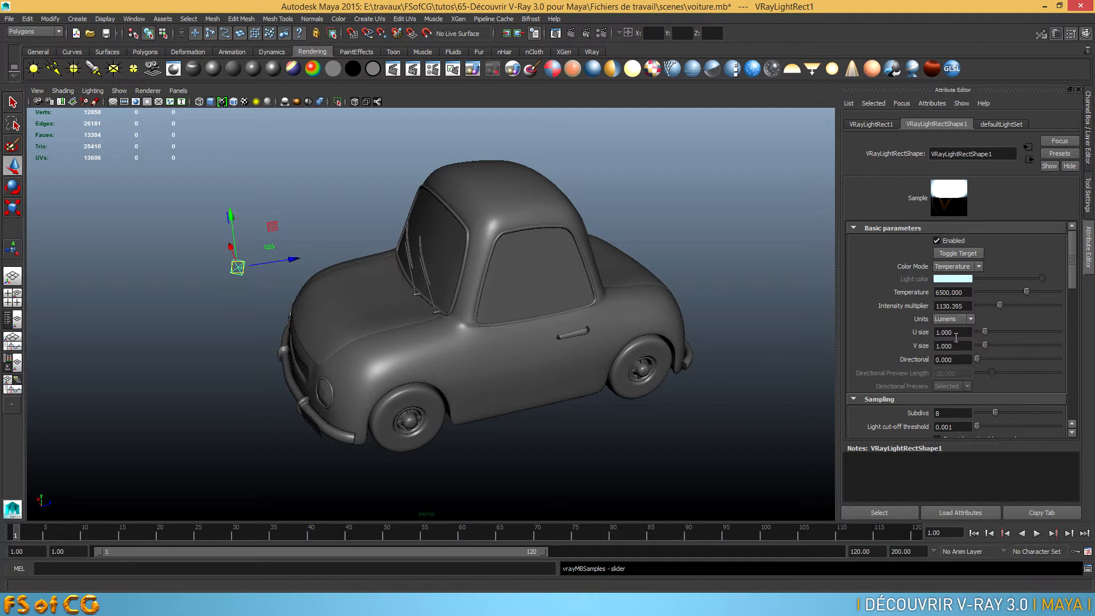
double_click(952, 306)
text(400)
key(Return)
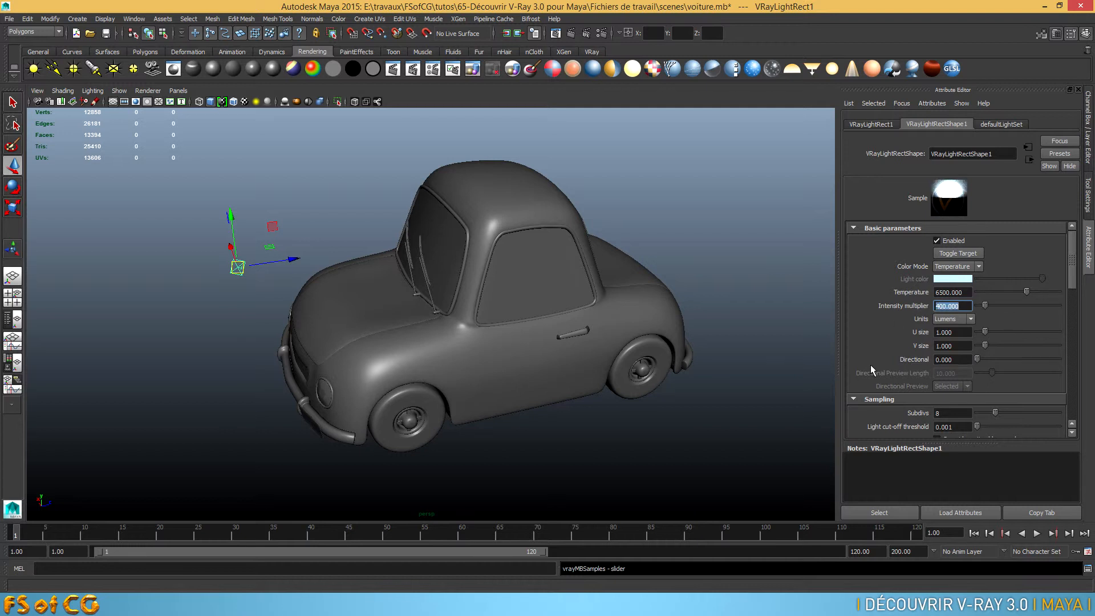
click(571, 34)
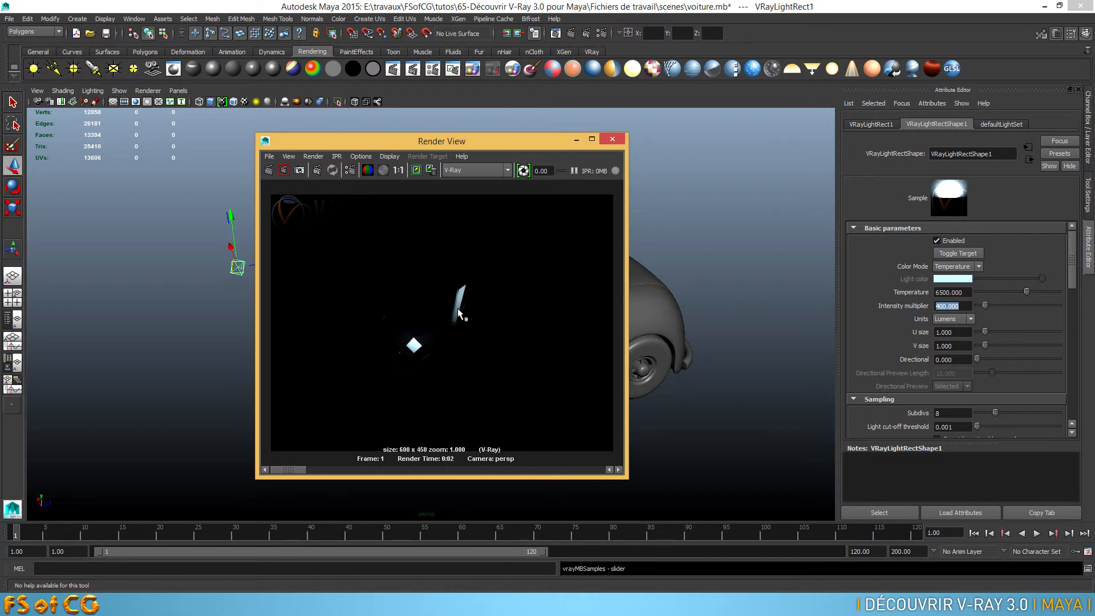
click(612, 139)
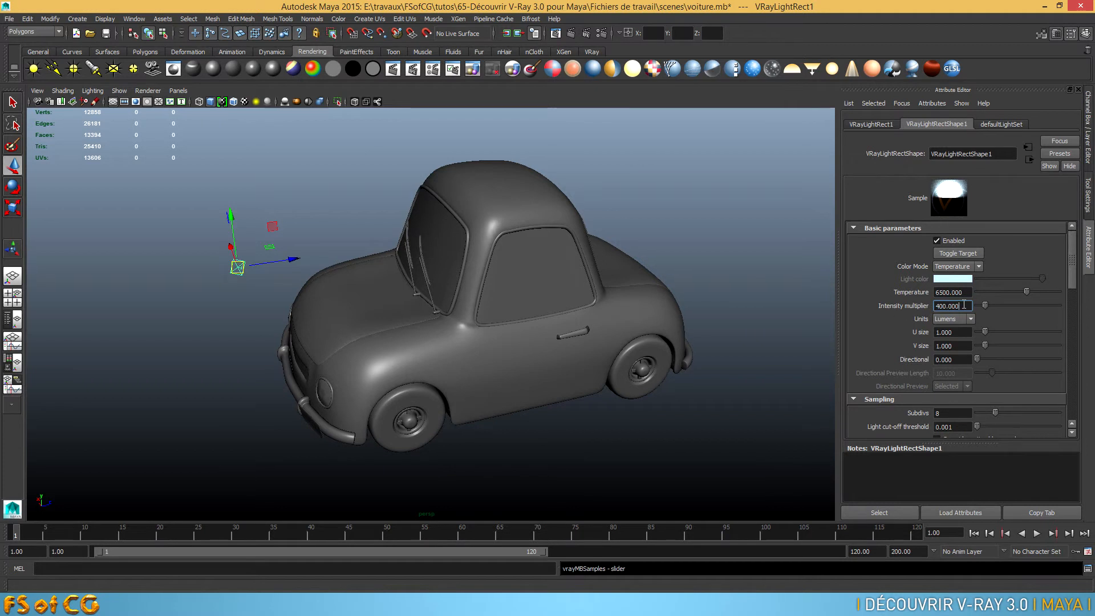
Enlarge the rectangle light to a U size and V size of 10 and render the car
click(959, 334)
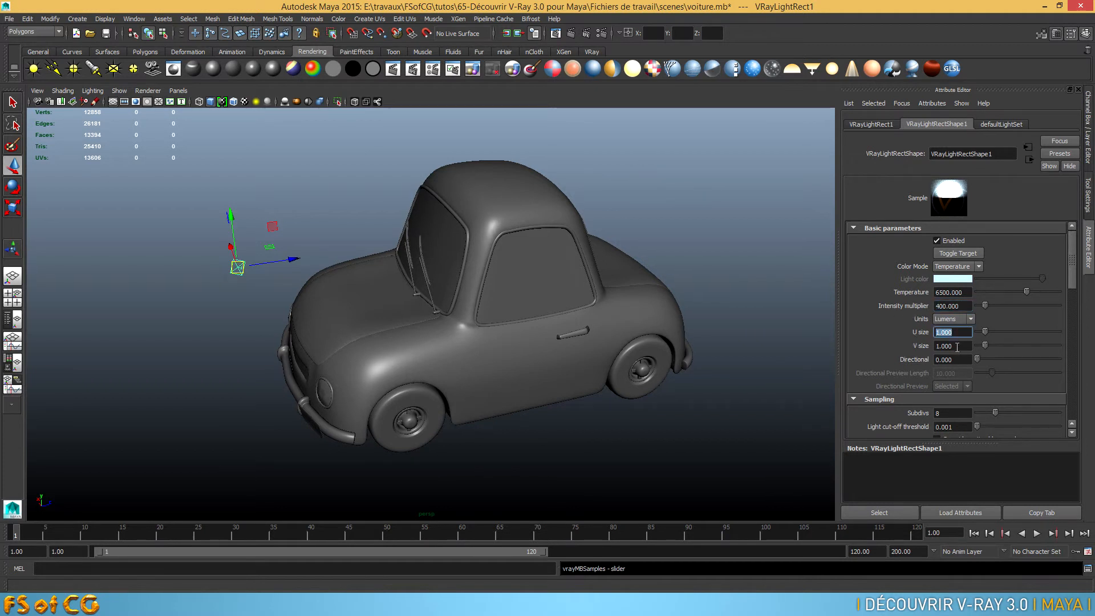
key(Tab)
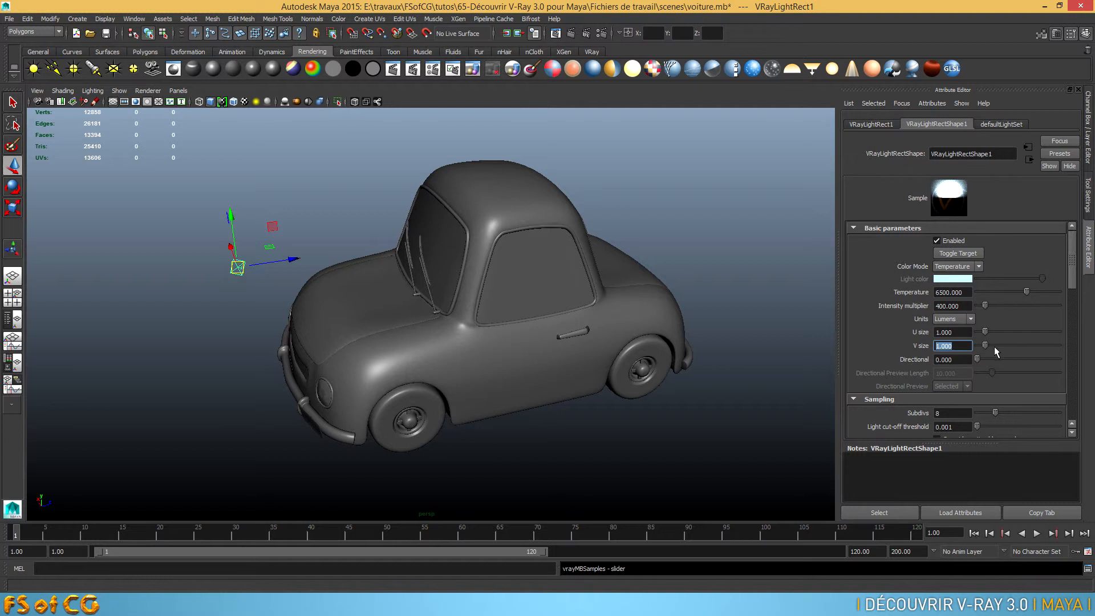
drag(985, 331, 1075, 331)
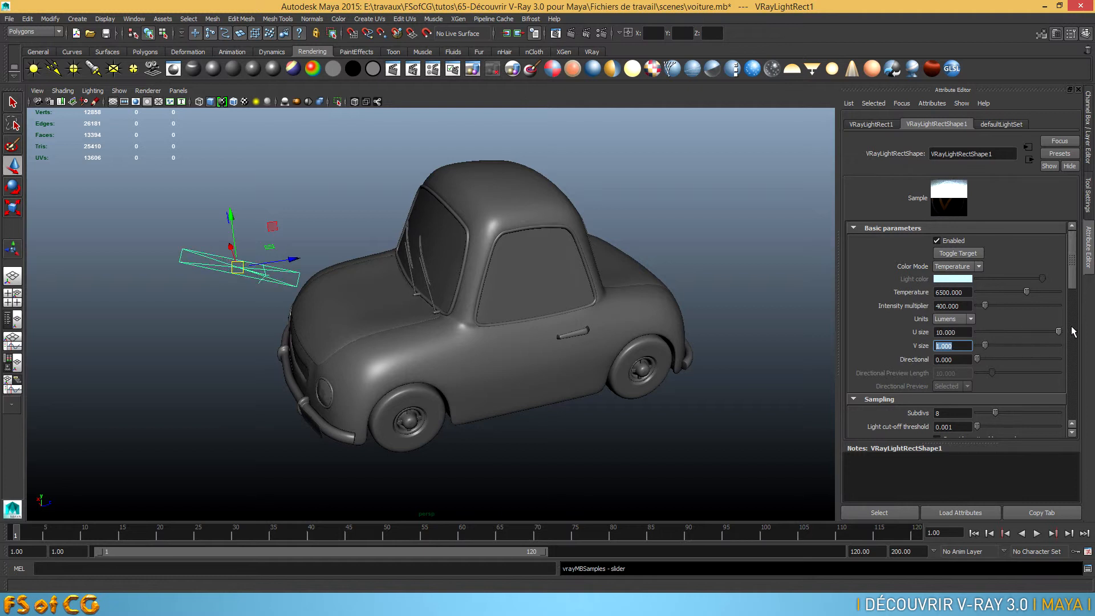
drag(987, 345, 1082, 349)
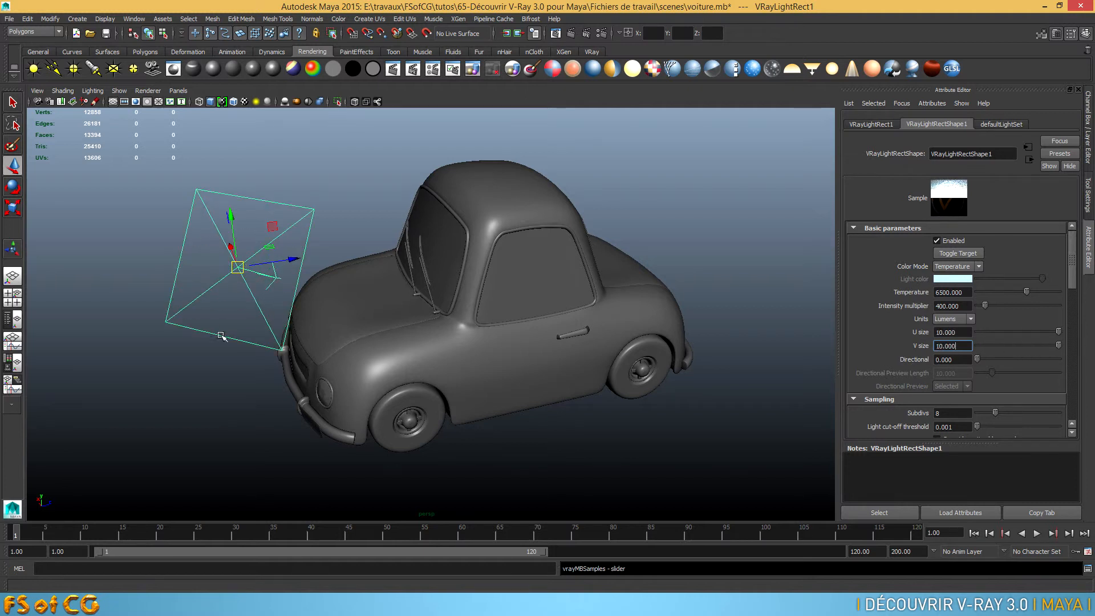
click(571, 34)
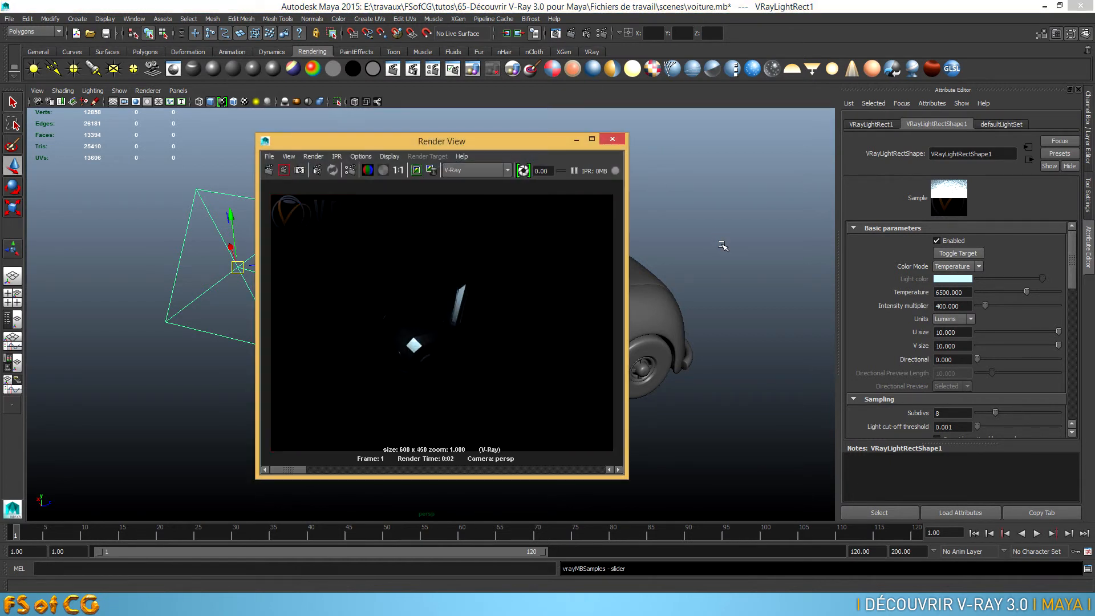
click(615, 140)
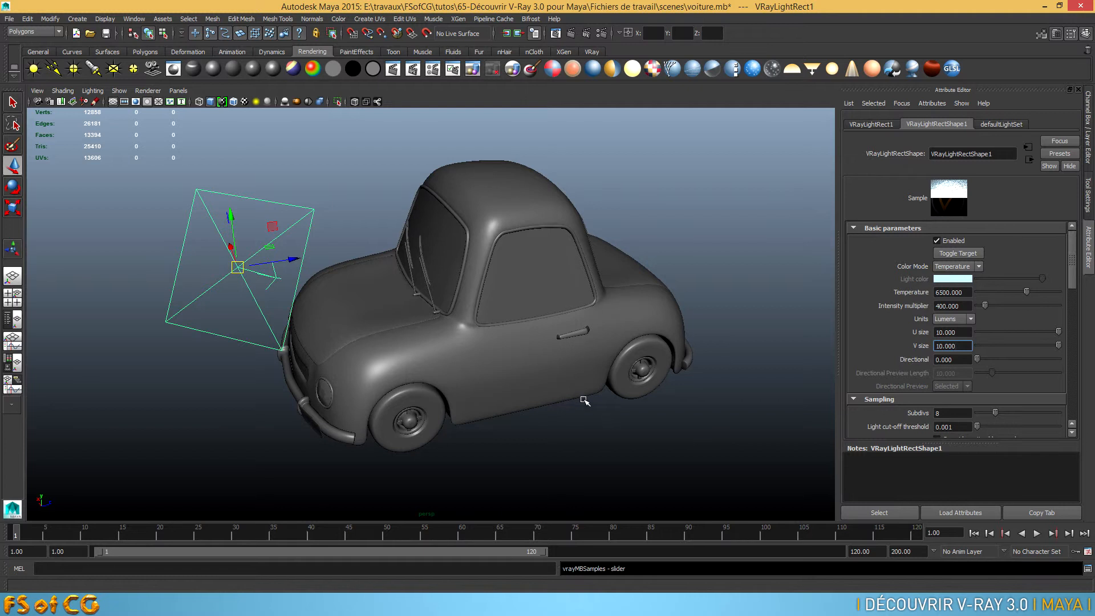
Create a polygon plane and scale it up into a large ground surface around the car
click(579, 419)
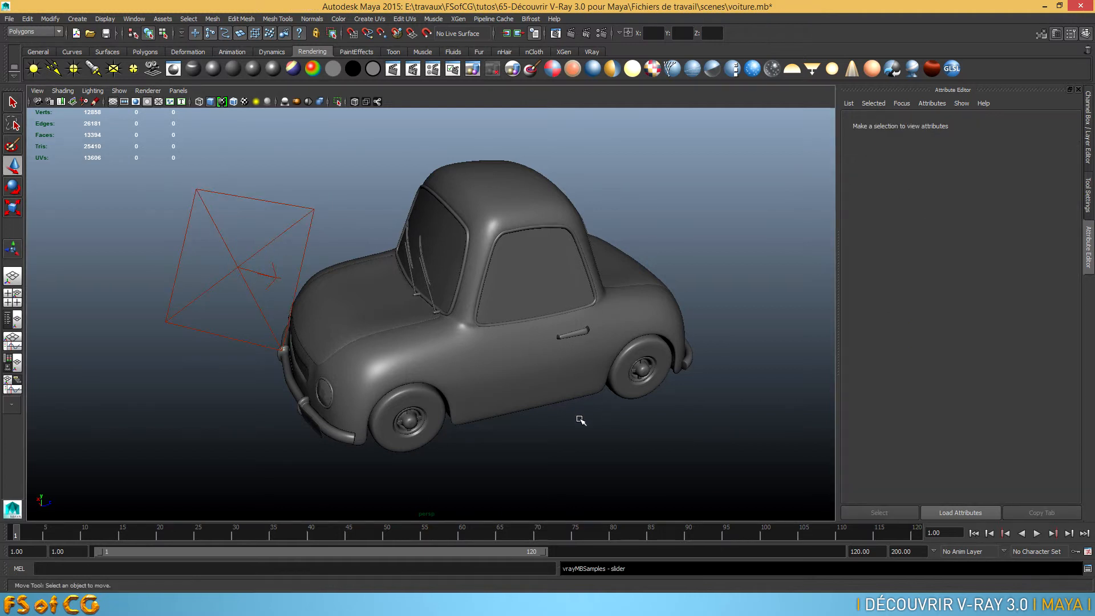
key(space)
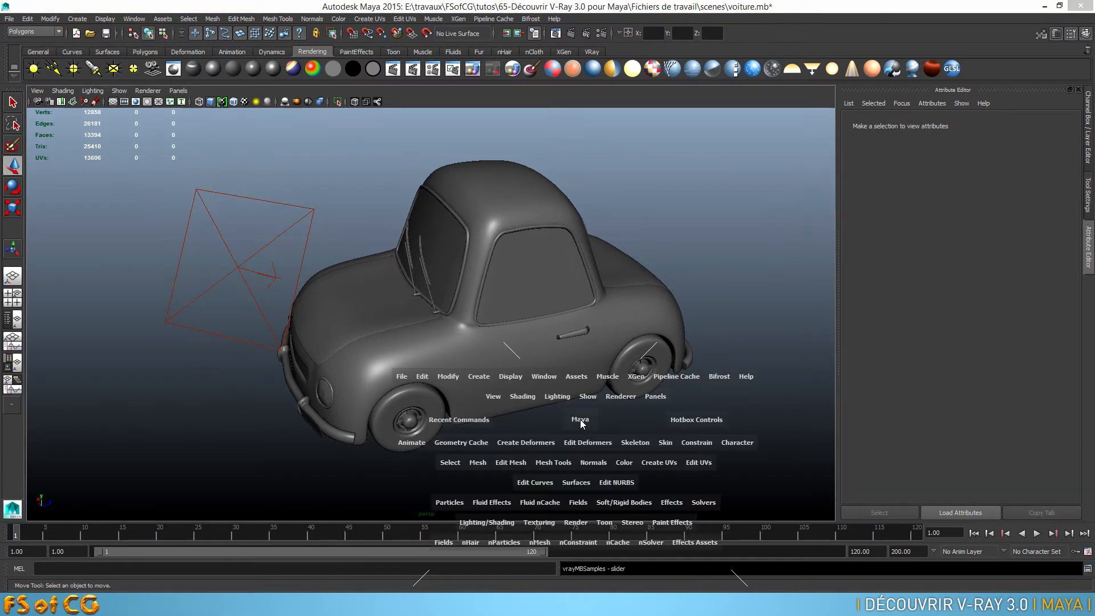
click(478, 378)
mouse_move(536, 148)
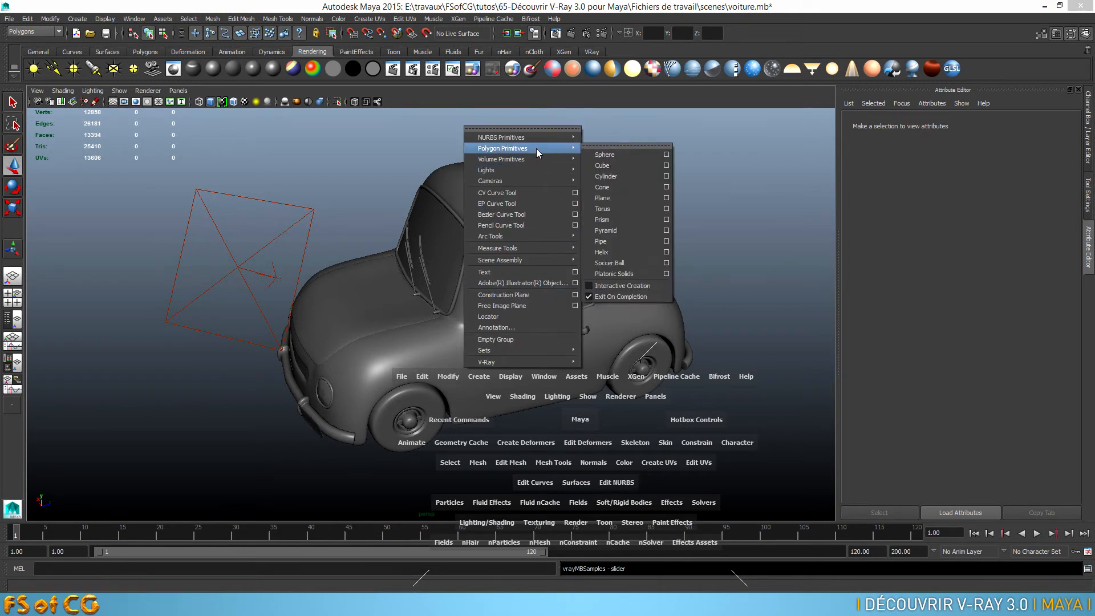
click(625, 198)
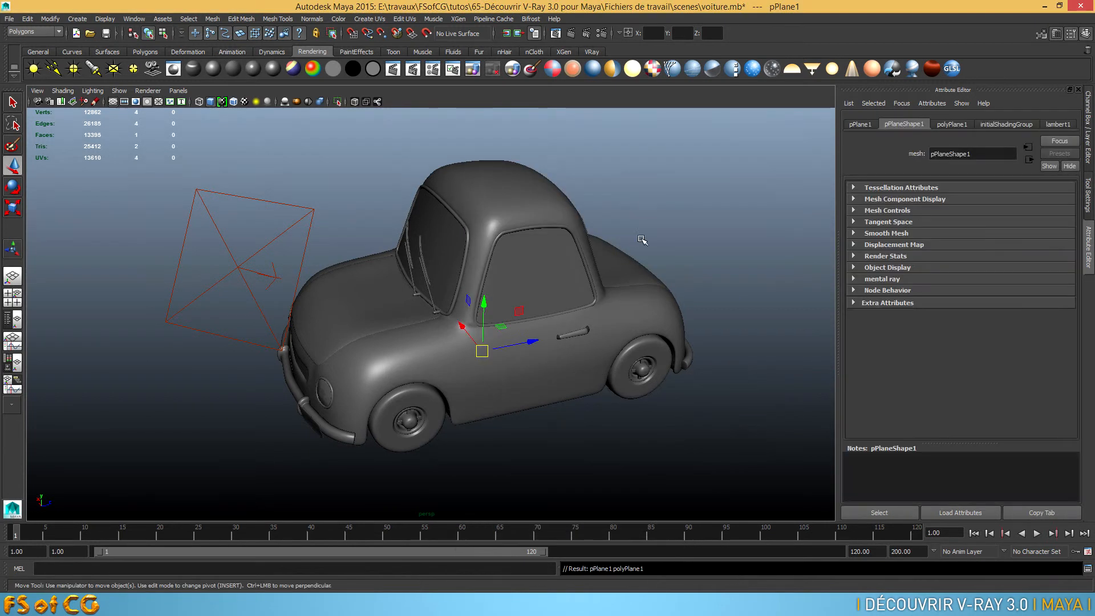
key(r)
drag(482, 352, 958, 137)
drag(495, 354, 575, 328)
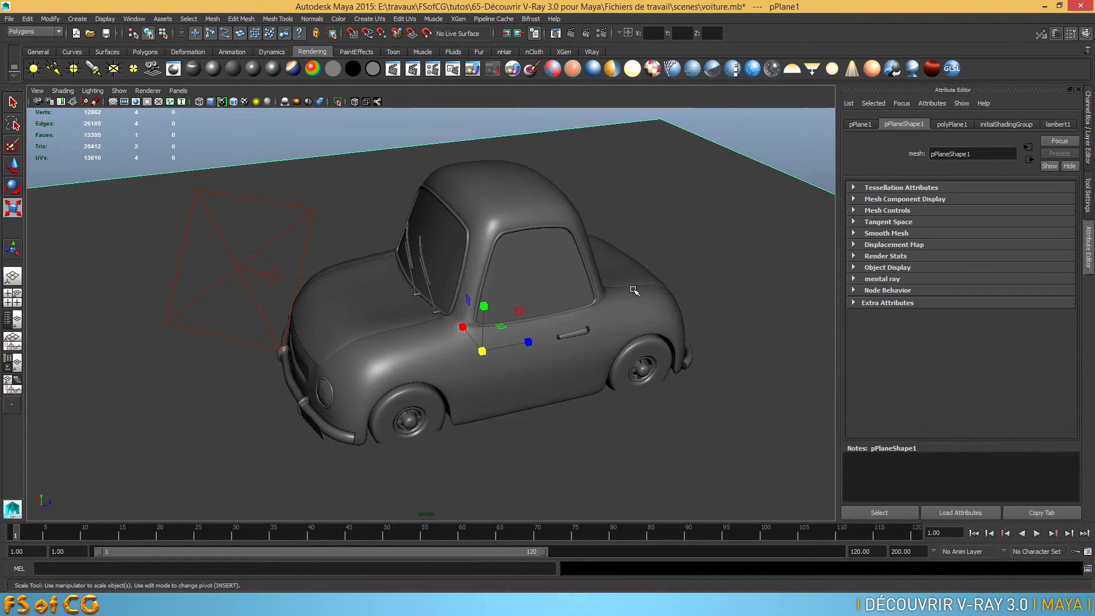
Move the ground plane vertically so it sits beneath the car's wheels, and render the scene
key(w)
alt+drag(547, 413, 538, 391)
alt+right_drag(538, 391, 721, 393)
drag(526, 312, 533, 342)
alt+right_drag(532, 342, 389, 349)
alt+drag(389, 349, 528, 325)
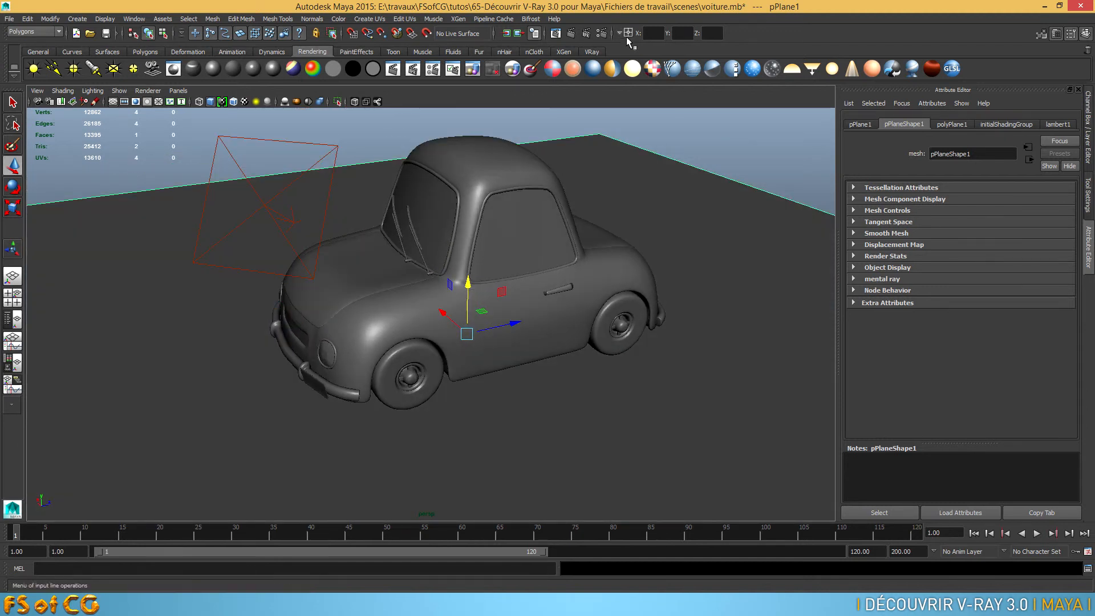
click(570, 32)
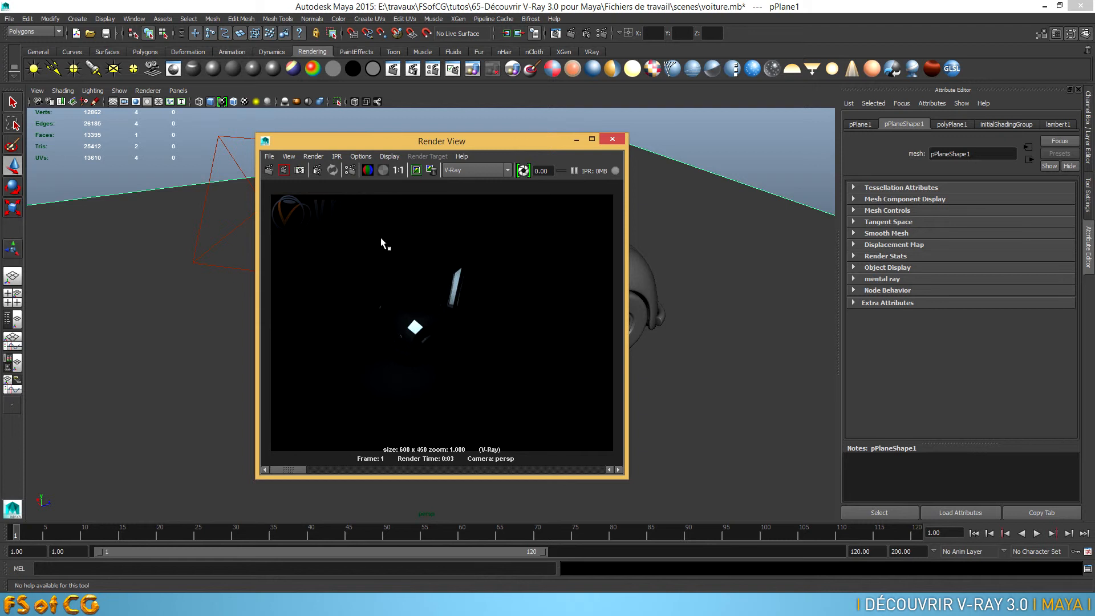
click(612, 139)
Turn on the resolution gate for the perspective camera, frame the front of the car closely, and render that view
alt+right_drag(454, 307, 593, 295)
alt+middle_drag(547, 302, 584, 283)
alt+drag(581, 286, 462, 254)
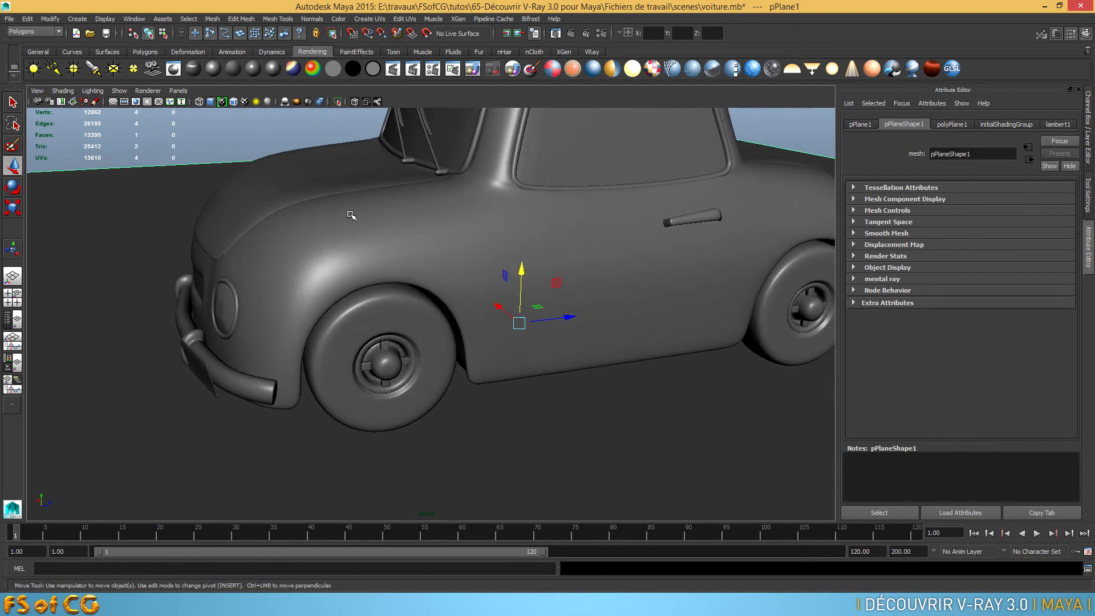
click(41, 91)
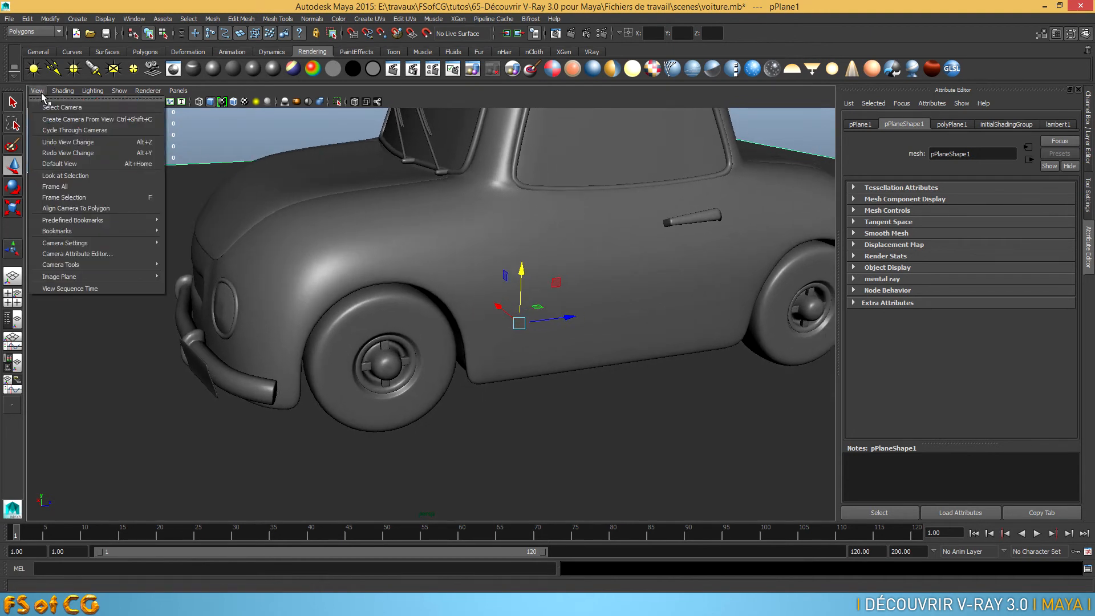
mouse_move(86, 244)
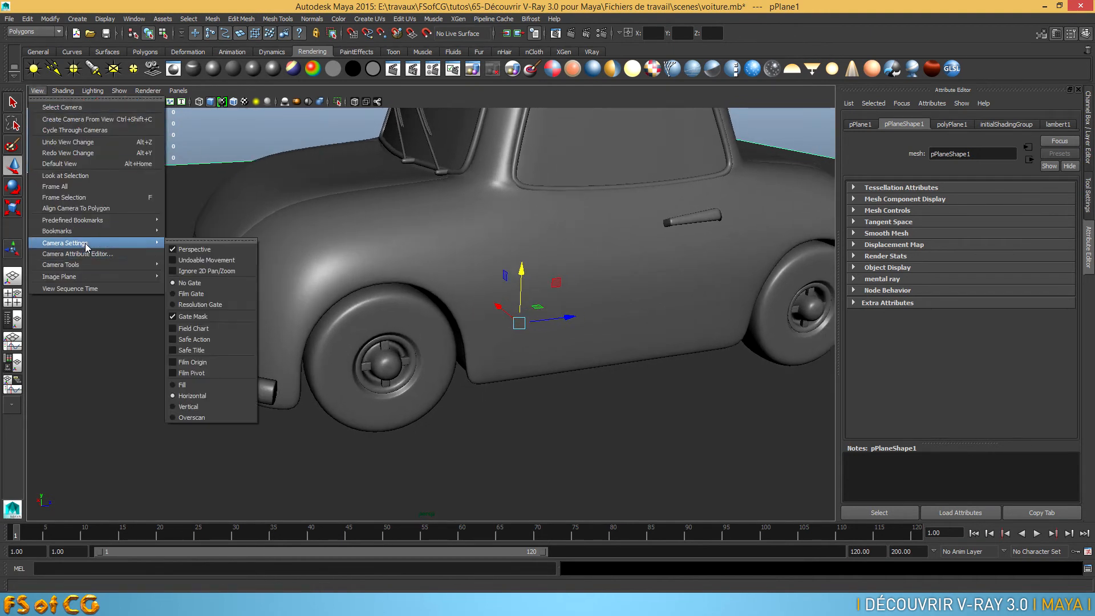
click(211, 305)
alt+right_drag(557, 270, 606, 291)
alt+middle_drag(606, 291, 627, 294)
alt+right_drag(627, 294, 572, 280)
click(571, 33)
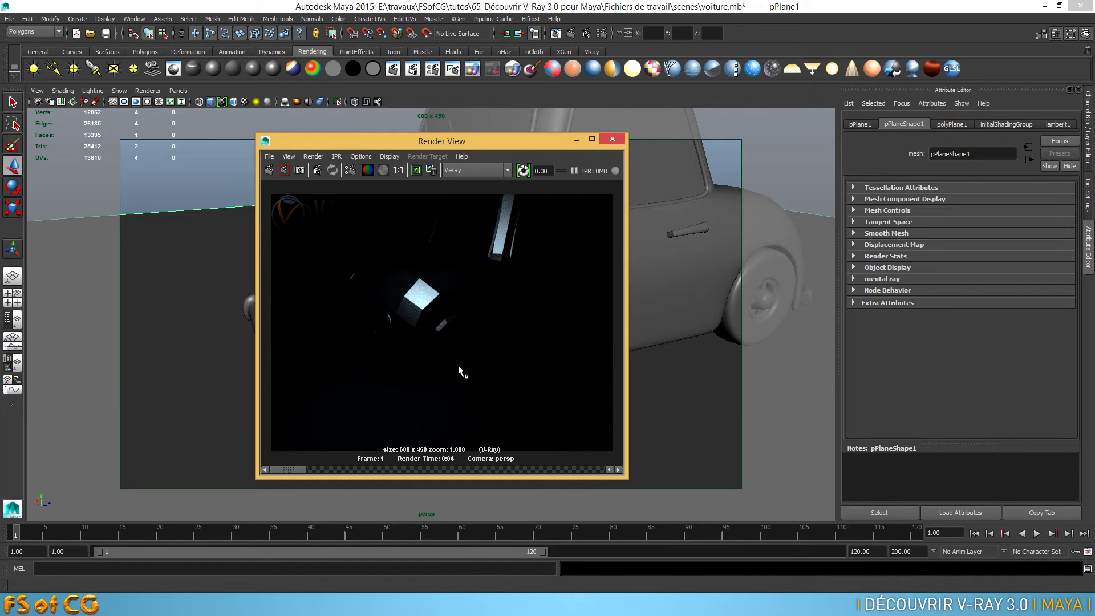
click(613, 138)
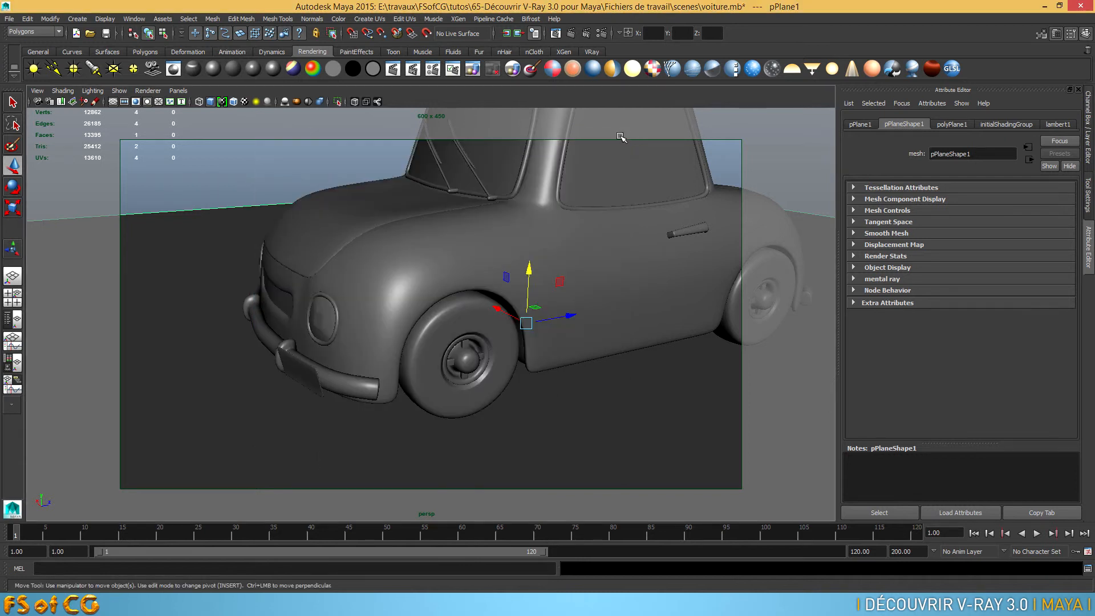
Show the Outliner beside the viewport, select VRayLightRect1, and set its U size and V size to 1
click(11, 320)
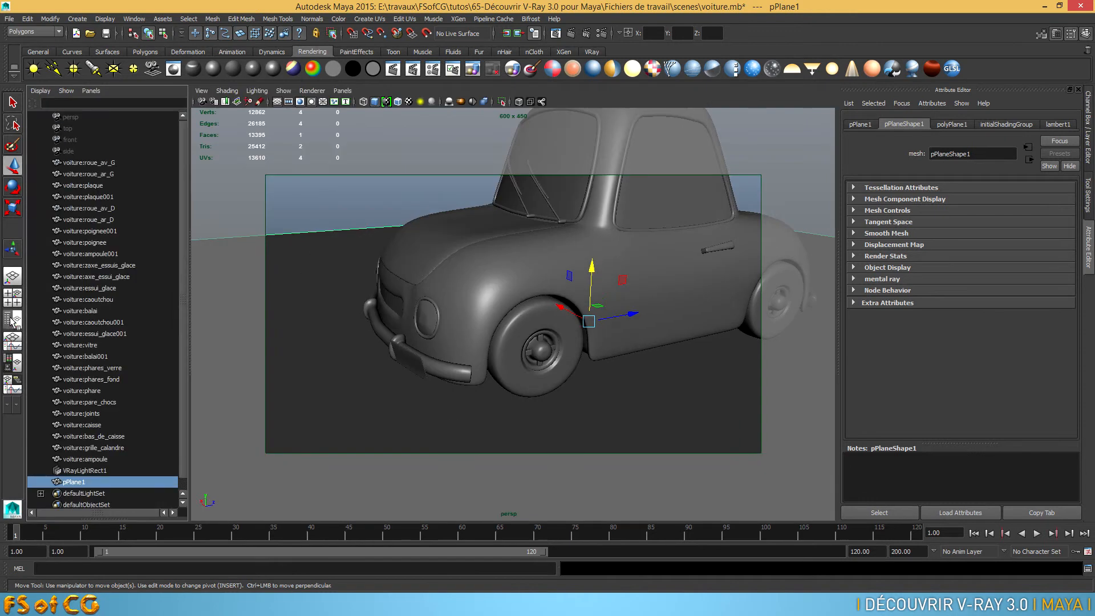
scroll(186, 314, down, 1)
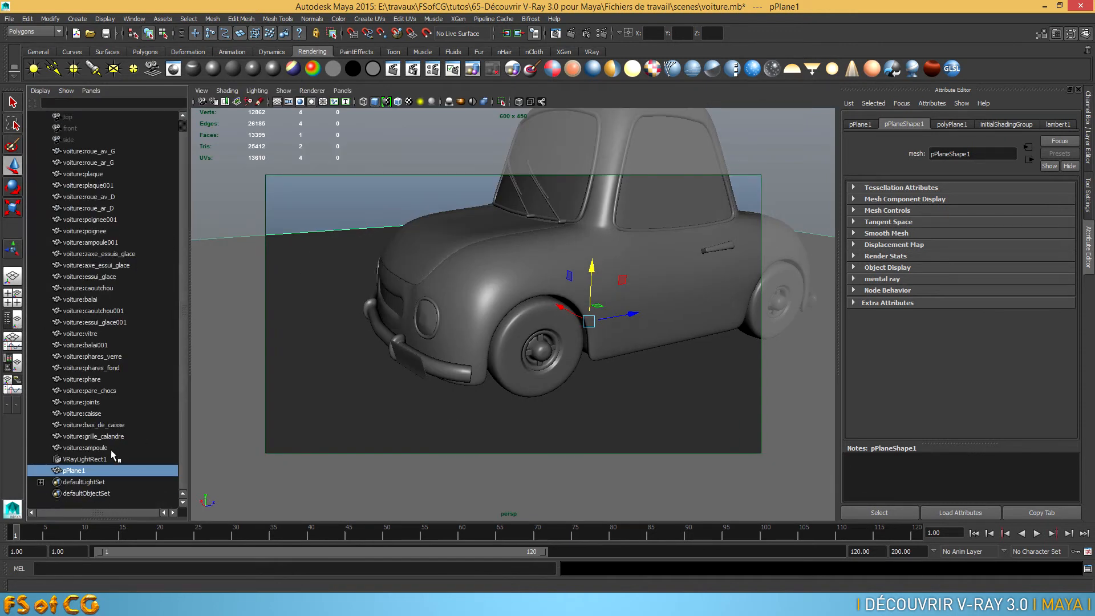
click(85, 459)
drag(966, 331, 919, 330)
text(1)
key(Tab)
text(1)
key(Tab)
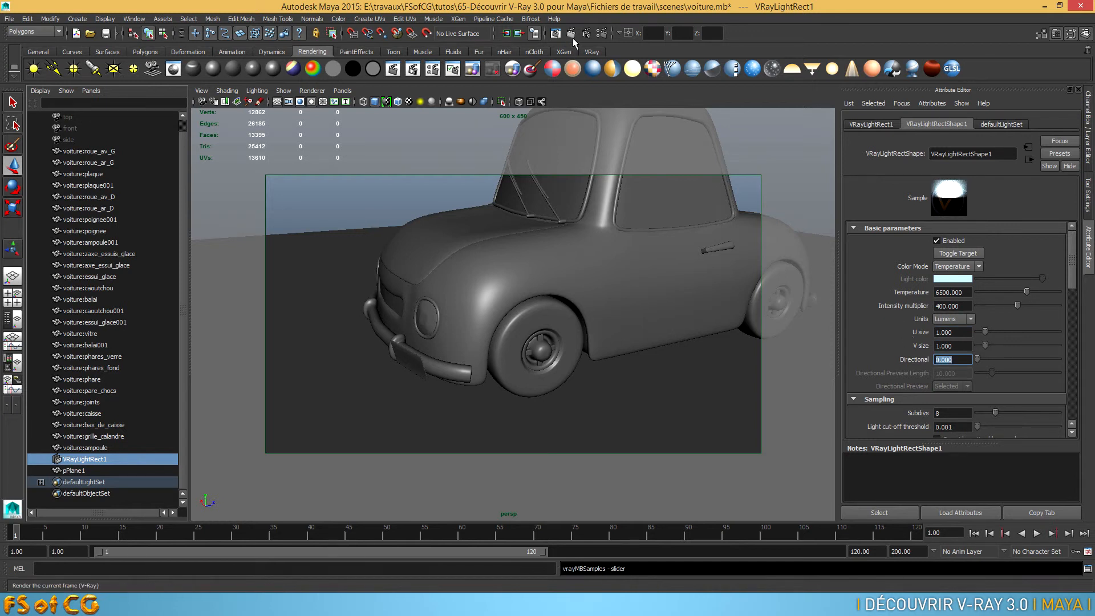
Keep the existing image in the Render View and render the current frame again for comparison
click(556, 32)
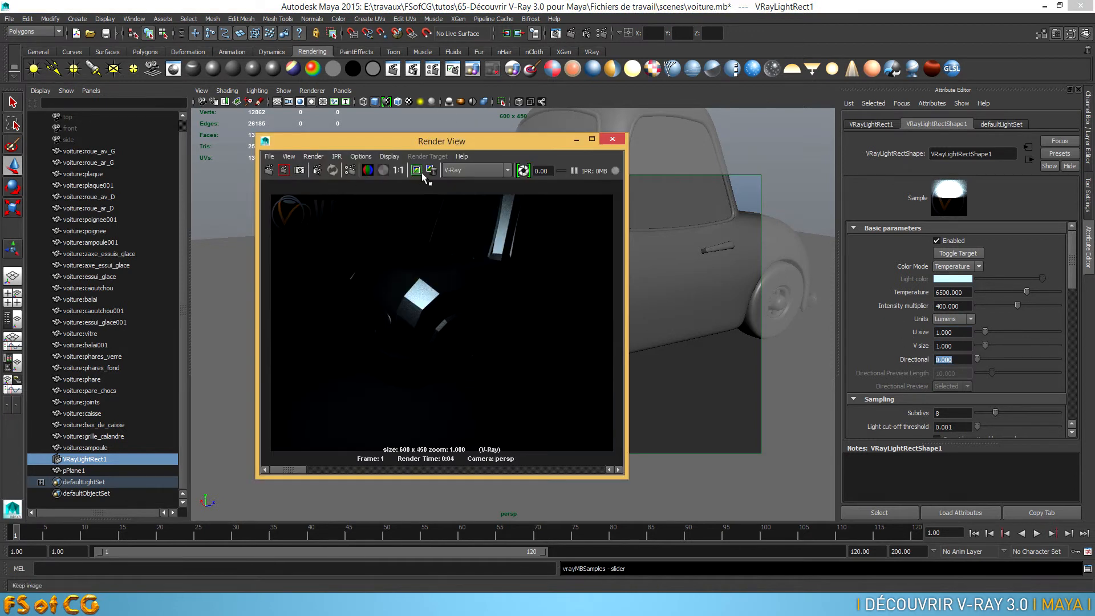
click(416, 170)
click(268, 170)
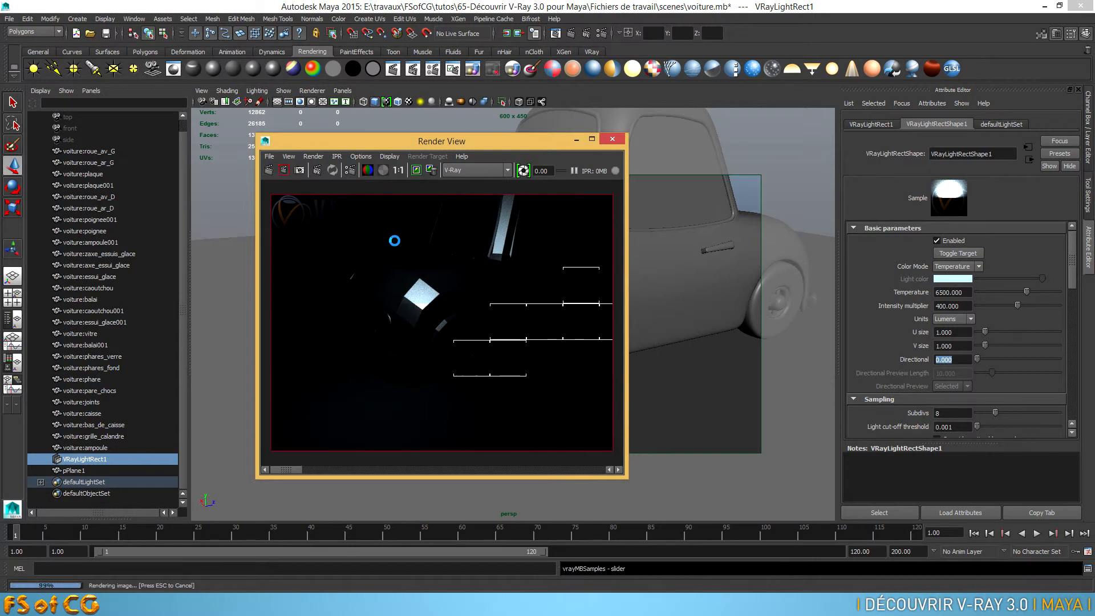
Compare the kept render with the latest one in the Render View, enlarging the image and switching between the two
drag(502, 144, 424, 107)
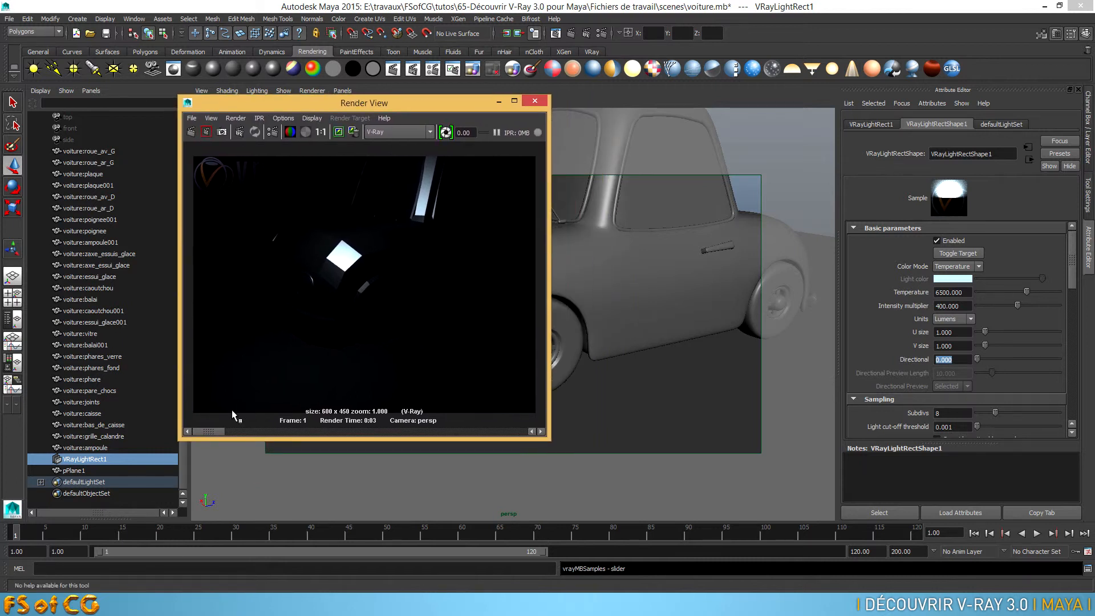
mouse_move(200, 430)
mouse_down()
mouse_move(252, 427)
mouse_move(217, 432)
mouse_up()
click(951, 333)
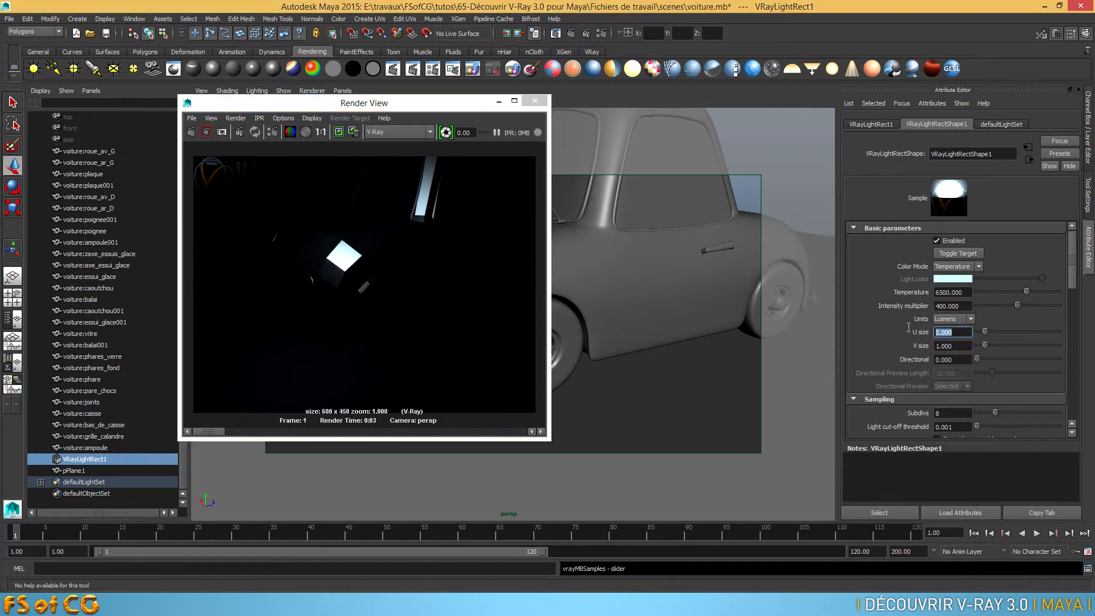
key(Tab)
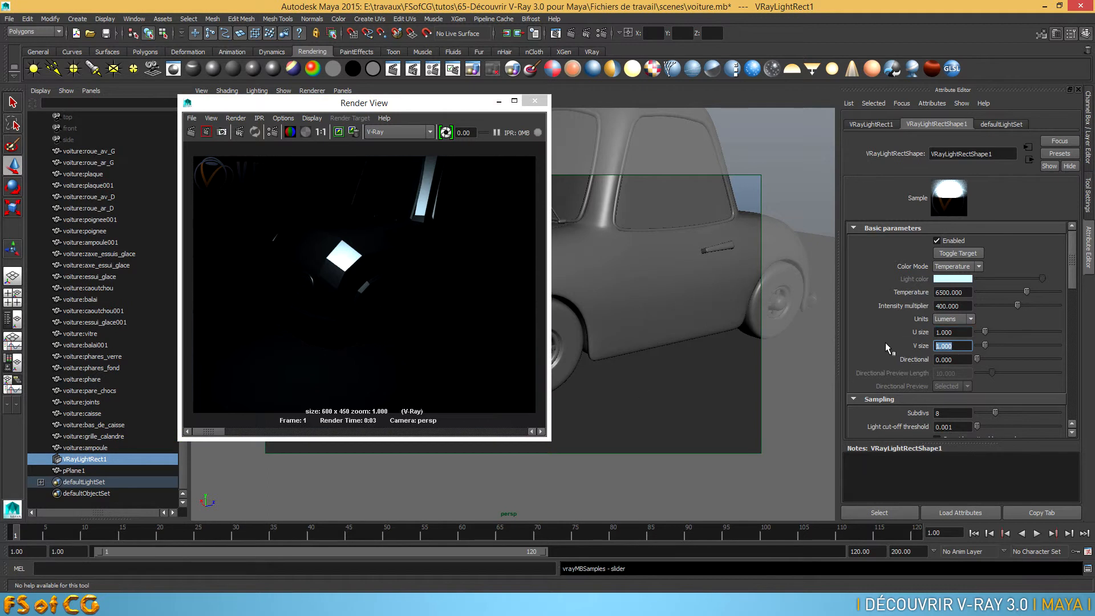
mouse_move(219, 437)
mouse_down()
mouse_move(239, 438)
mouse_move(227, 433)
mouse_up()
click(230, 436)
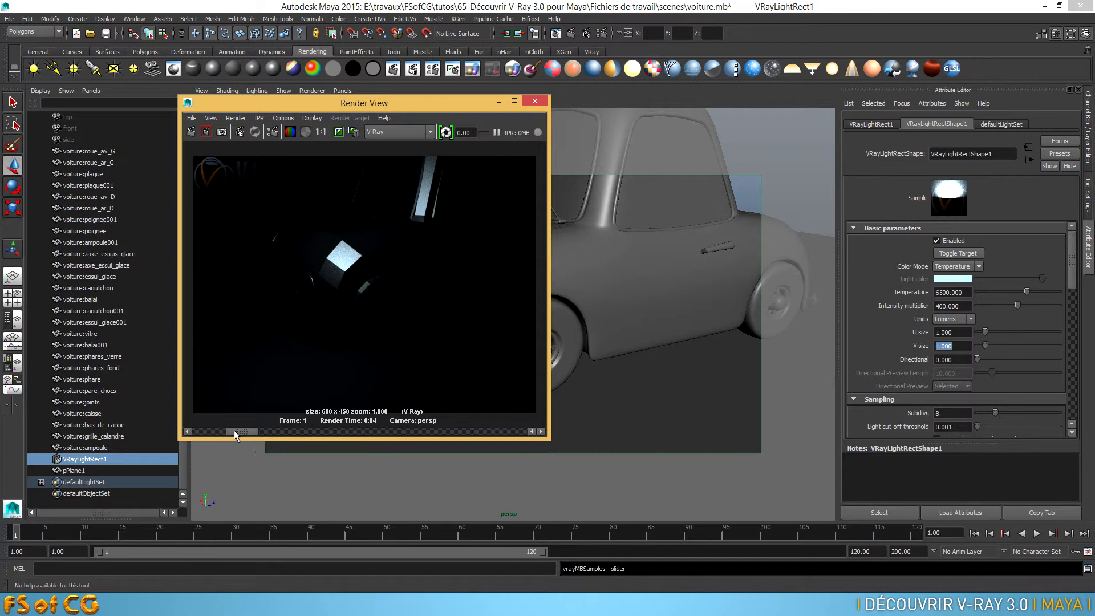
scroll(335, 354, up, 1)
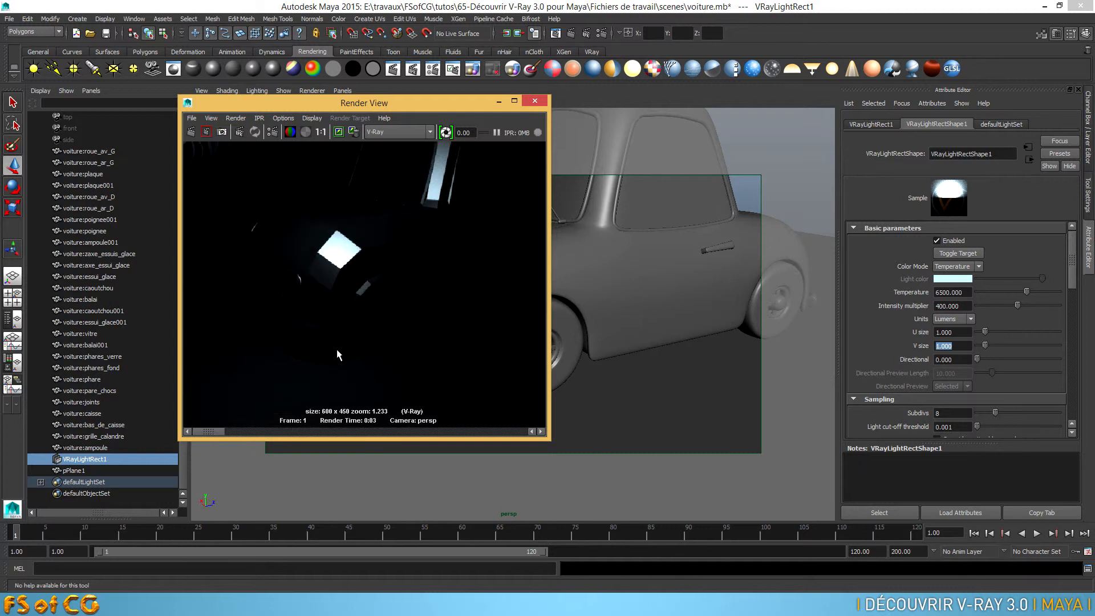
drag(212, 431, 241, 431)
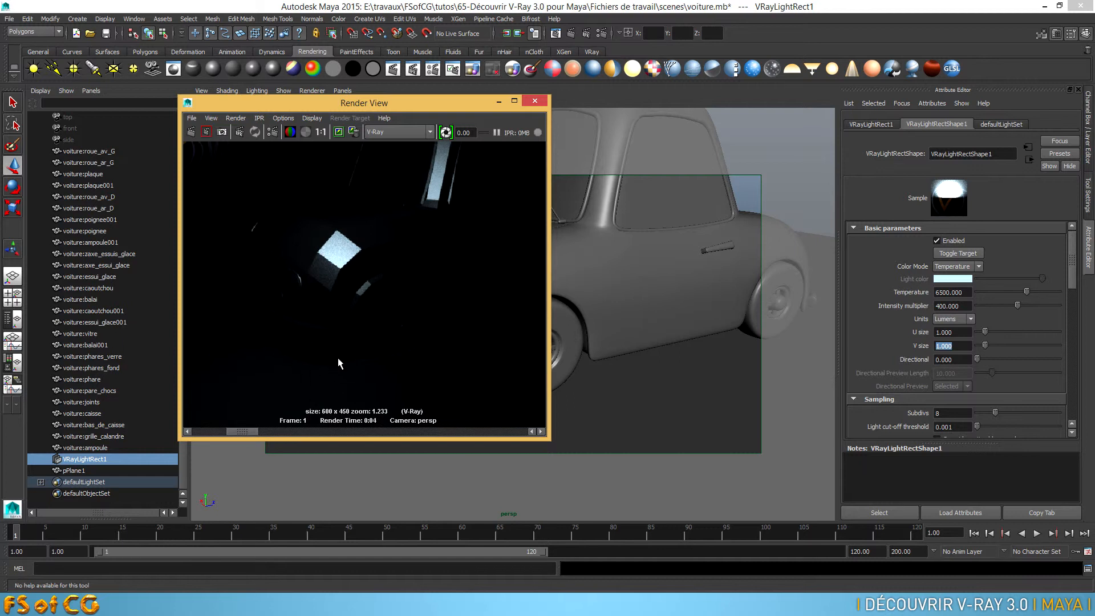
drag(249, 431, 197, 432)
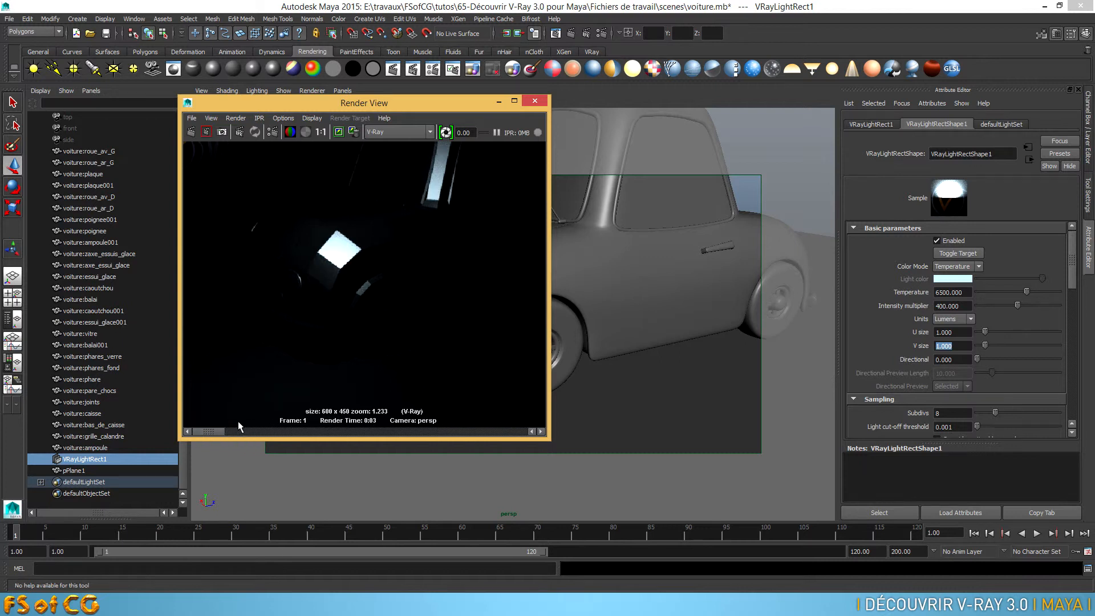
click(938, 332)
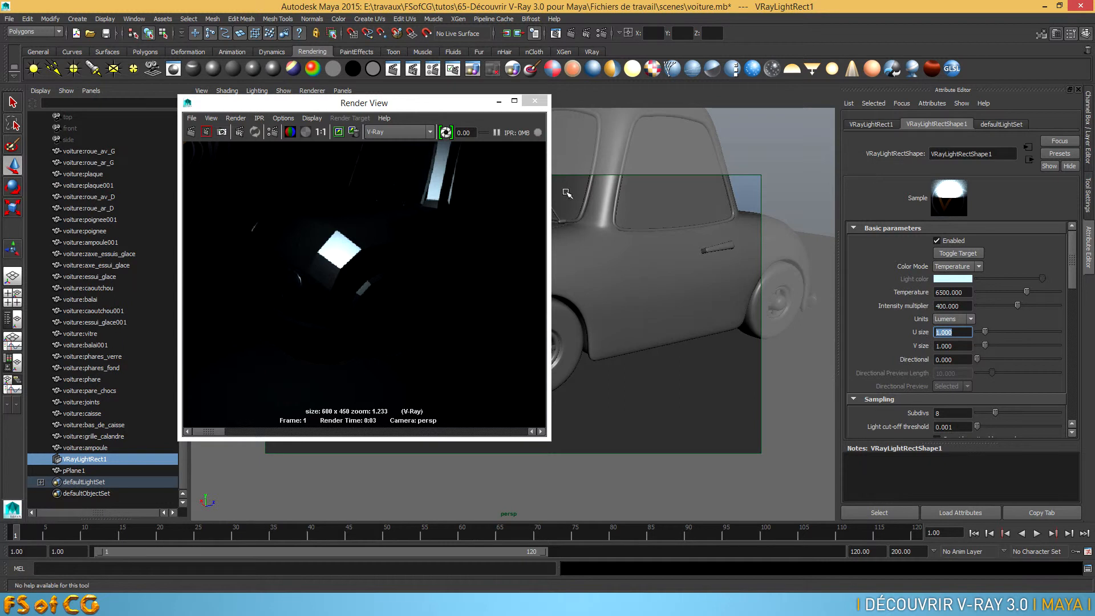
Reframe the perspective view on the whole car, set VRayLightRect1's intensity multiplier to 5000, and render
click(534, 101)
scroll(462, 370, down, 5)
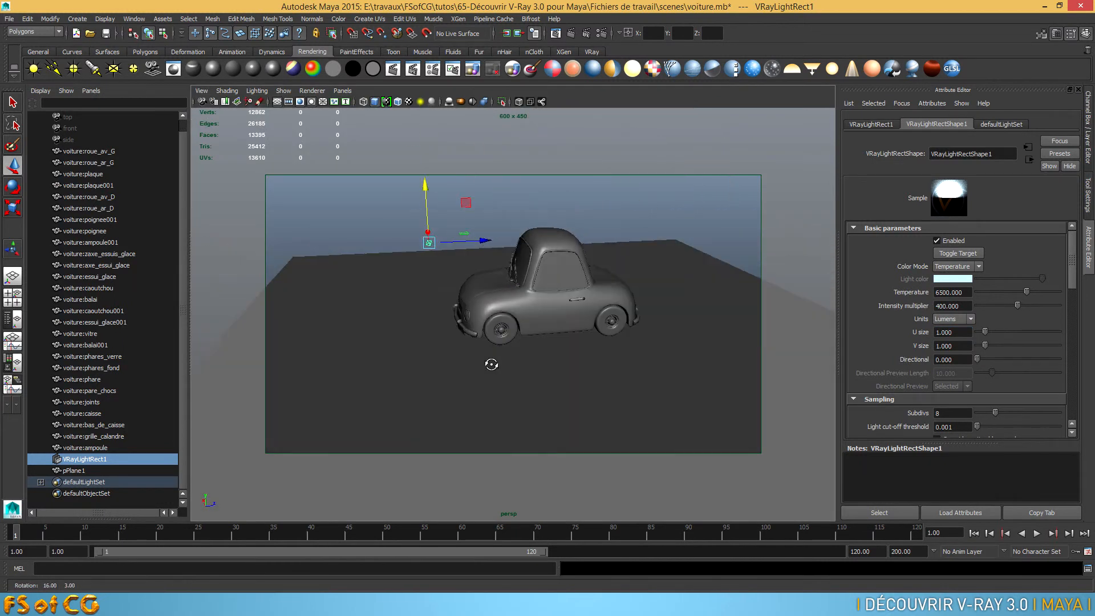
alt+right_drag(486, 367, 582, 372)
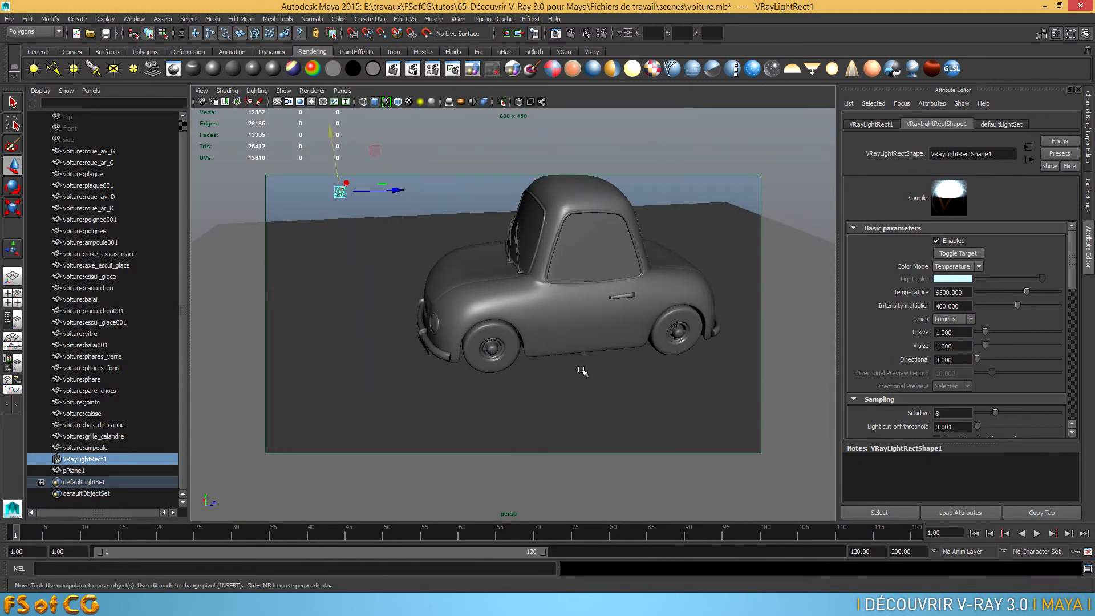
click(952, 306)
text(5000)
key(Return)
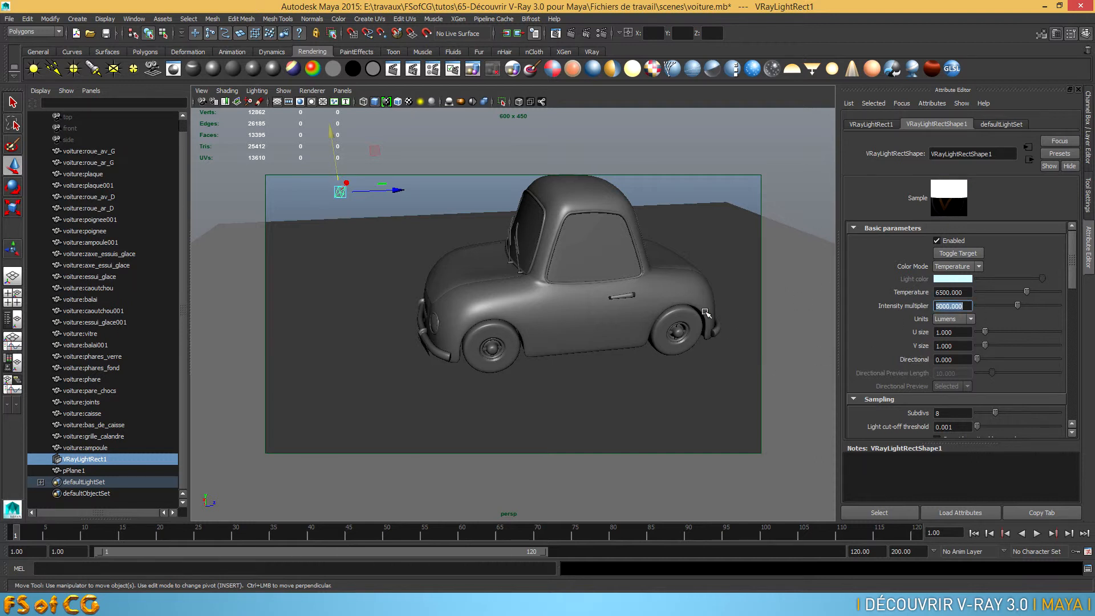
click(571, 33)
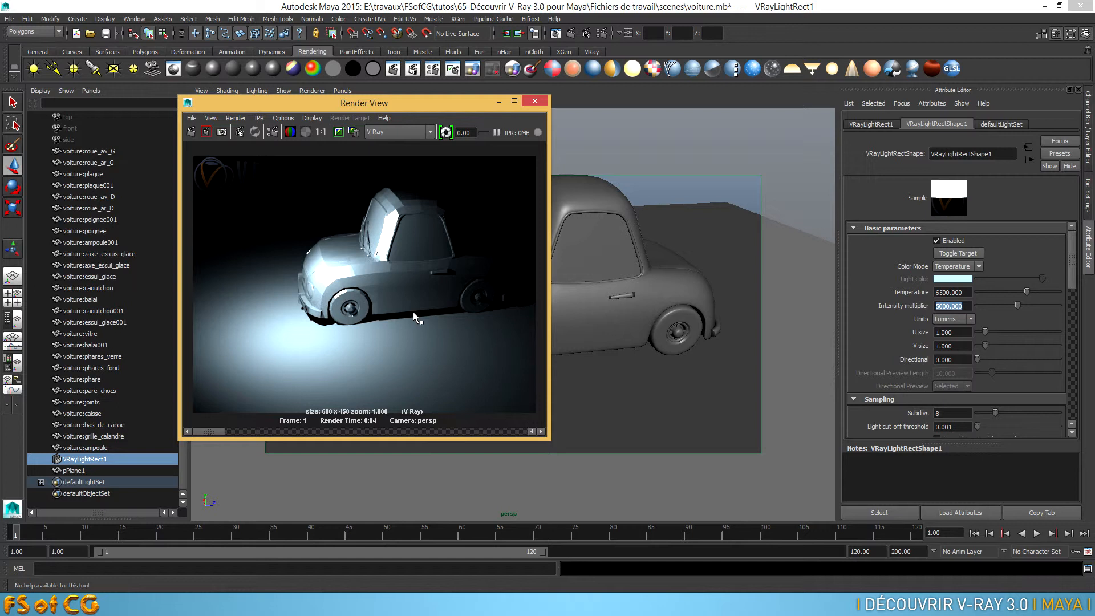
Frame the car closer from a front three-quarter angle and render that view
click(535, 101)
alt+drag(497, 303, 526, 306)
alt+right_drag(525, 306, 572, 306)
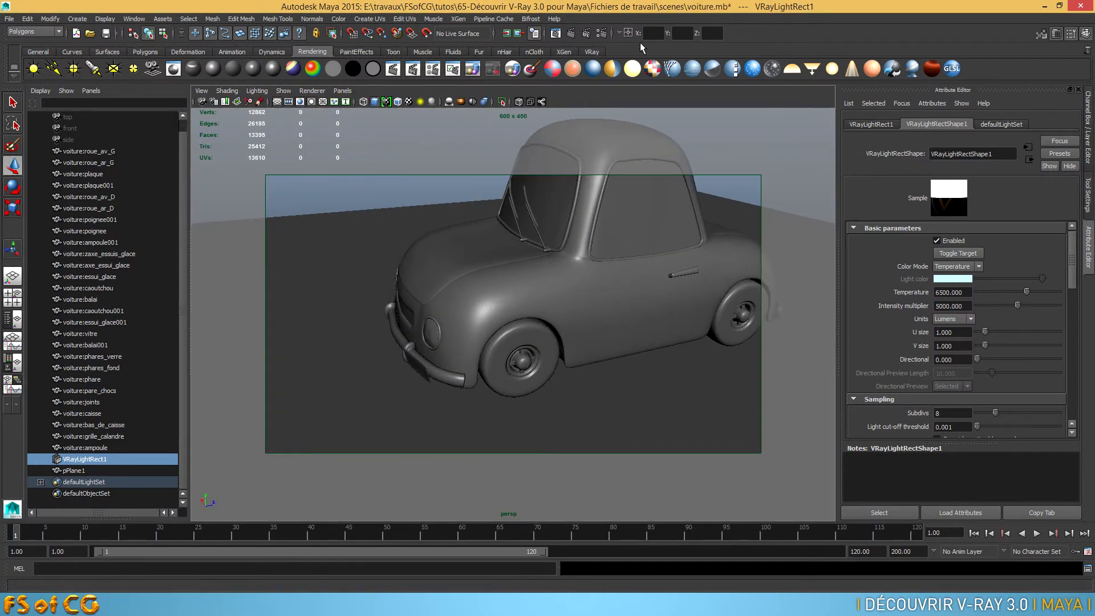
click(570, 33)
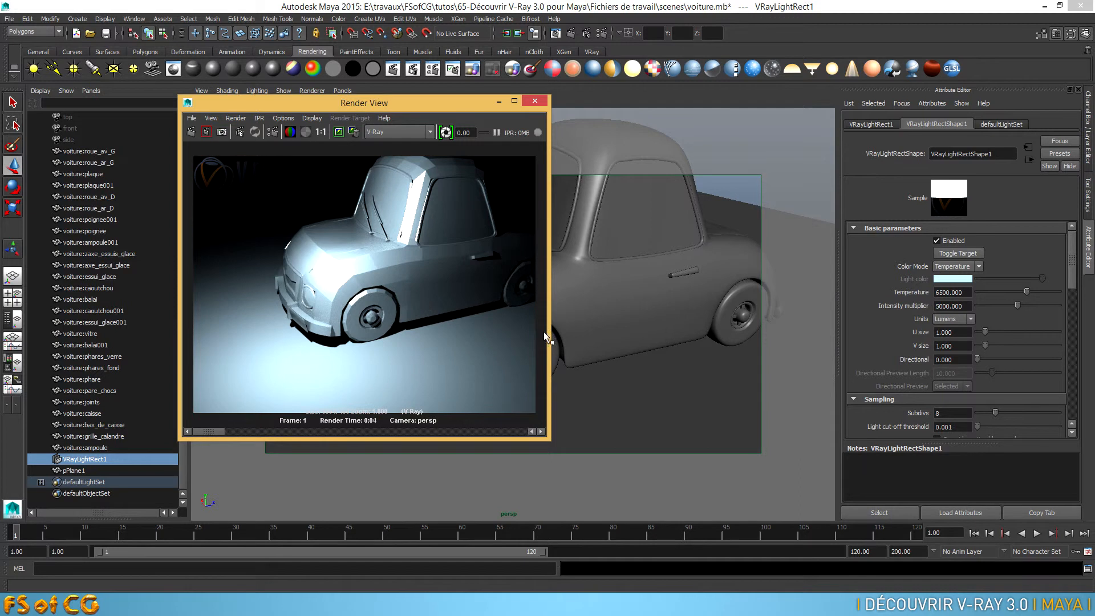
Set VRayLightRect1's U size and V size to 20, keep the existing image, and render again to inspect the shadows
drag(958, 336, 915, 329)
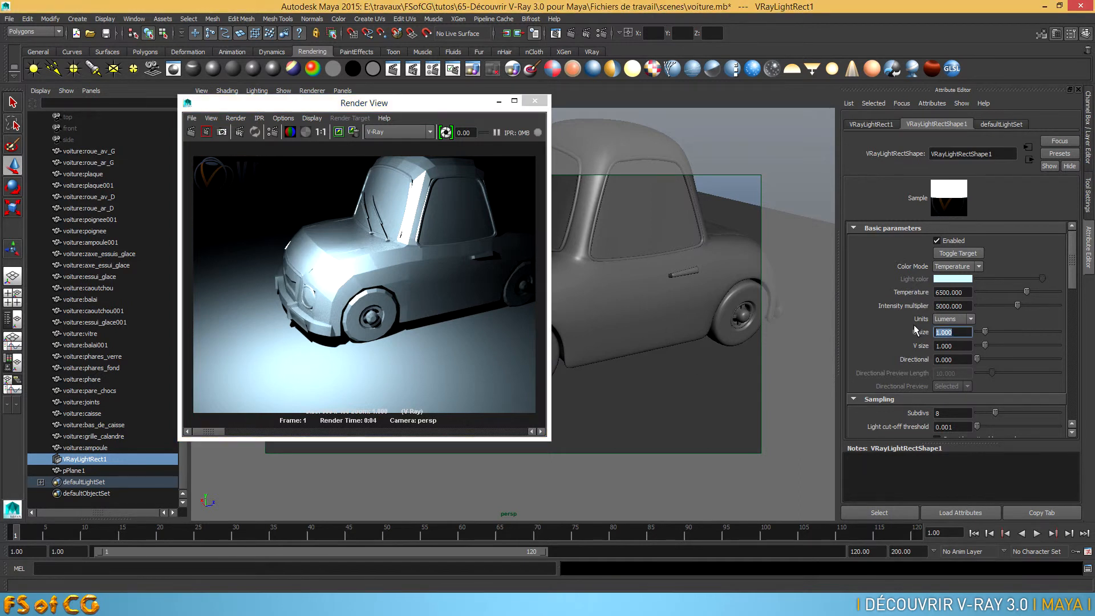
text(20)
key(Tab)
text(20)
key(Return)
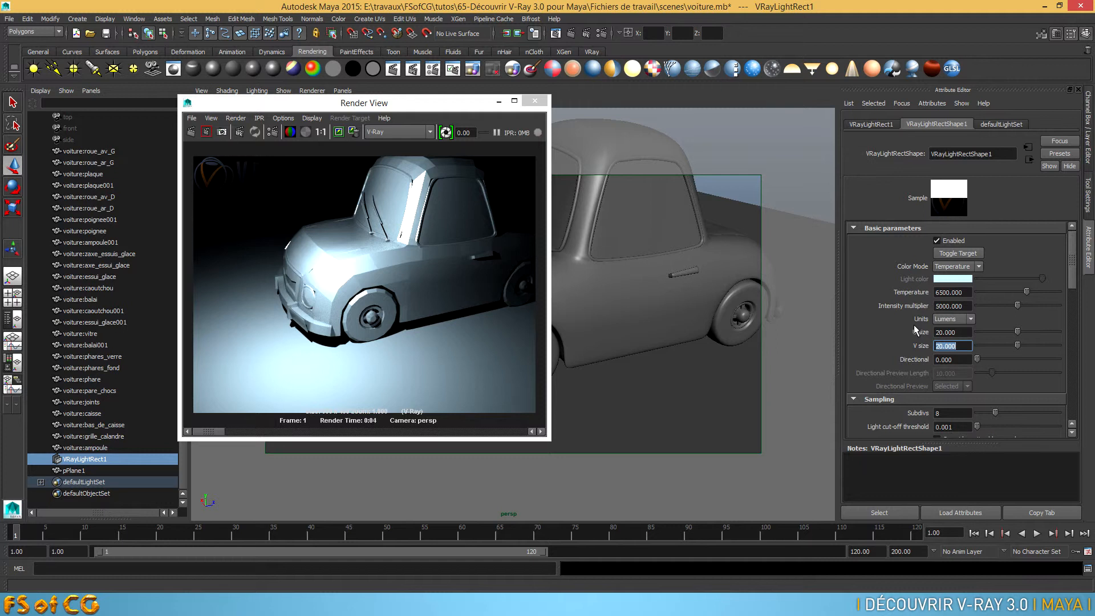
click(339, 132)
click(191, 132)
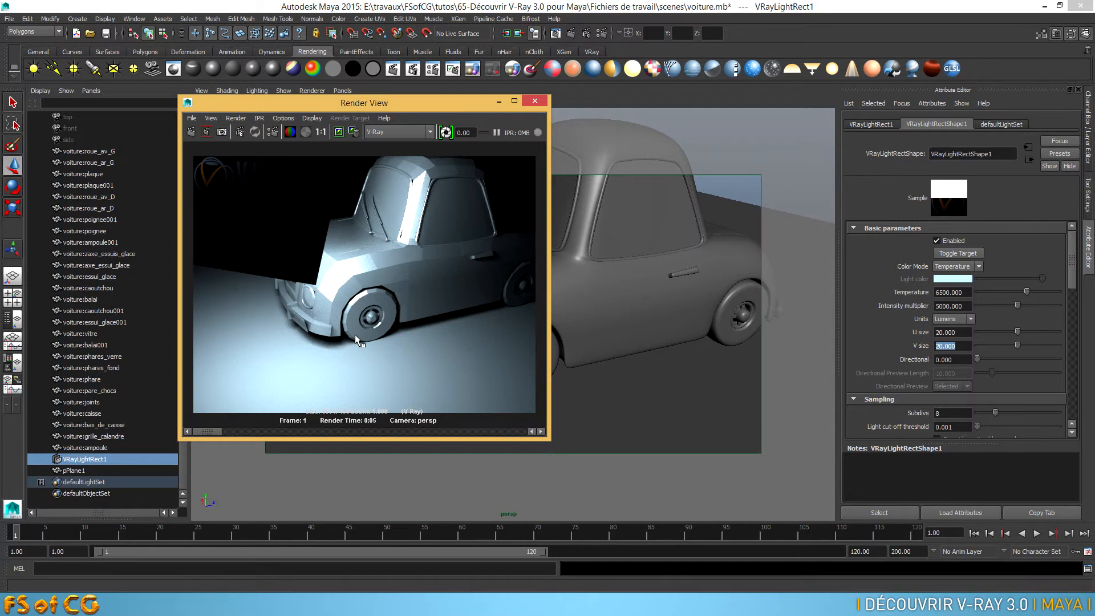
scroll(355, 335, up, 1)
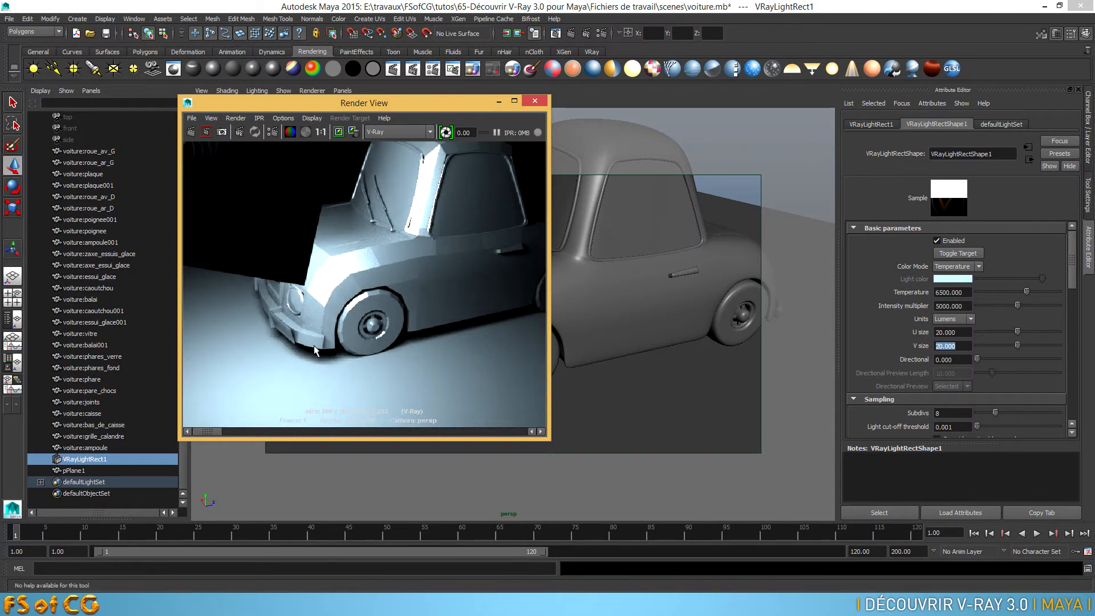
scroll(316, 344, down, 1)
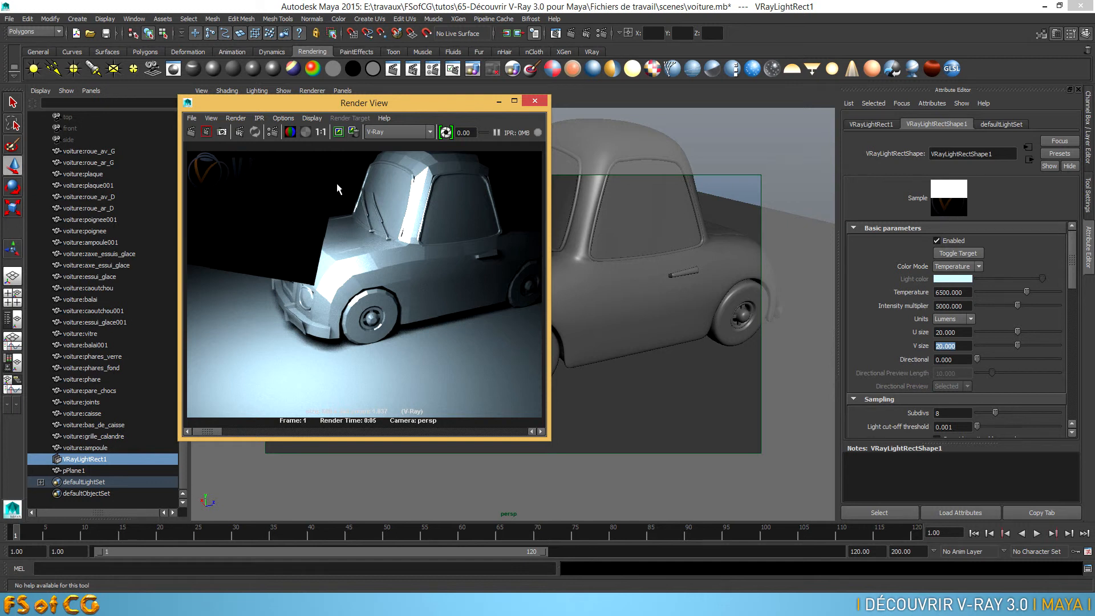
Orbit the perspective camera behind the car so the rectangle light is in frame, and render that view
click(535, 101)
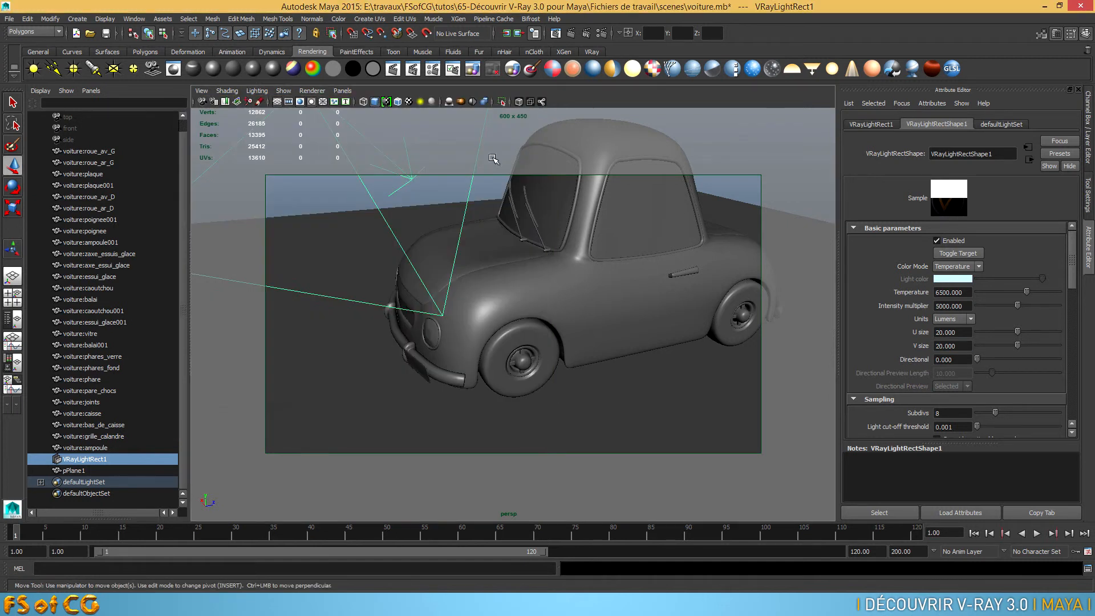
alt+right_drag(590, 309, 472, 305)
alt+drag(472, 305, 441, 304)
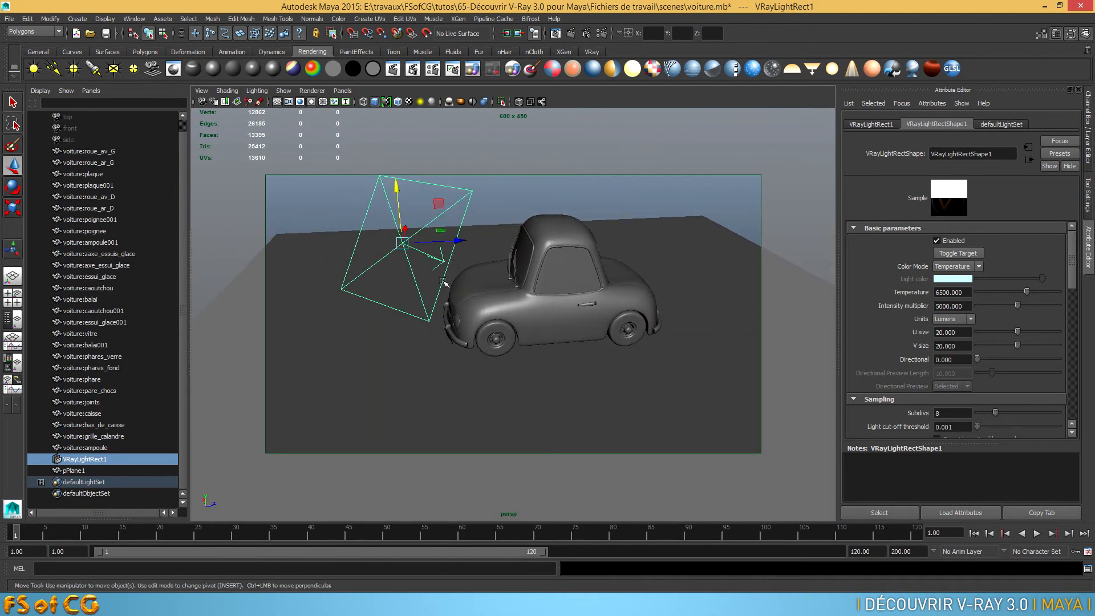
alt+drag(447, 263, 410, 310)
alt+right_drag(410, 311, 447, 307)
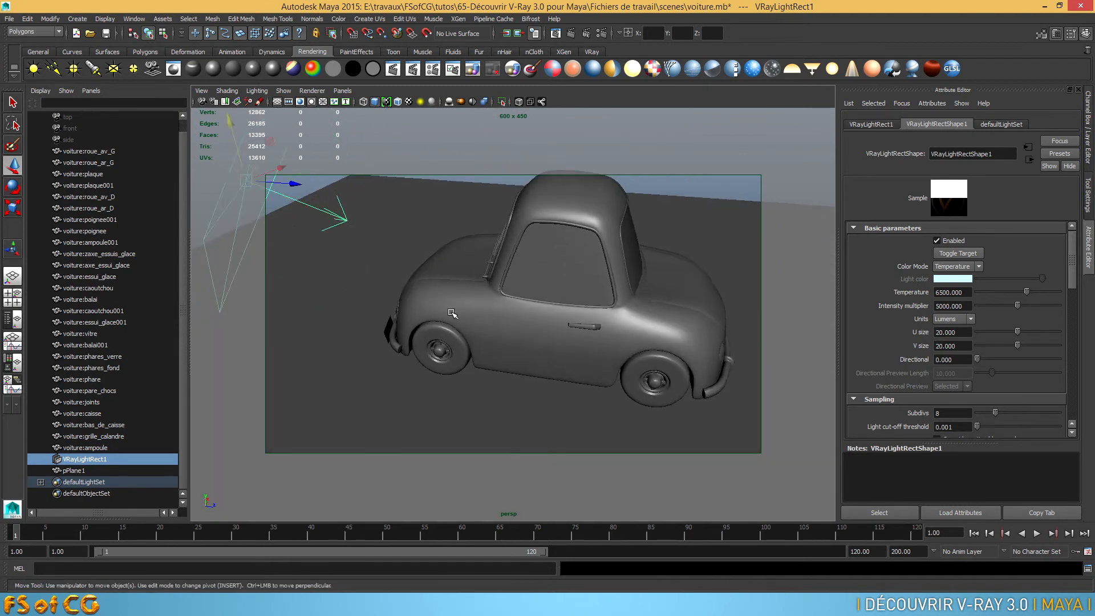
alt+middle_drag(447, 308, 540, 344)
alt+drag(540, 344, 471, 331)
alt+drag(571, 296, 625, 284)
click(571, 34)
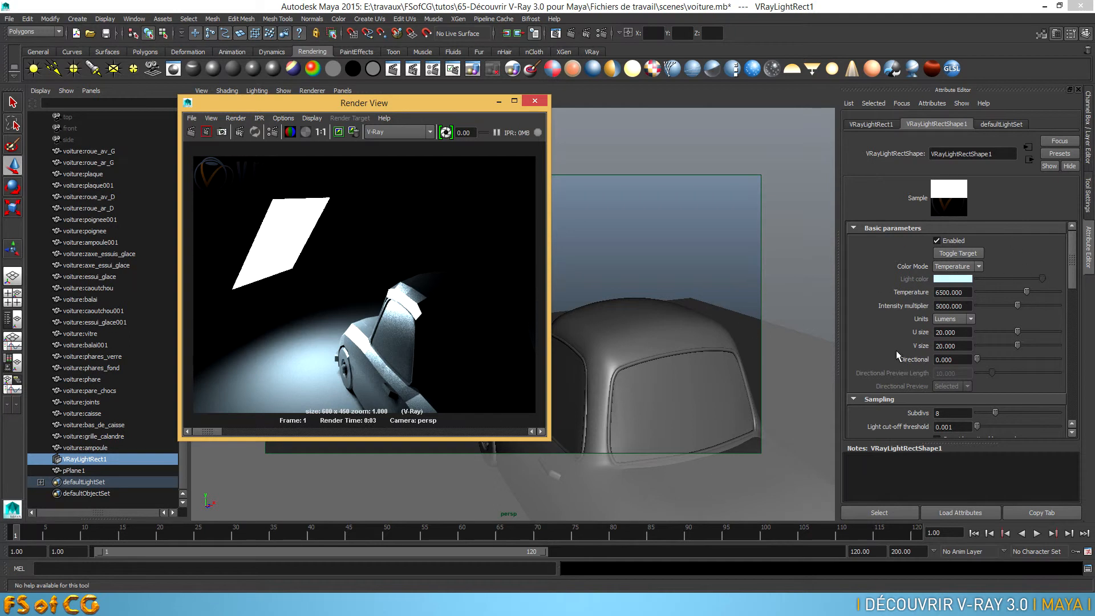
double_click(961, 333)
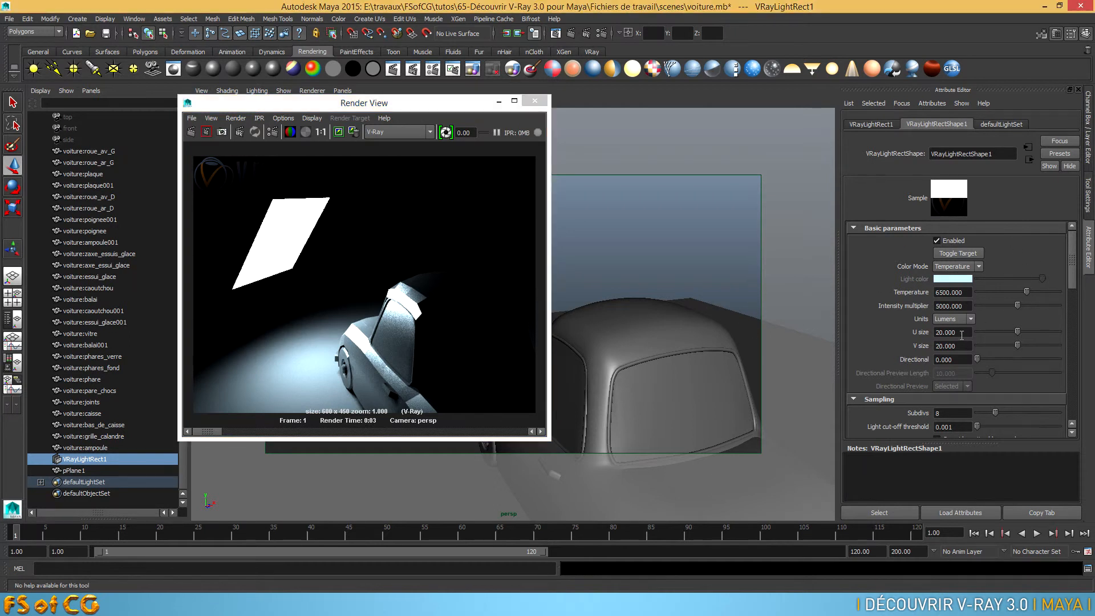
double_click(966, 345)
Set the rectangle light's Directional value to 0.462 and render the whole scene from farther away
click(544, 102)
alt+drag(520, 282, 549, 297)
drag(983, 357, 1015, 352)
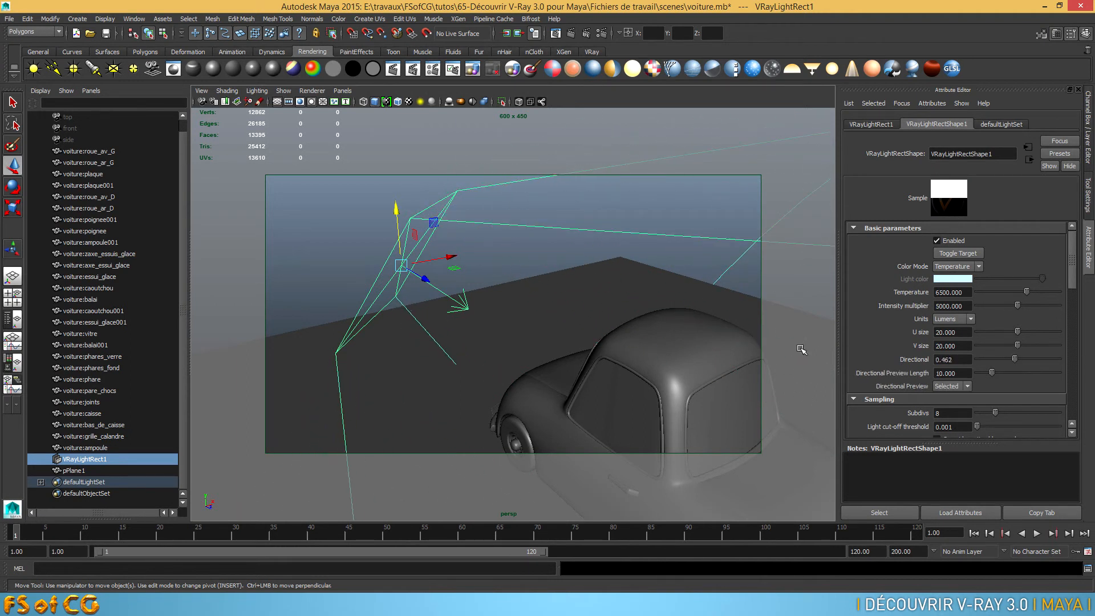
alt+right_drag(496, 326, 307, 322)
alt+drag(307, 323, 610, 346)
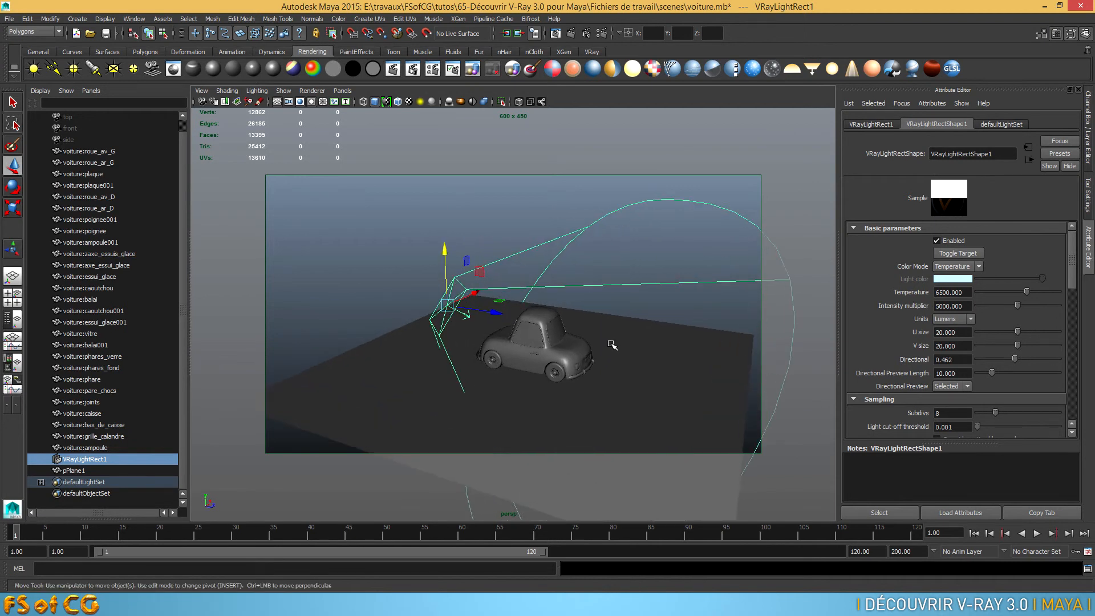
click(569, 33)
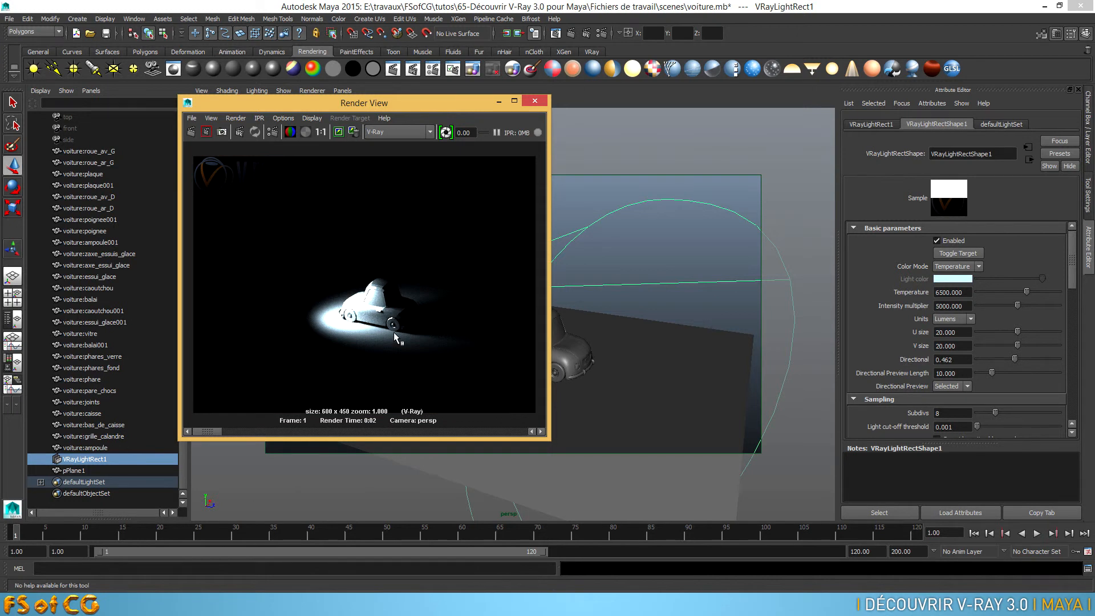
Reset the rectangle light's Directional value to 0 and render the same view for comparison
click(533, 101)
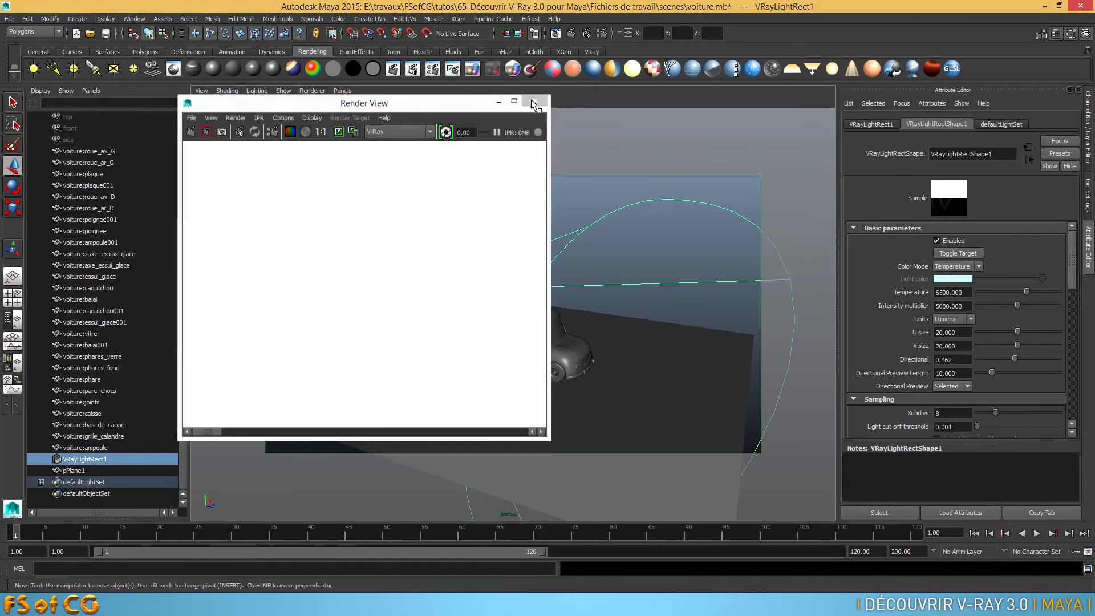
drag(1010, 361, 929, 354)
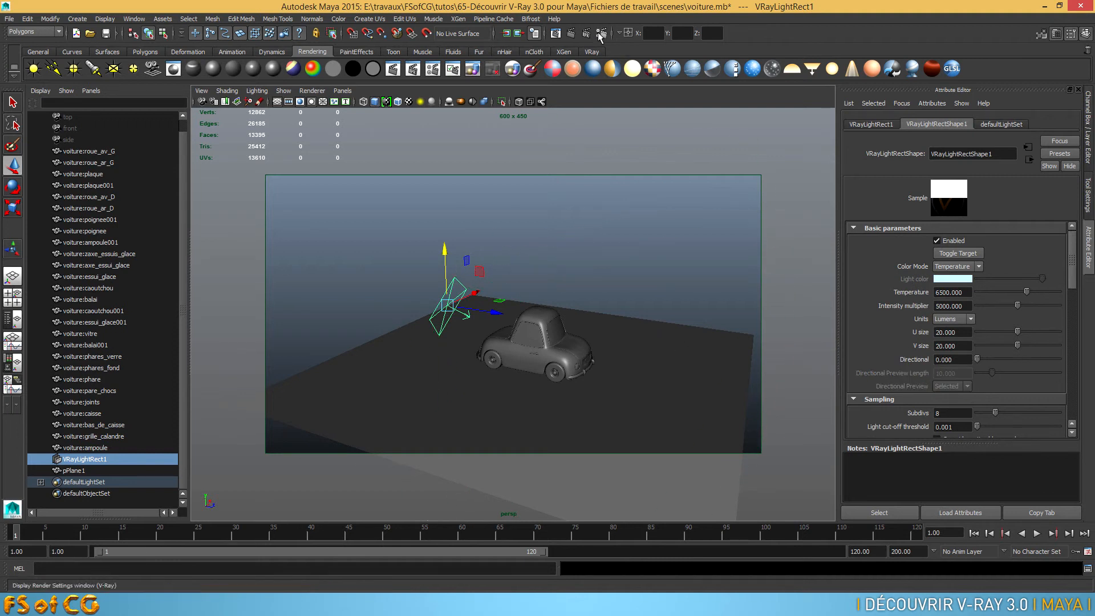
click(571, 33)
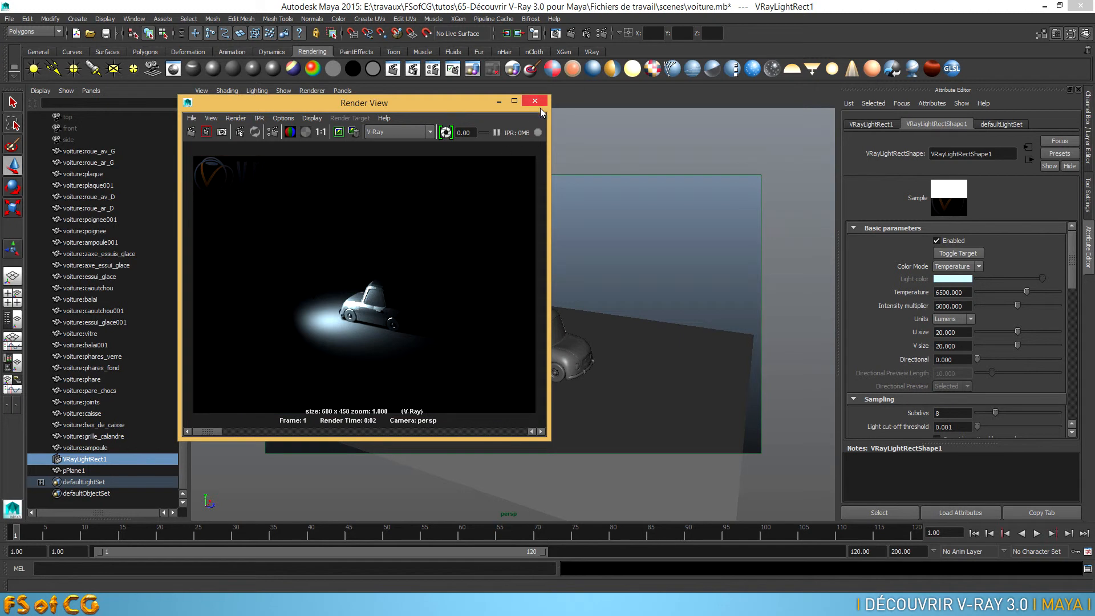
Set the light's Directional to 0.538 and Directional Preview Length to 2.713, and render the car from a rear three-quarter view
click(977, 361)
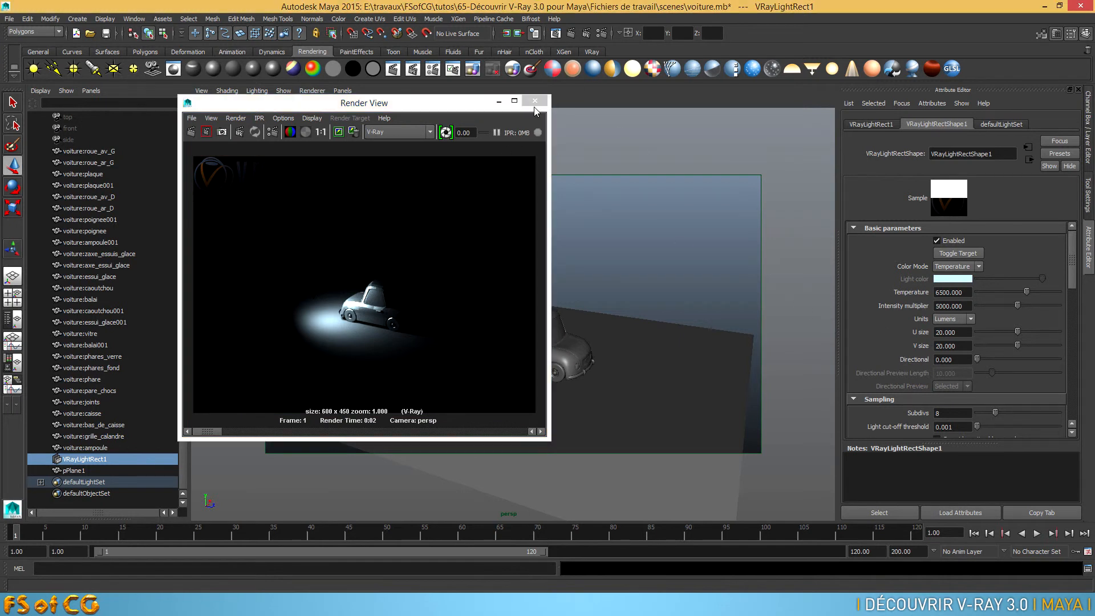
drag(979, 358, 1020, 358)
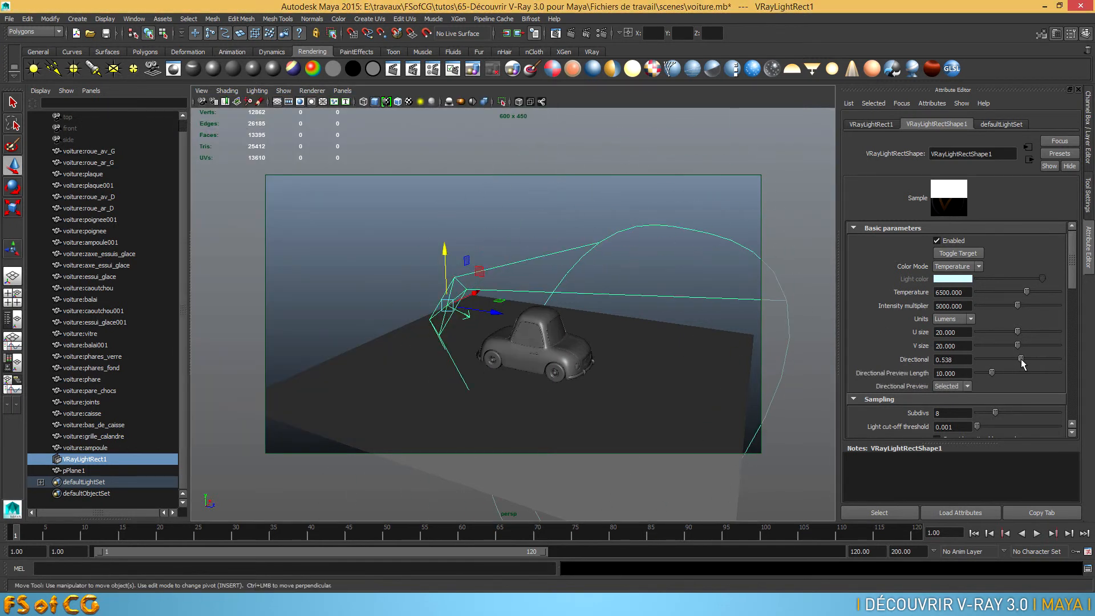
alt+drag(519, 395, 600, 350)
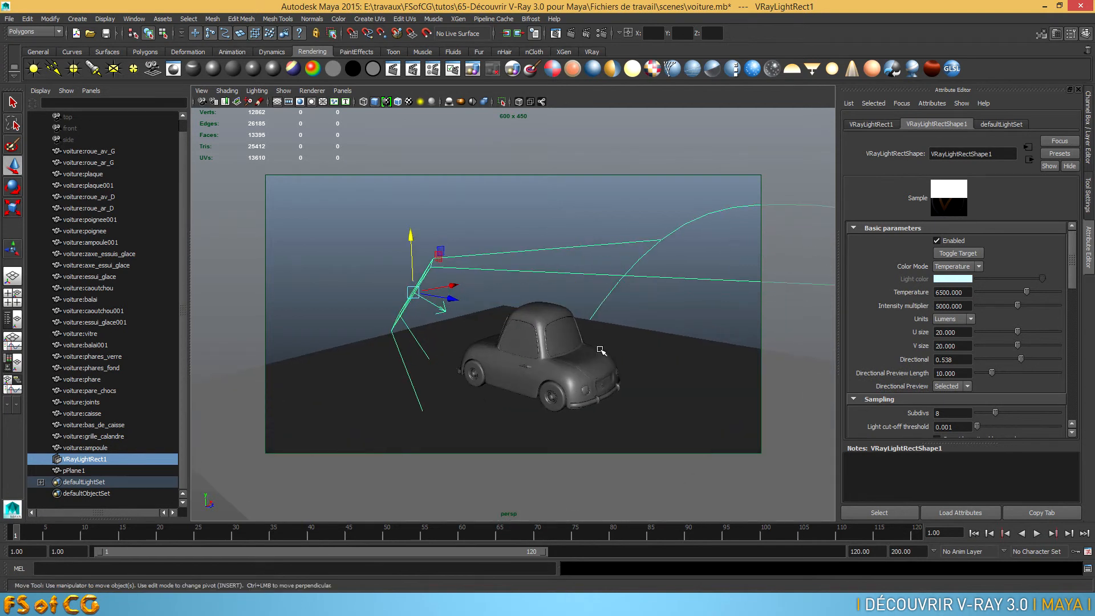
mouse_move(992, 373)
mouse_down()
mouse_move(1004, 372)
mouse_move(967, 368)
mouse_move(979, 369)
mouse_up()
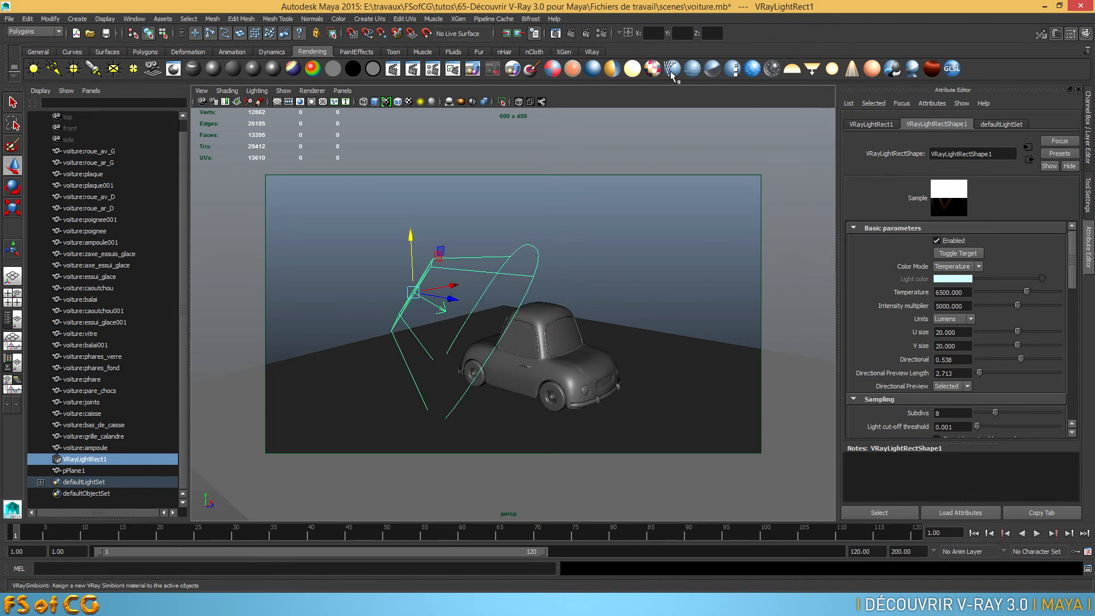
click(571, 33)
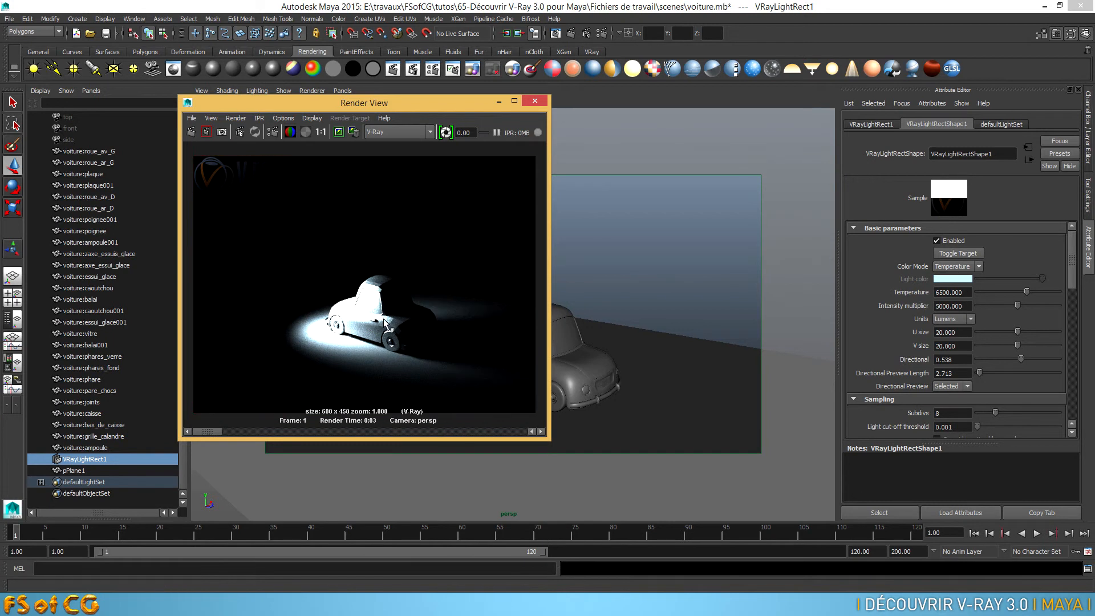
Set the rectangle light's Directional Preview Length to 1.000 with Directional Preview on Selected, and view the car render
click(966, 386)
click(965, 395)
click(534, 99)
mouse_move(988, 372)
mouse_down()
mouse_move(1080, 388)
mouse_move(974, 379)
mouse_up()
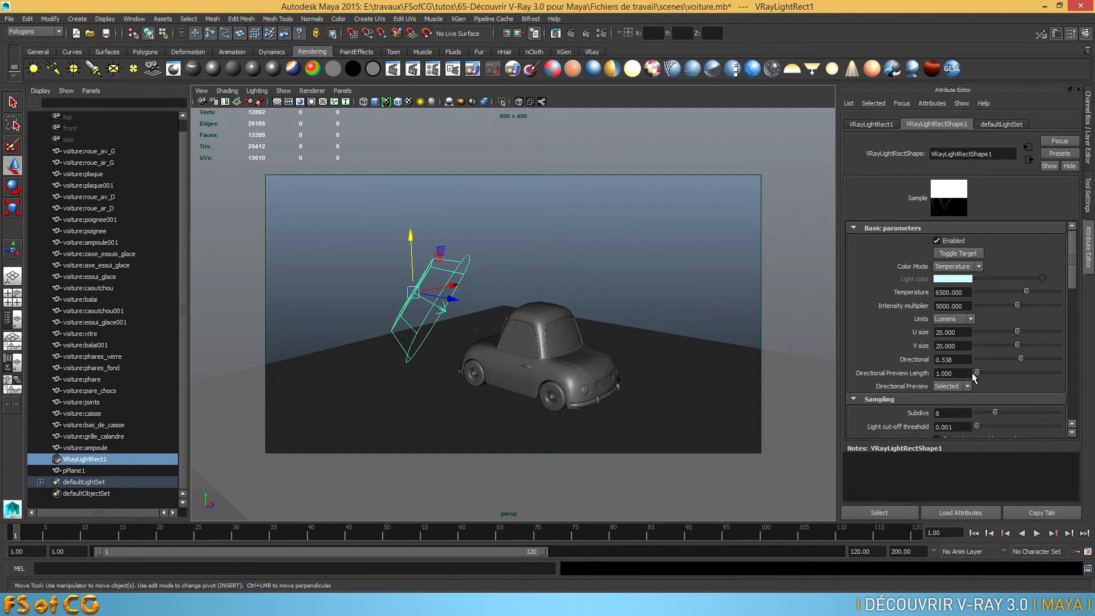
click(576, 32)
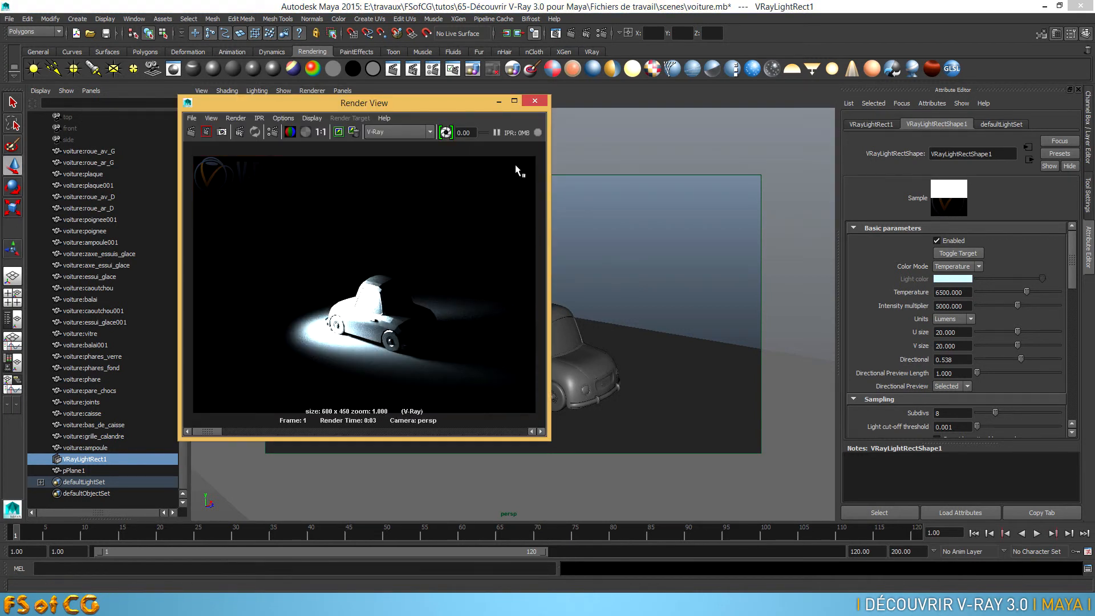
click(541, 101)
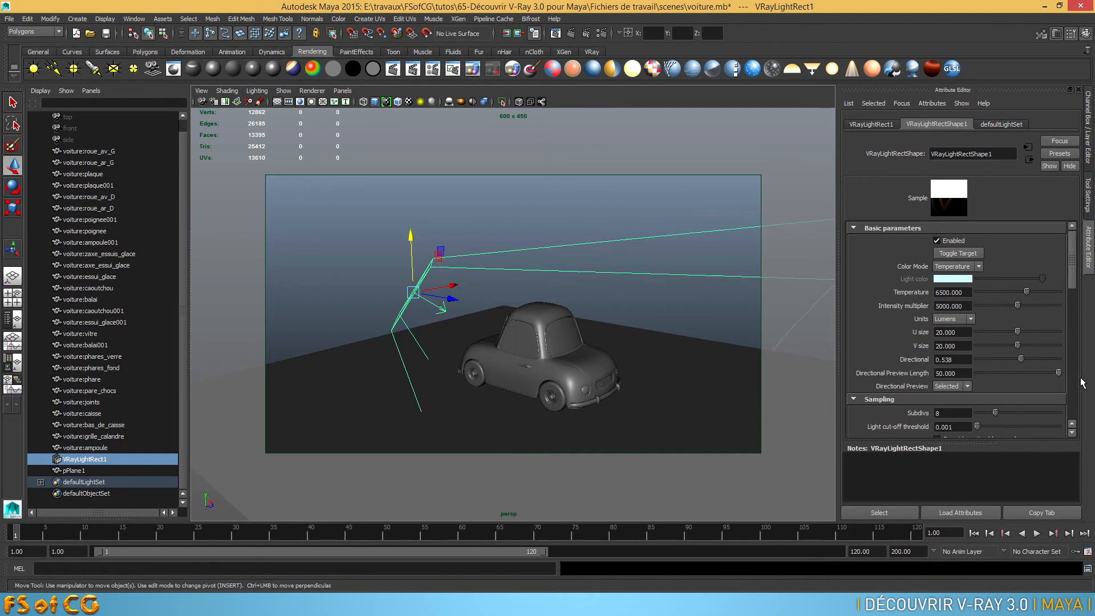
Set the Directional Preview Length to 8.196 and Directional Preview to Selected, and deselect the light to check its cone
drag(1008, 373, 988, 372)
click(968, 386)
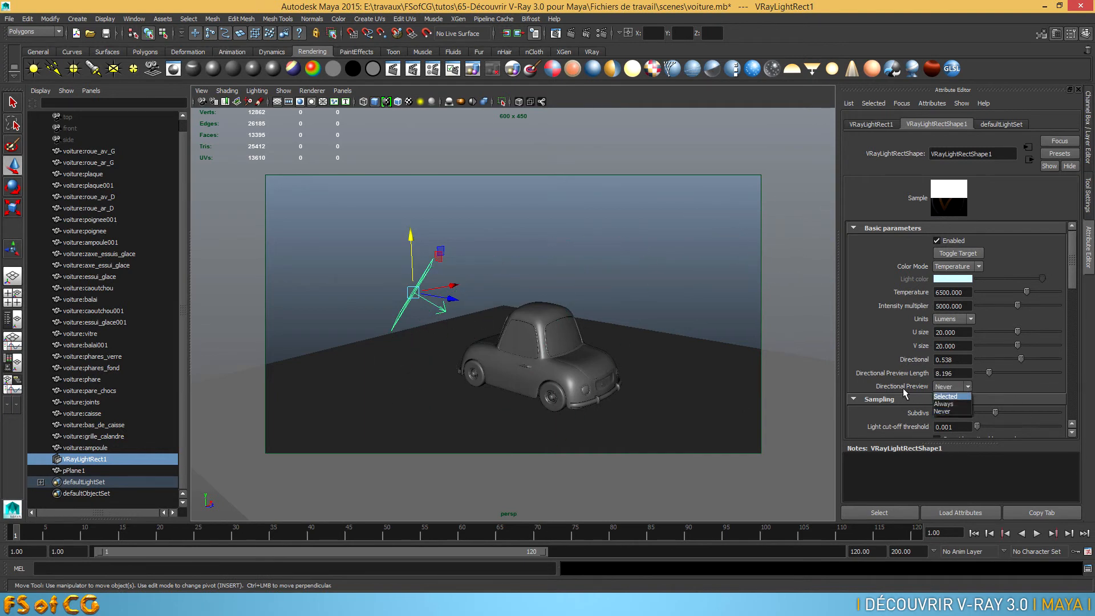
click(960, 396)
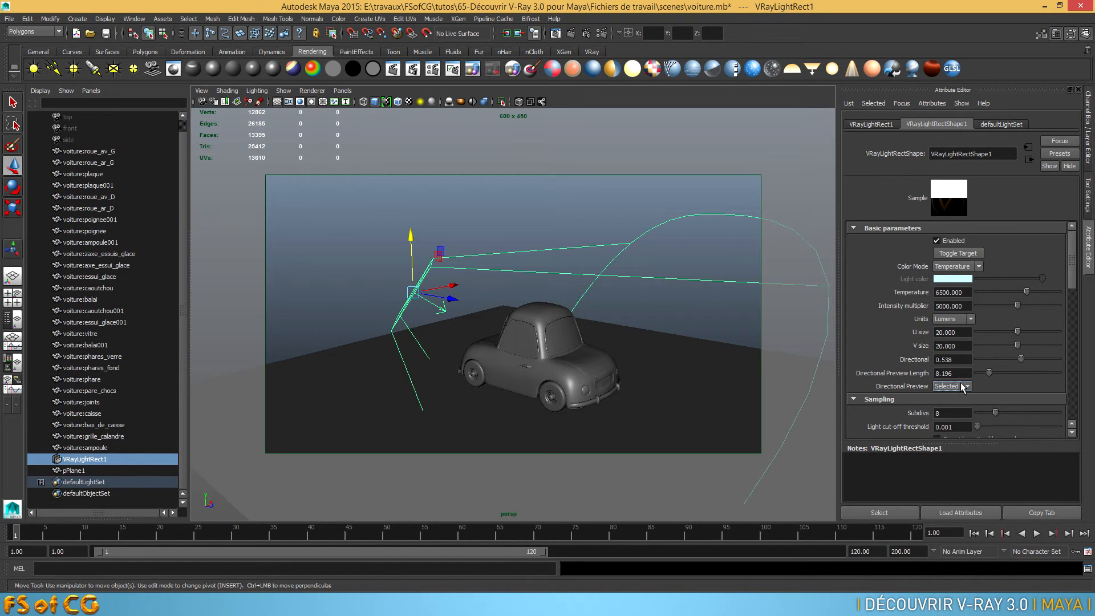
click(579, 200)
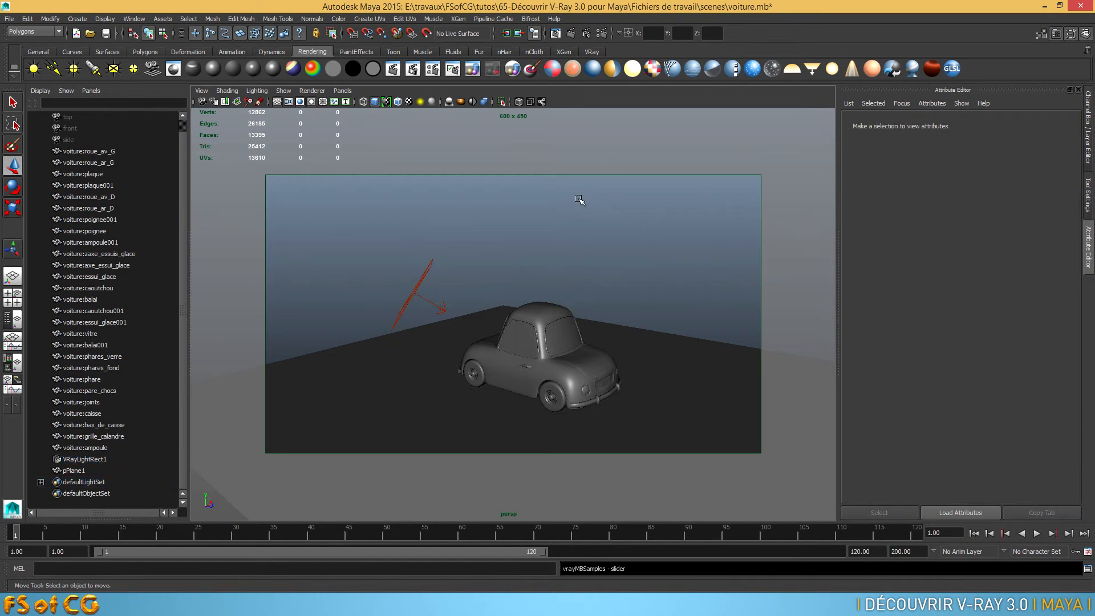
Try the Always and Never Directional Preview modes on the rectangle light, checking Always with the light deselected and selected
click(423, 279)
click(951, 386)
click(952, 402)
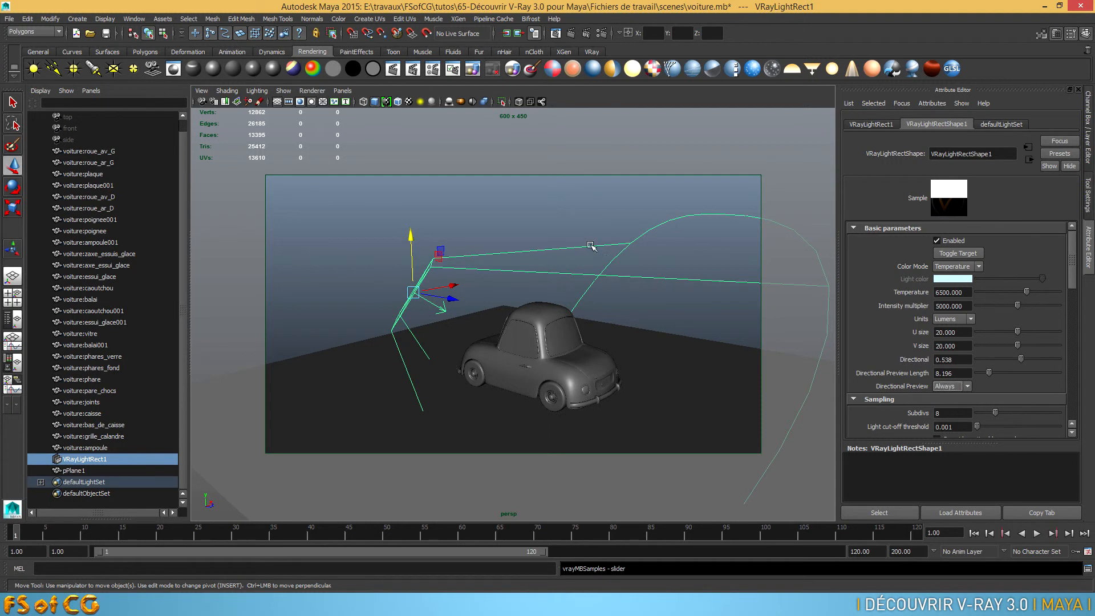
click(561, 222)
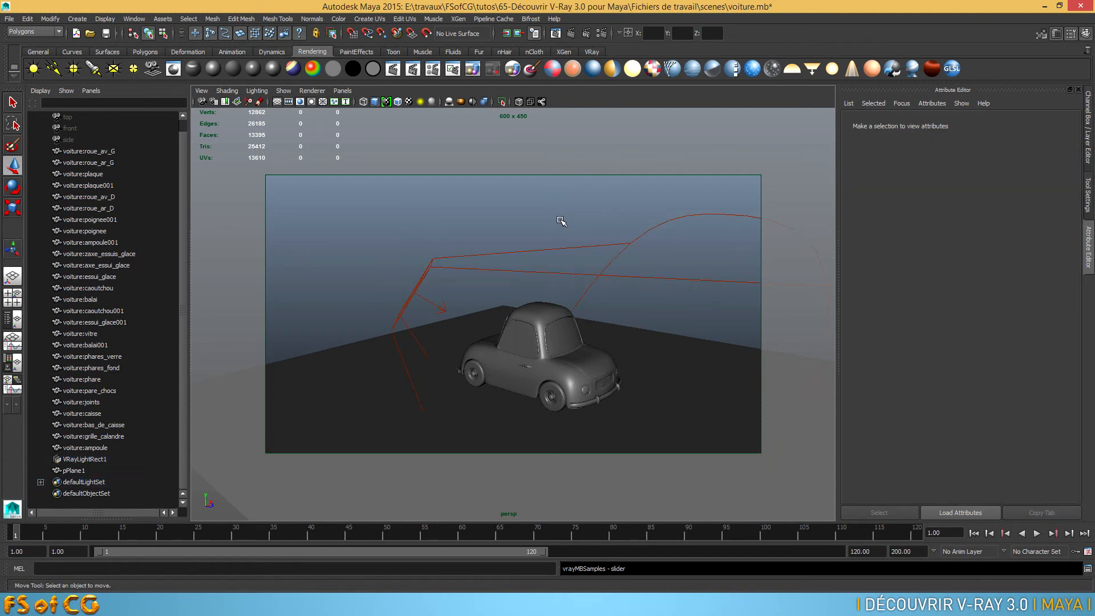
click(594, 246)
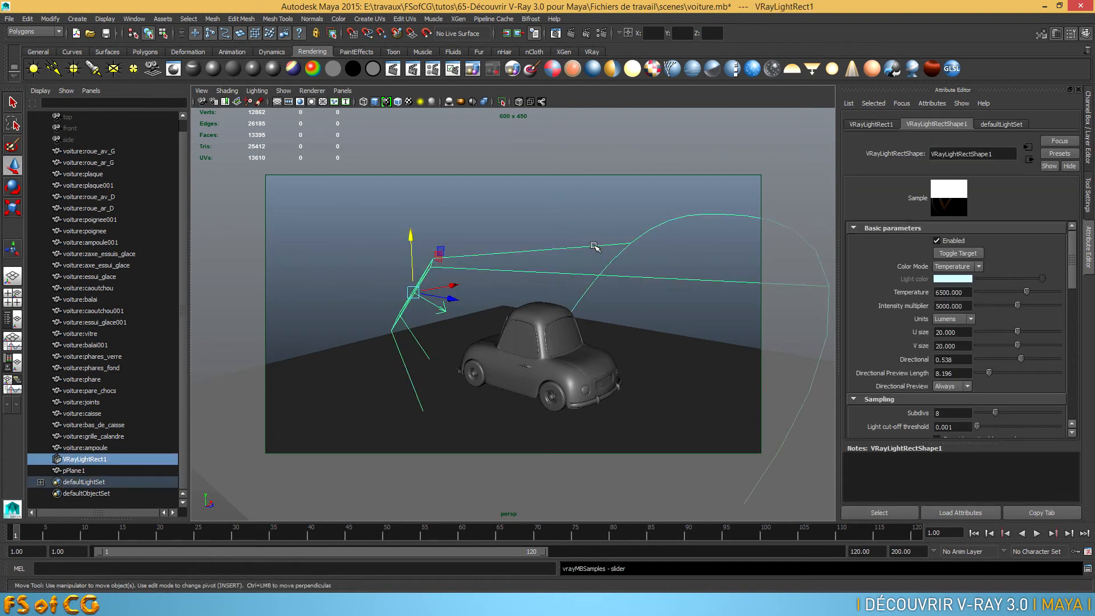
click(965, 411)
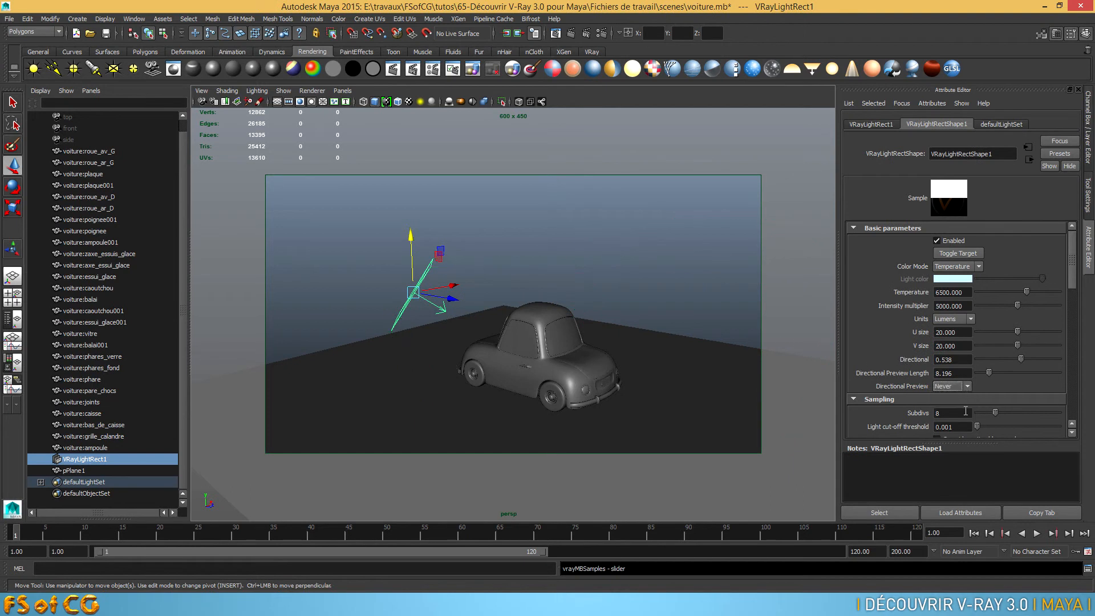
Set the light's Directional Preview to Selected and its Directional value to 0
click(960, 385)
click(956, 393)
drag(1021, 358, 959, 358)
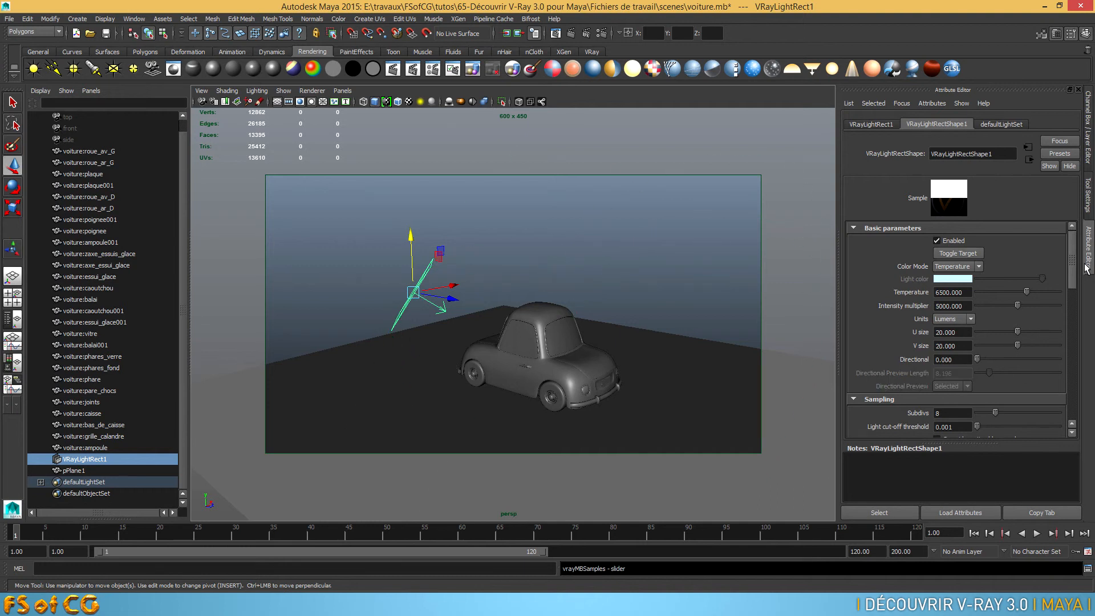
Set the rectangle light's sampling Subdivs to 1 and render the car from closer up
scroll(1041, 316, down, 4)
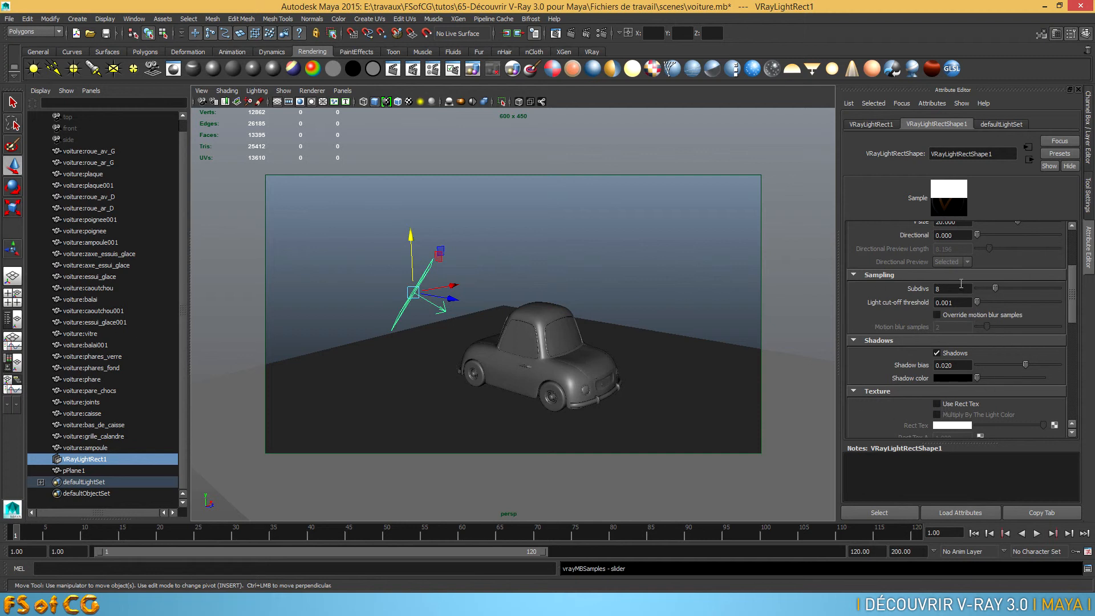
drag(947, 288, 923, 290)
alt+right_drag(482, 349, 615, 352)
alt+middle_drag(627, 330, 637, 275)
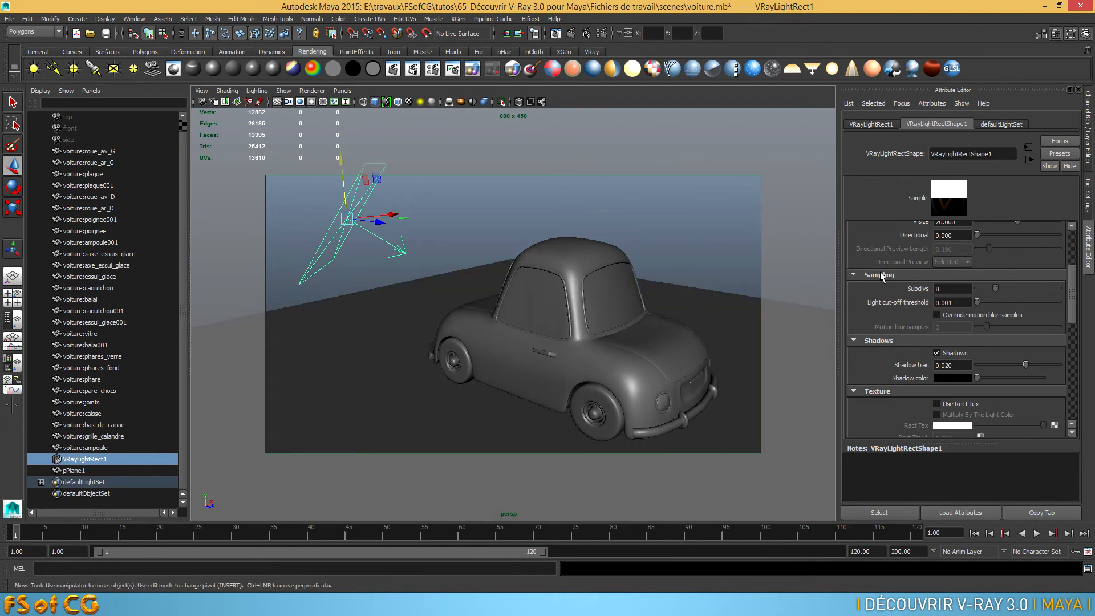
click(943, 288)
text(1)
key(Return)
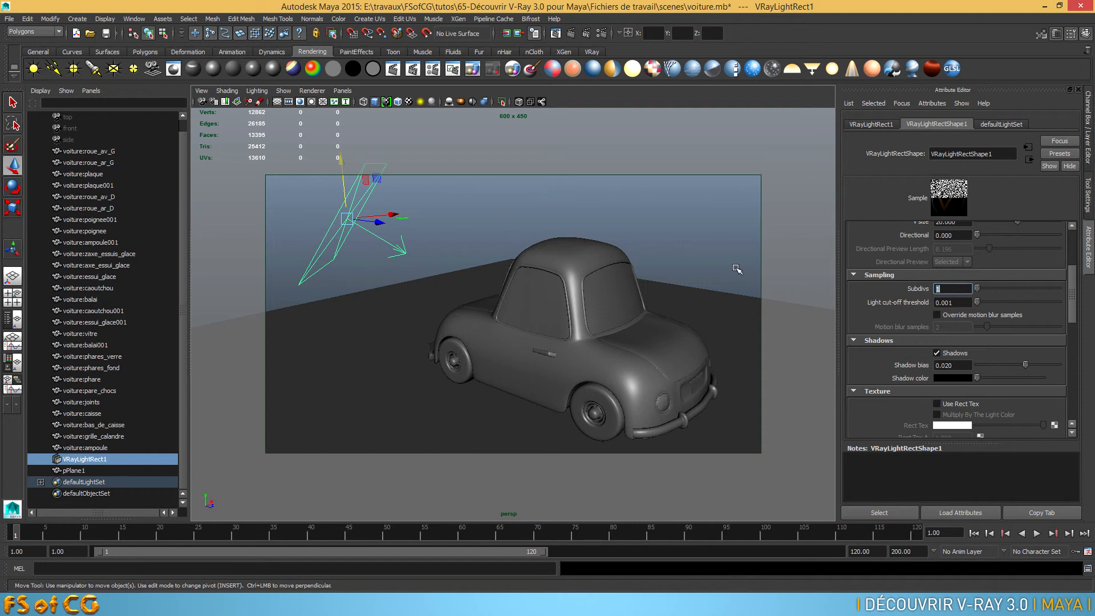
alt+right_drag(618, 347, 704, 293)
click(571, 32)
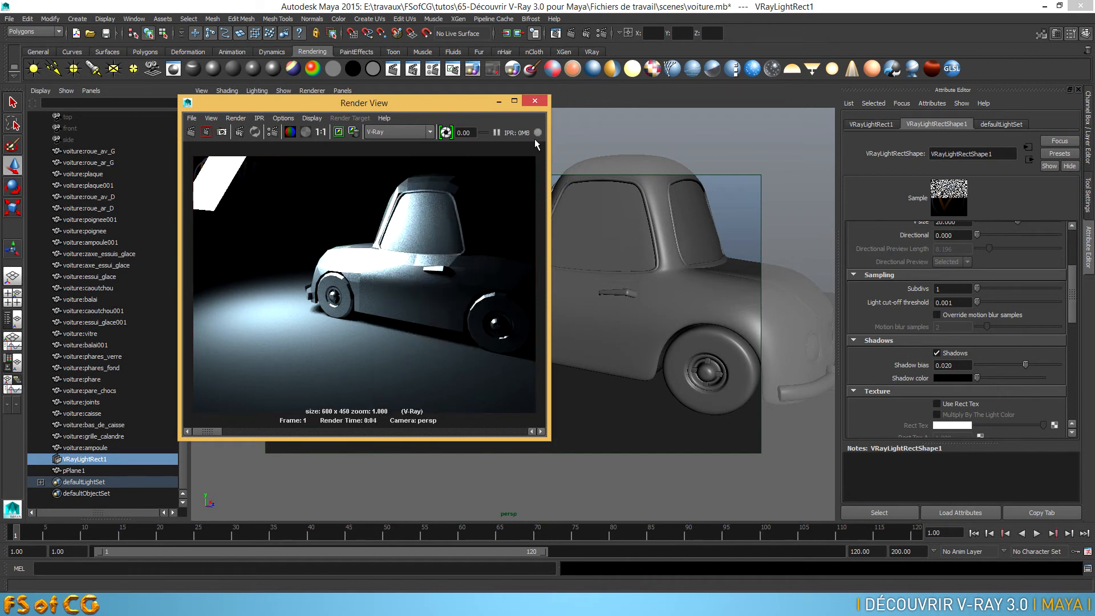
Render a close-up of the car's rear wheel and its shadow using the same sampling settings
click(534, 101)
alt+right_drag(530, 306, 679, 291)
click(571, 32)
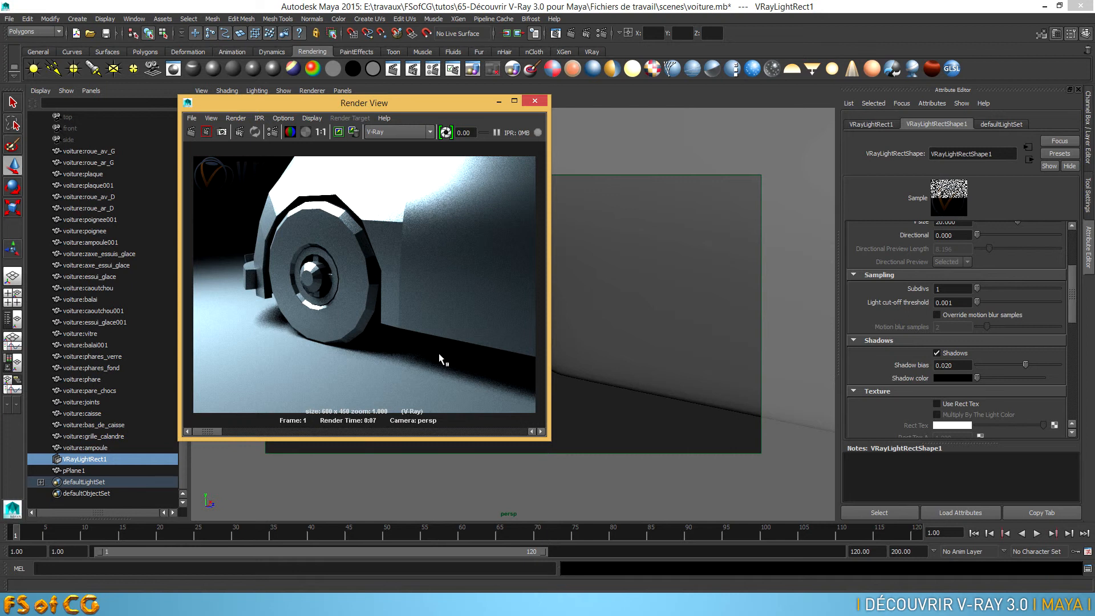
Raise the light's Subdivs to 16, keep the current wheel image for comparison, and render the close-up again
click(946, 288)
click(946, 287)
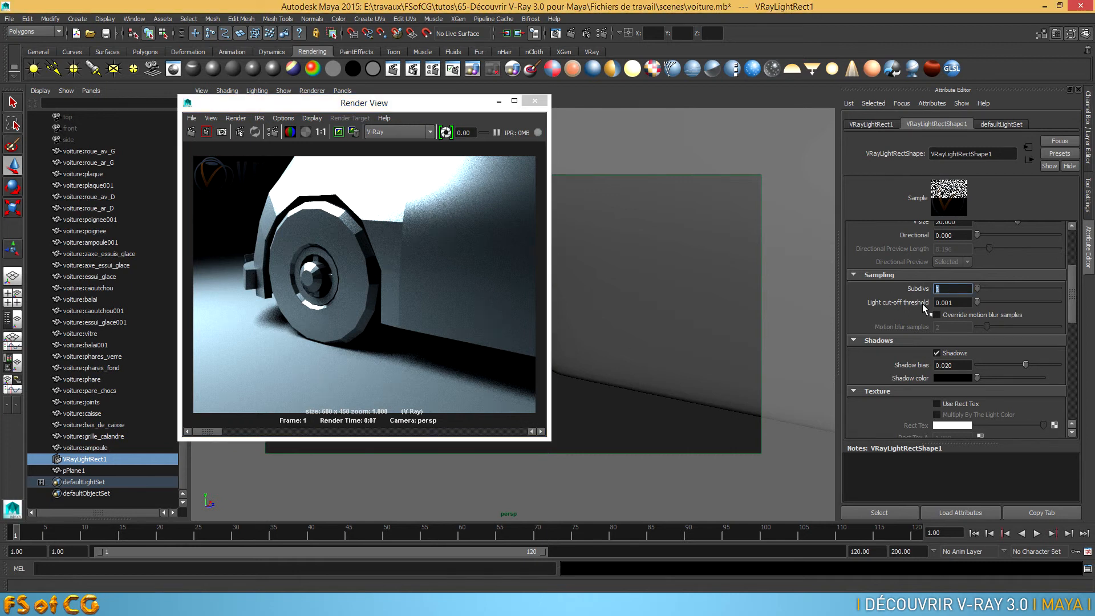
key(Return)
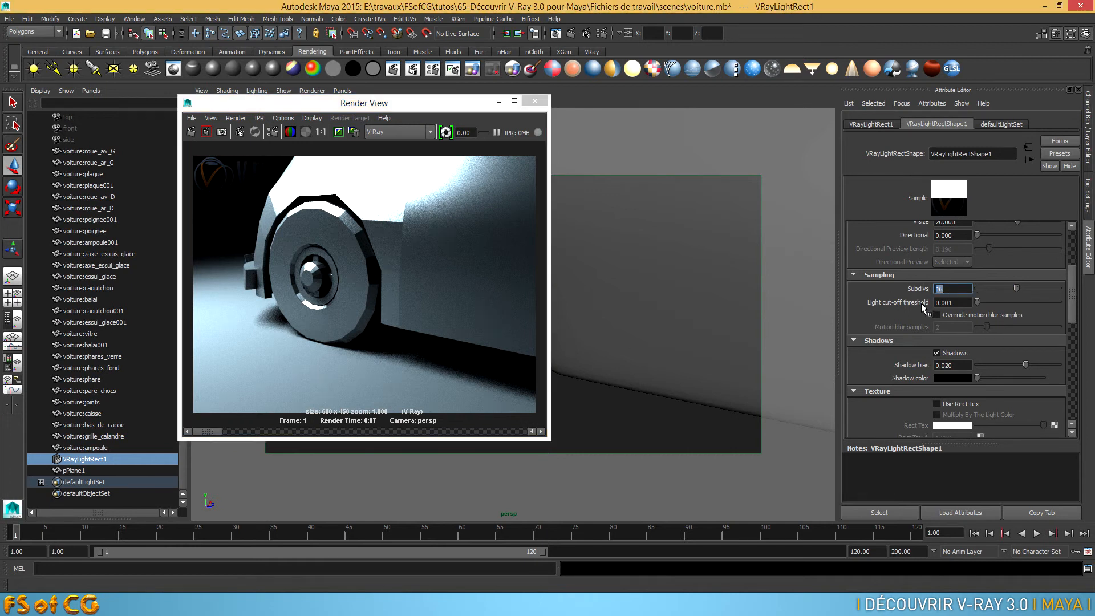
click(338, 133)
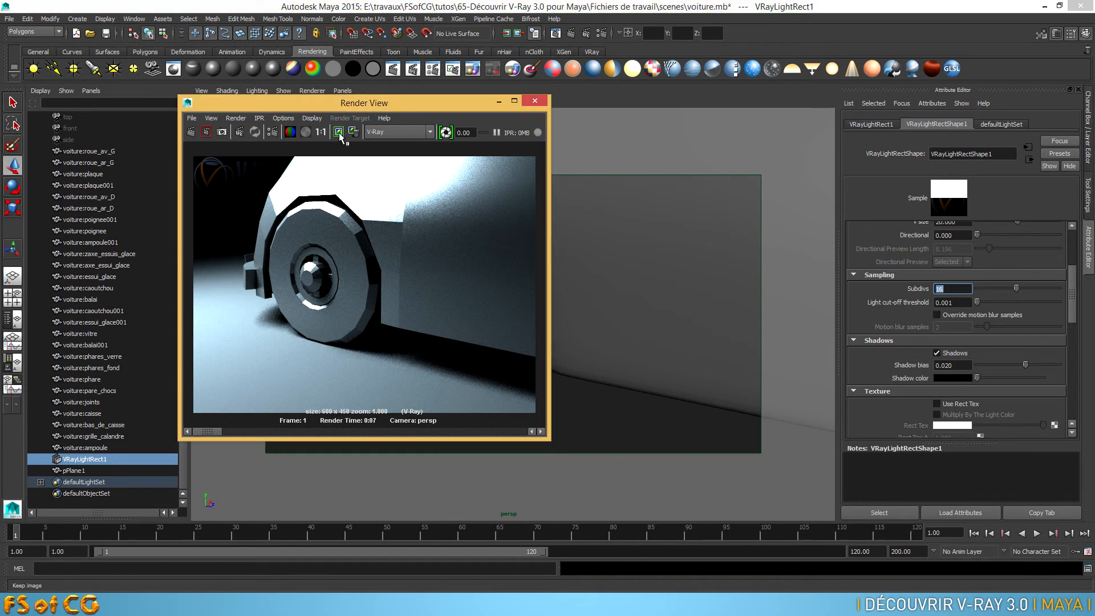
click(192, 133)
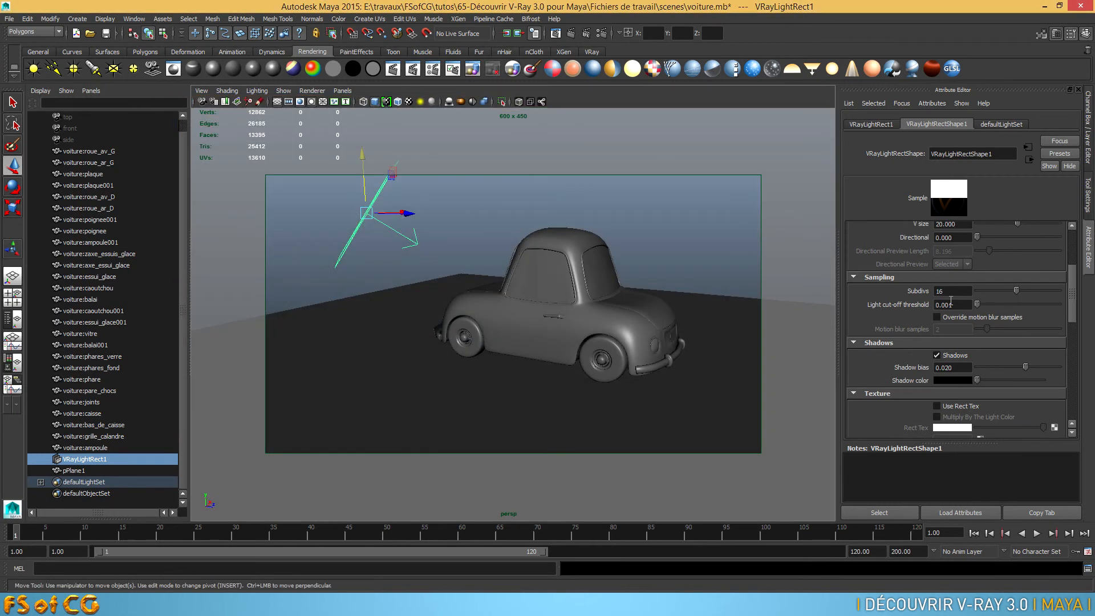
Set the Light cut-off threshold to 1.000 and render the whole car from farther away
drag(951, 292, 919, 308)
key(Return)
click(583, 37)
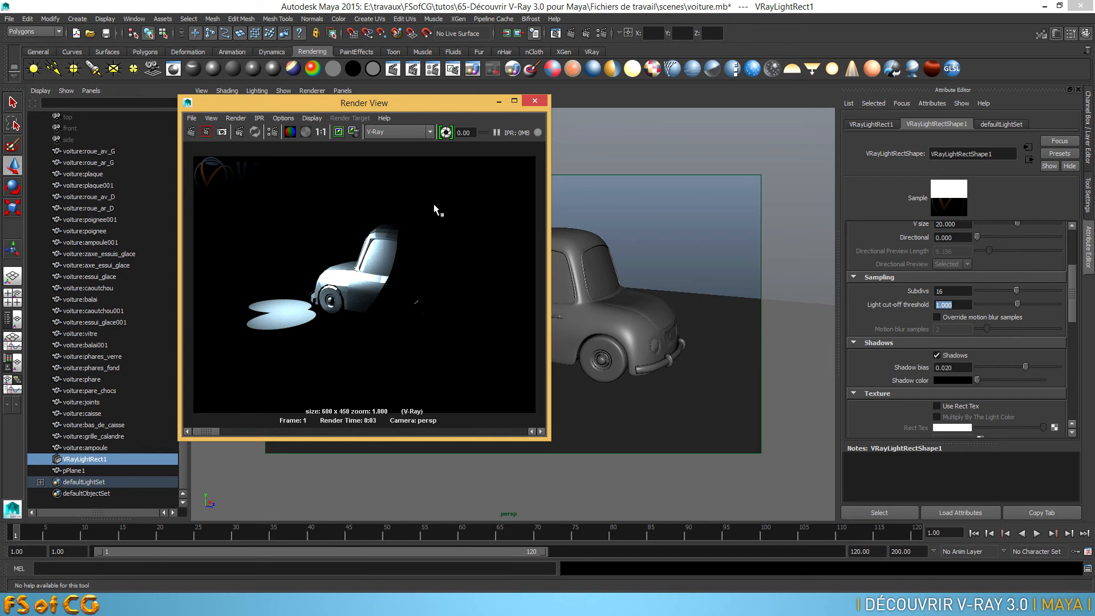
Set the Light cut-off threshold to 0.5 and render the same view
click(943, 305)
text(0.5)
key(Return)
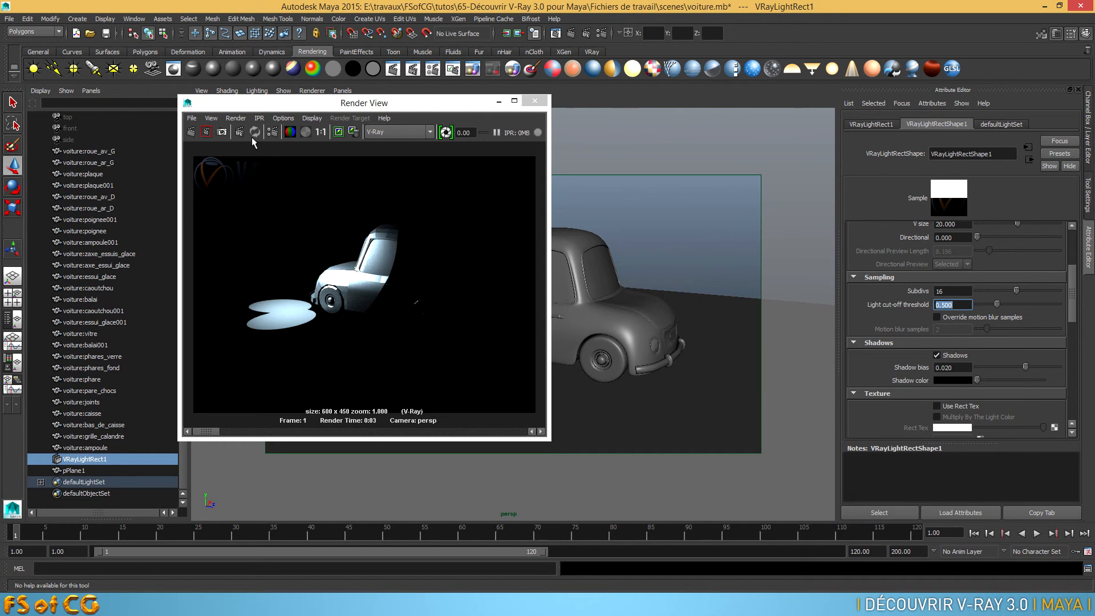
click(191, 131)
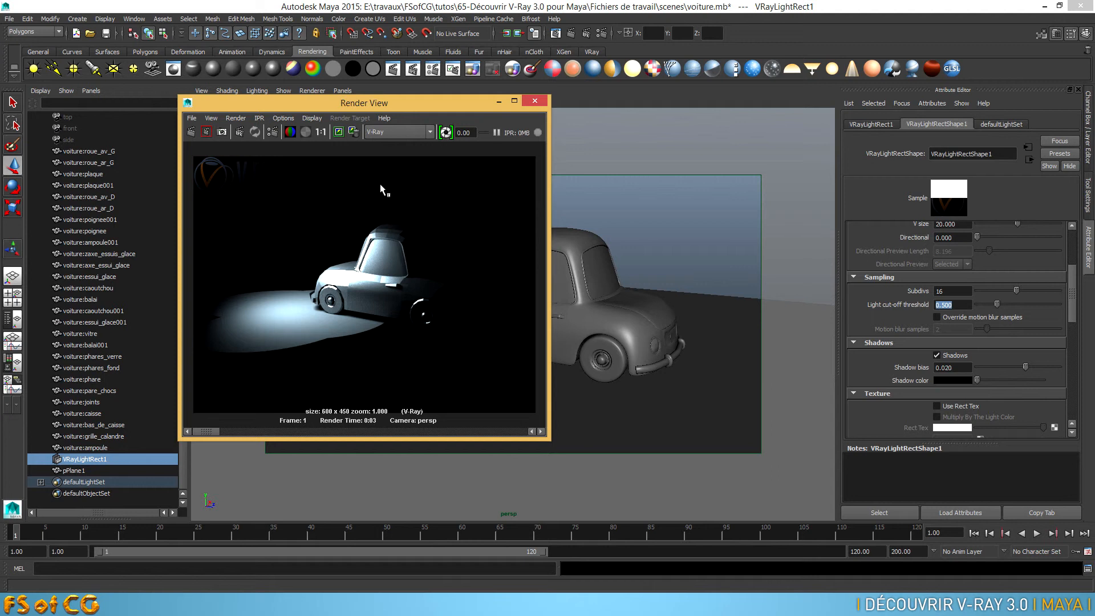
Render the car with a Light cut-off threshold of 0.01, and set the threshold back to 0.001
click(912, 302)
text(0.01)
key(Return)
click(194, 132)
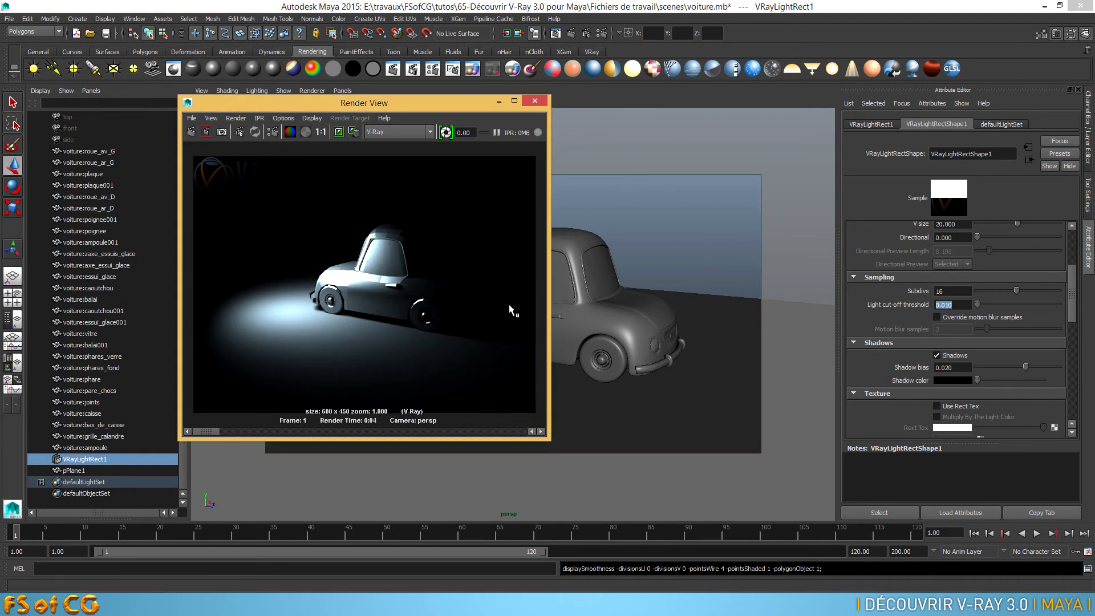
click(944, 303)
triple_click(944, 305)
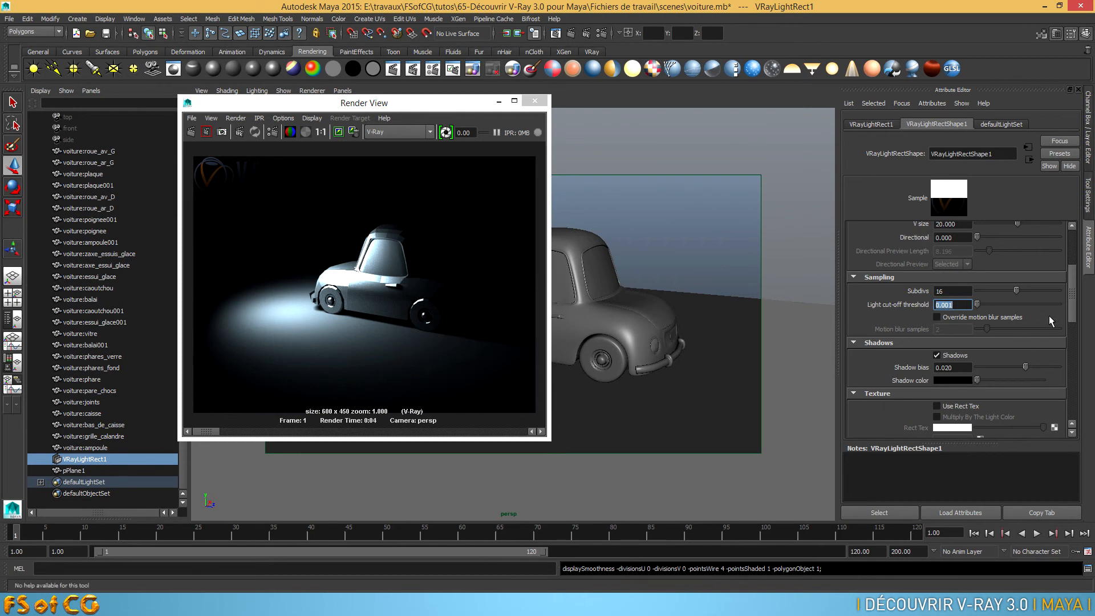
Keep the current image, render the car with the light's Shadows disabled for comparison, and re-enable the shadows
scroll(986, 306, down, 3)
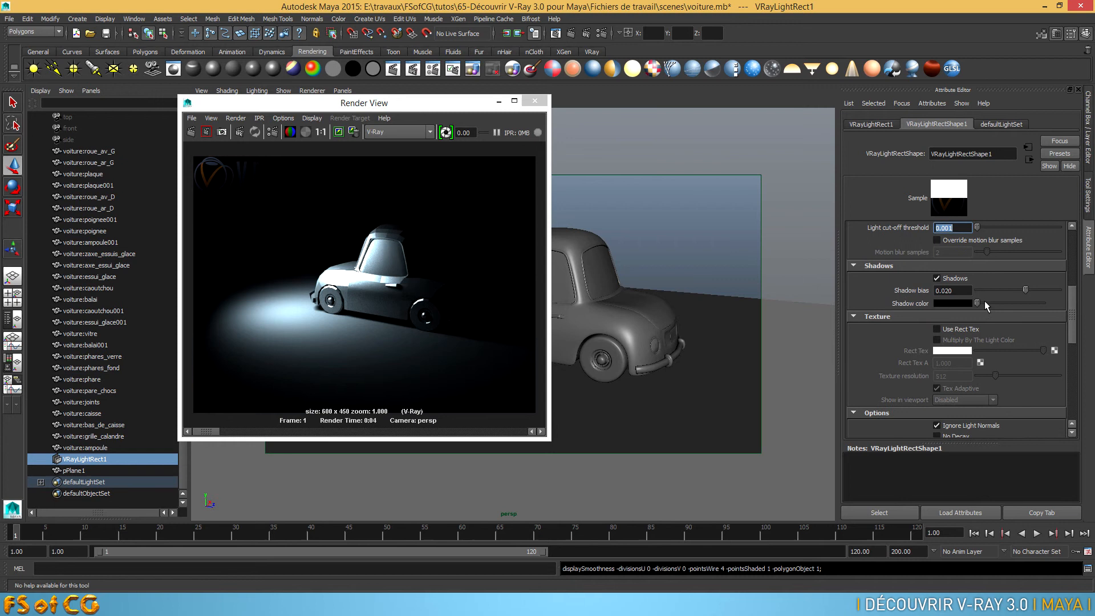
click(938, 278)
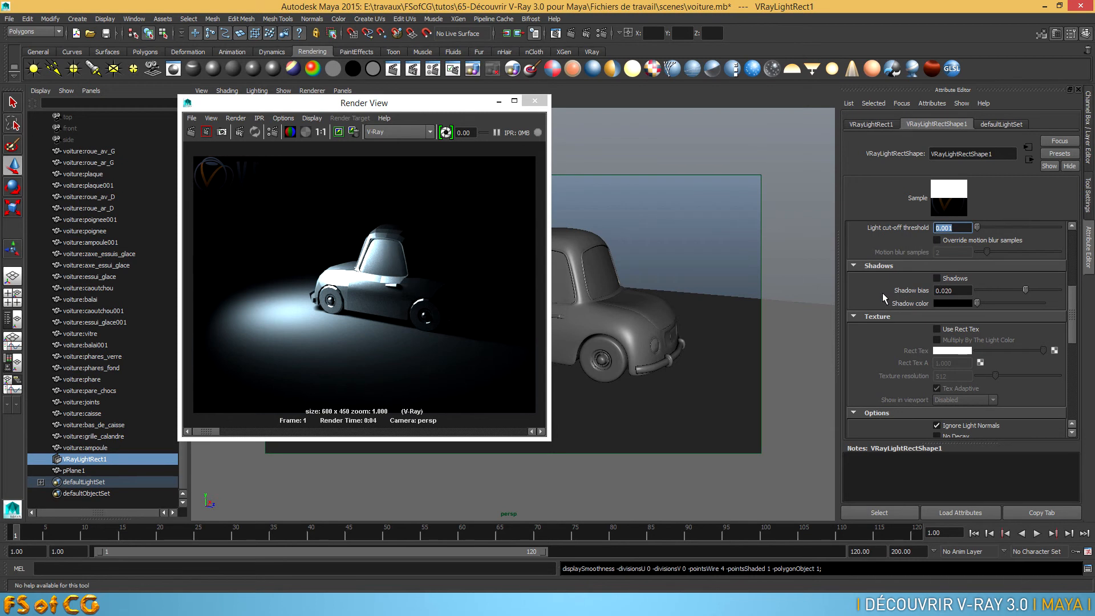
click(333, 132)
click(191, 131)
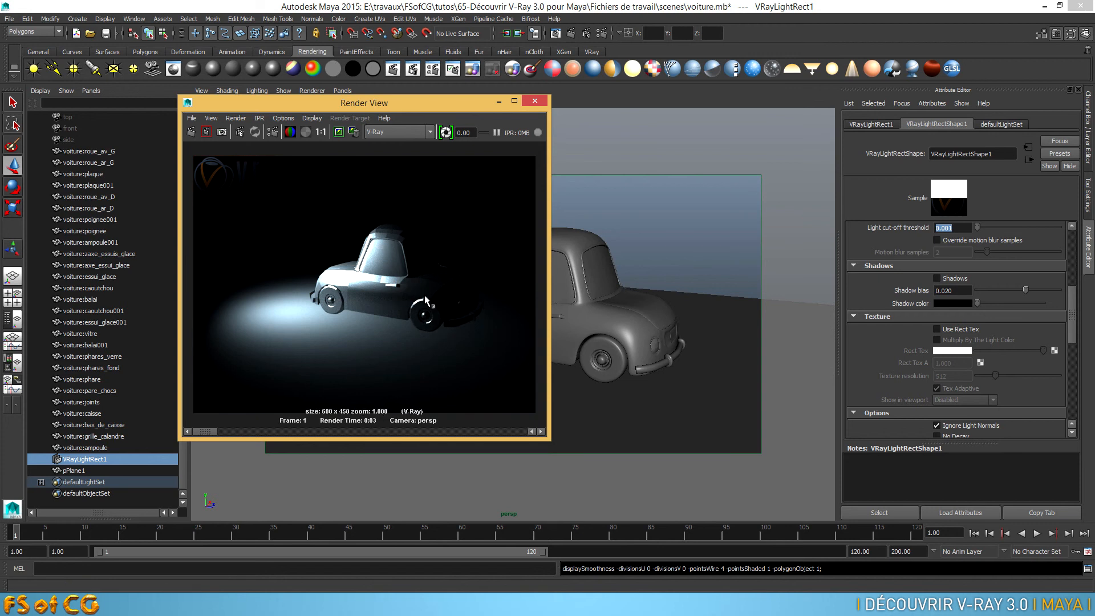
click(936, 278)
click(944, 290)
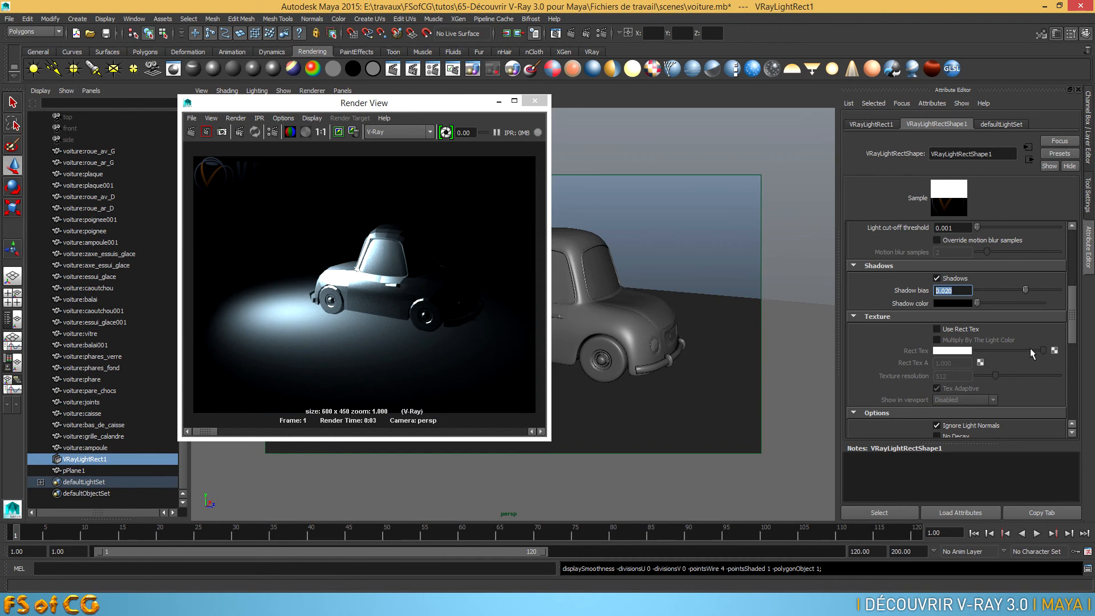
Show the light's Options settings, and render the car from a view that includes the rectangle light
drag(1073, 293, 1073, 339)
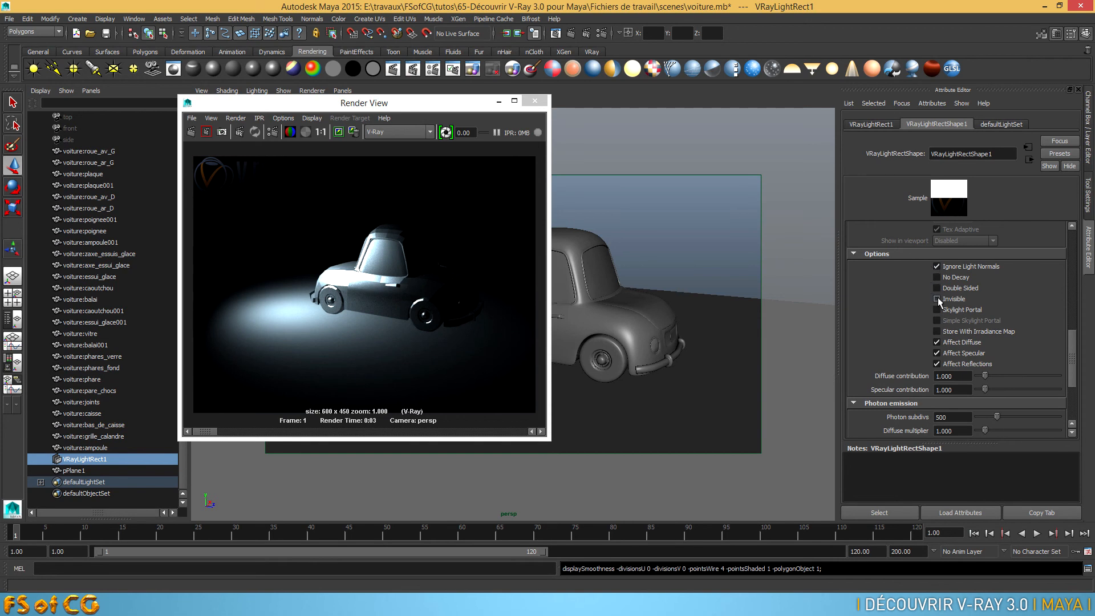
click(532, 103)
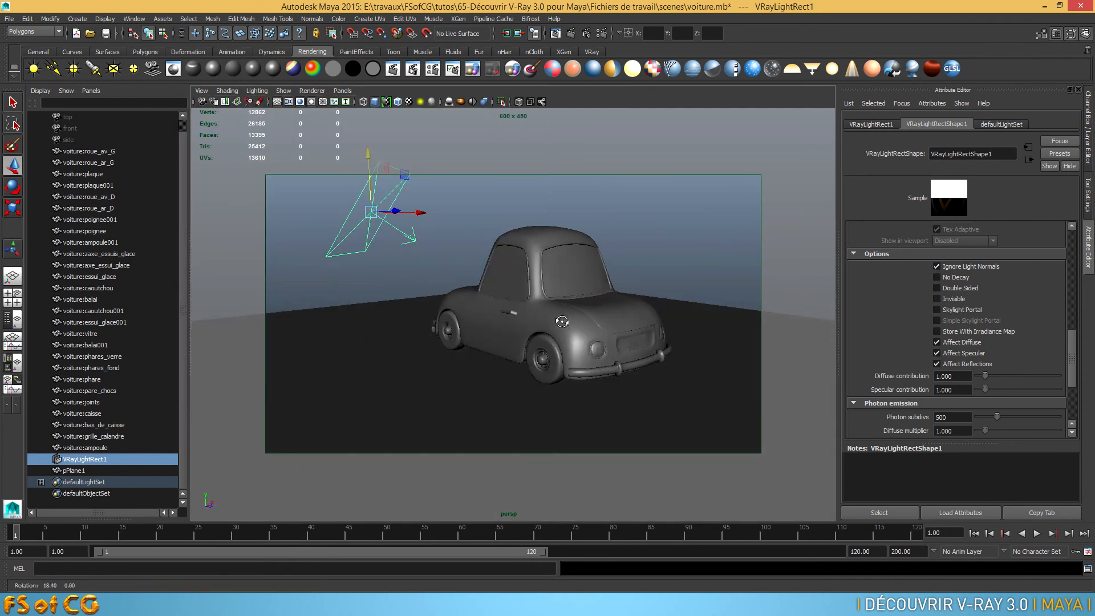
alt+middle_drag(572, 335, 600, 363)
alt+right_drag(596, 352, 615, 348)
click(570, 33)
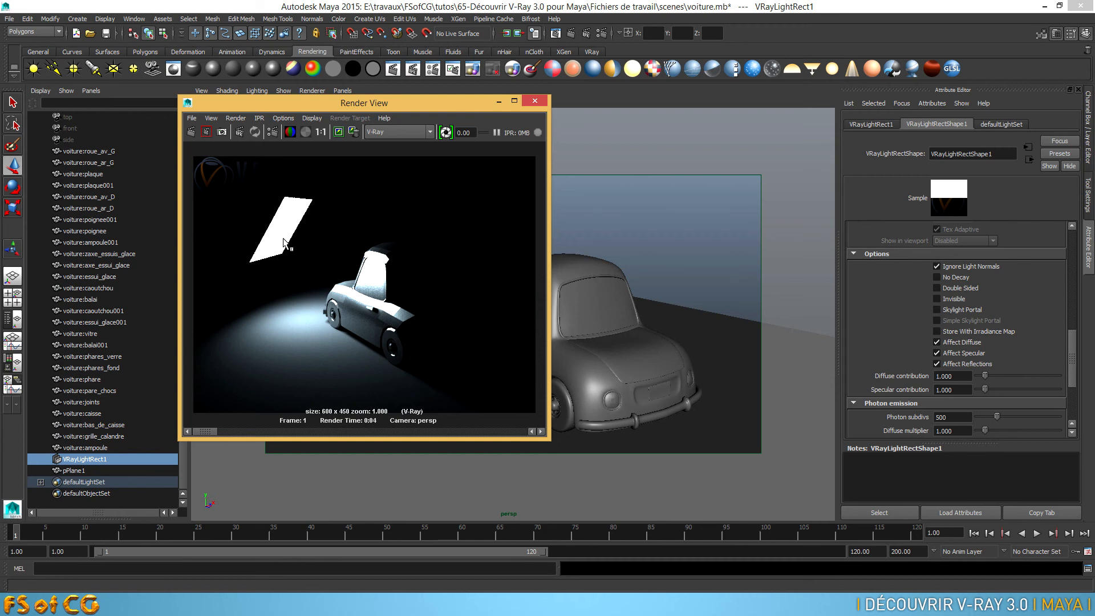
Render the view with the rectangle light's Invisible option enabled, and disable the option again
click(937, 298)
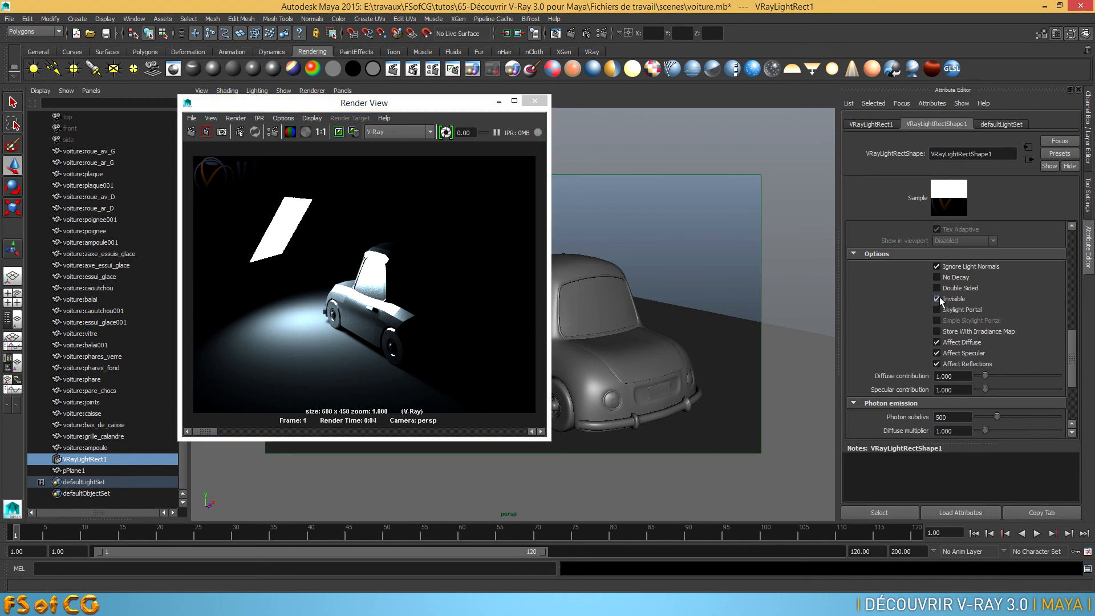
click(192, 132)
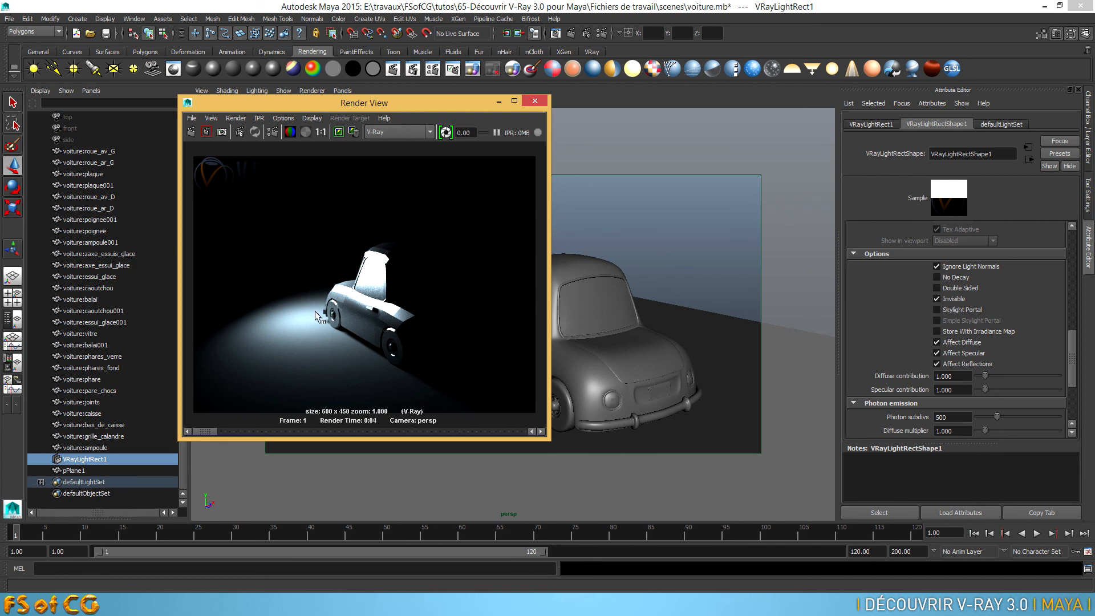
click(937, 300)
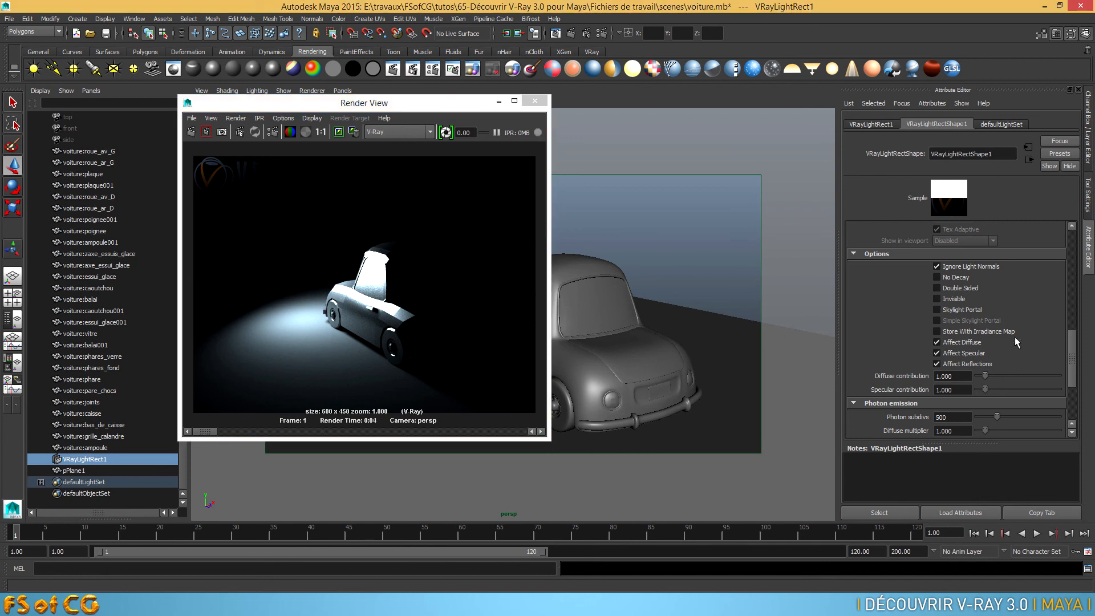
Disable the rectangle light's Affect Diffuse and Affect Specular options, and enable both again
click(936, 341)
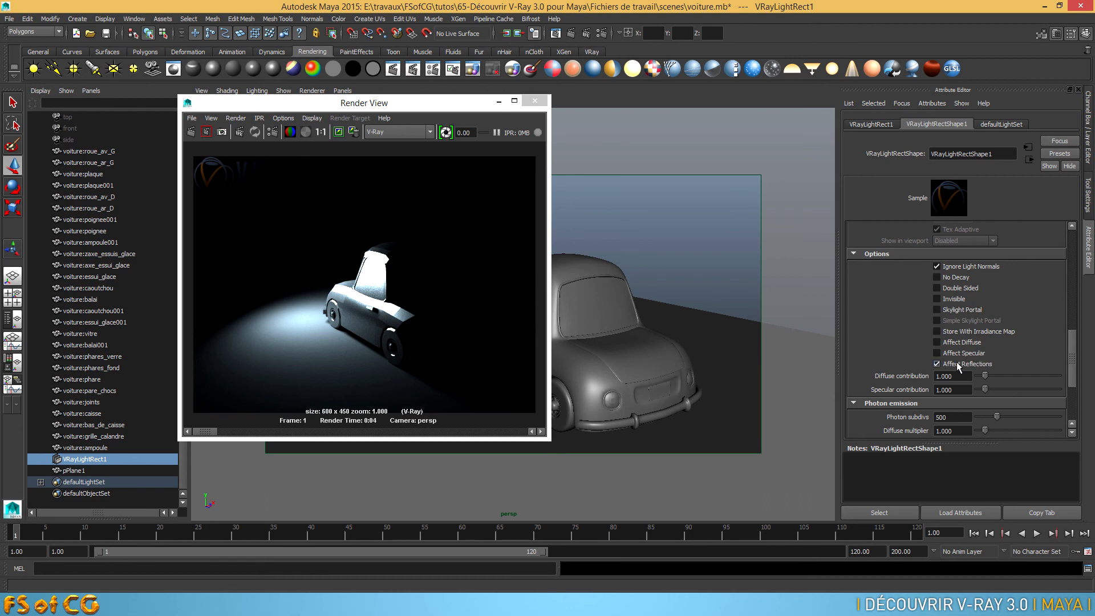
click(936, 353)
click(937, 341)
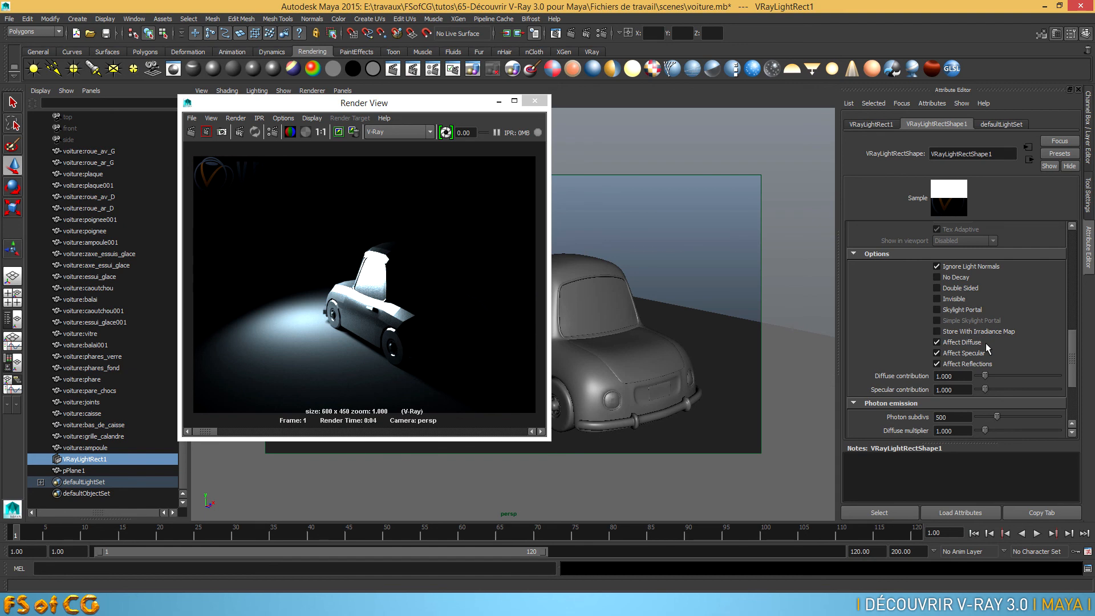
Examine the rectangle light's Advanced Options and the extra V-Ray attributes that can be added to it
drag(1070, 355, 1078, 385)
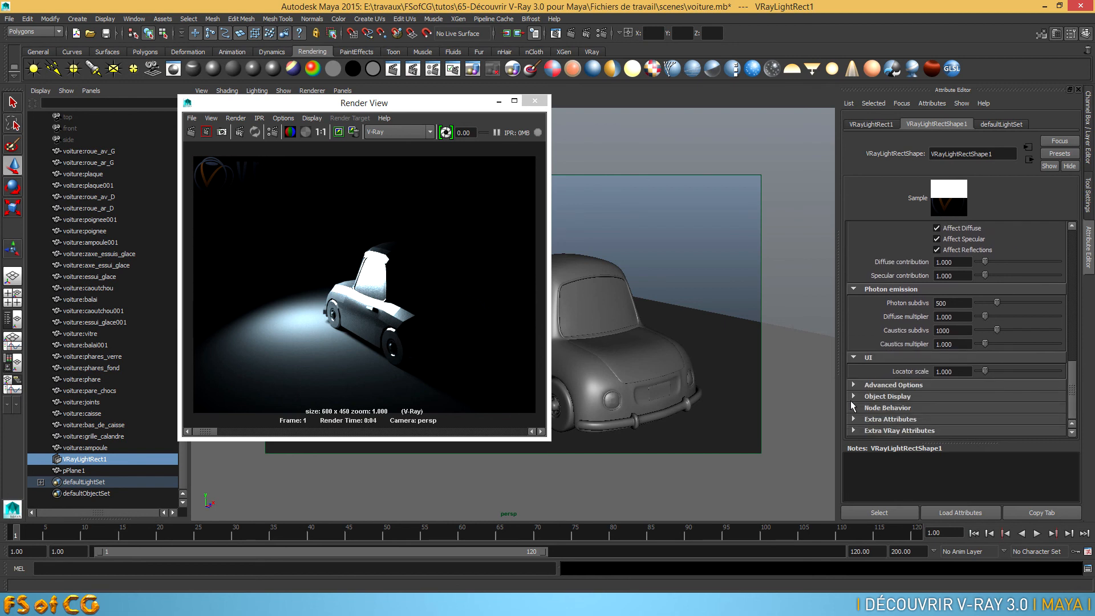
click(853, 385)
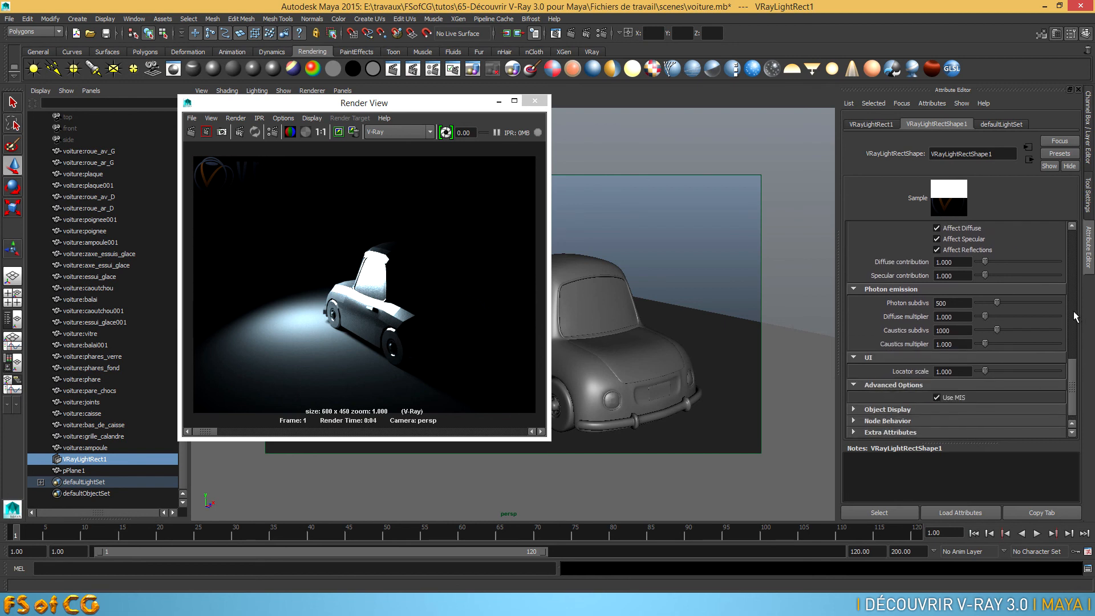
click(854, 384)
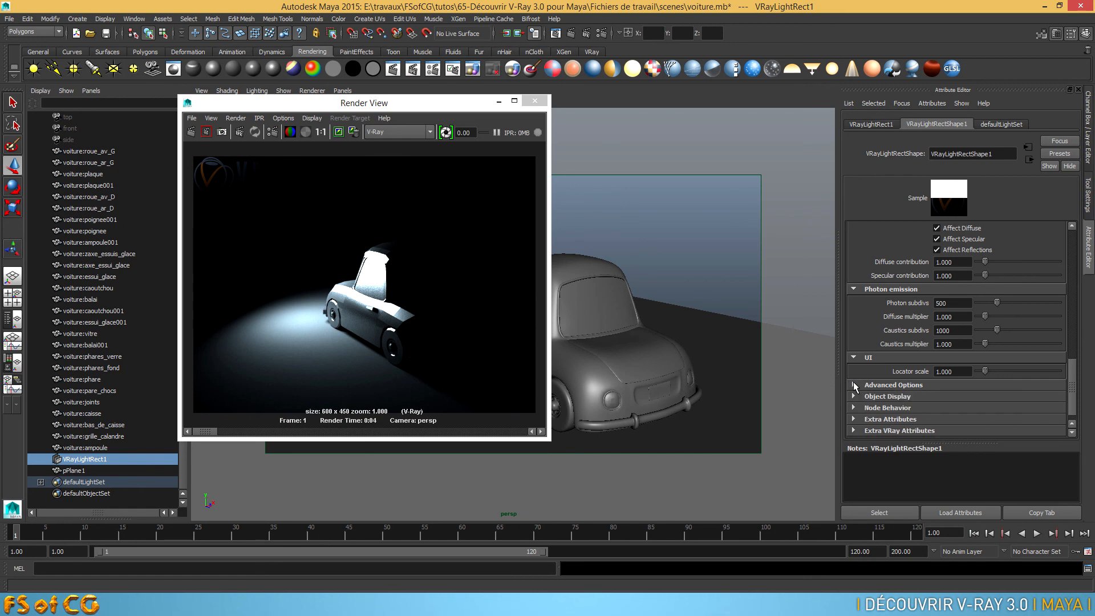
click(935, 103)
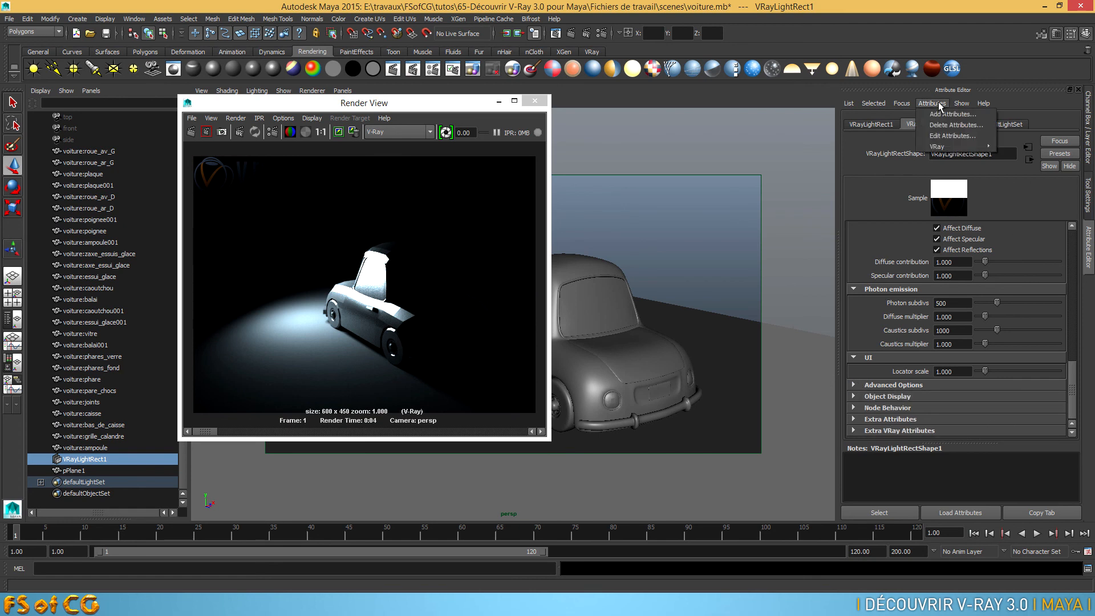
mouse_move(949, 145)
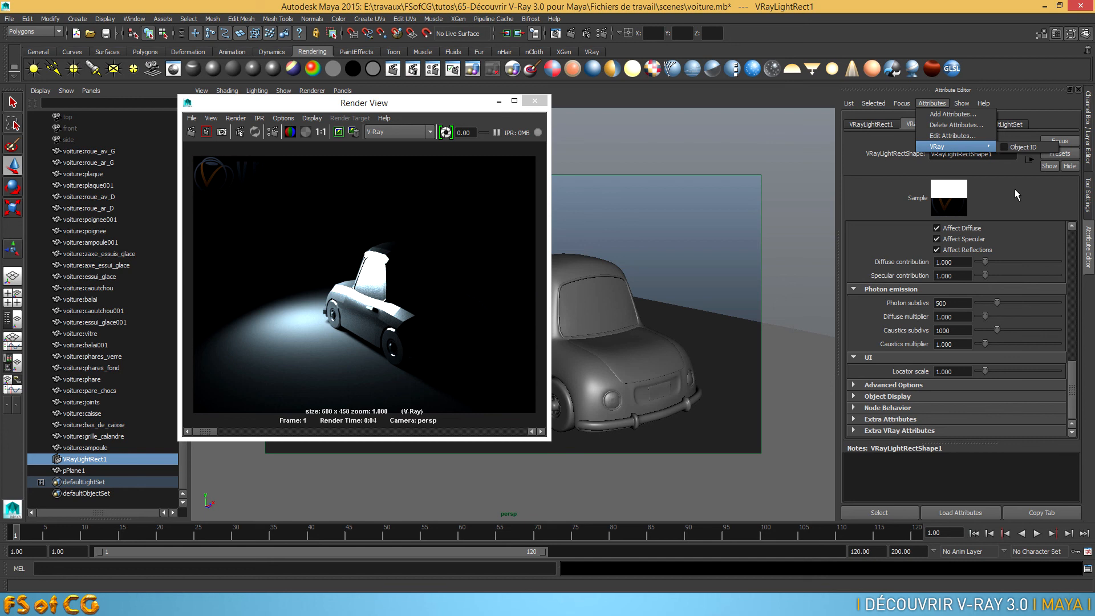
Close the Render View window to uncover the car and the rectangle light in the perspective viewport
click(540, 104)
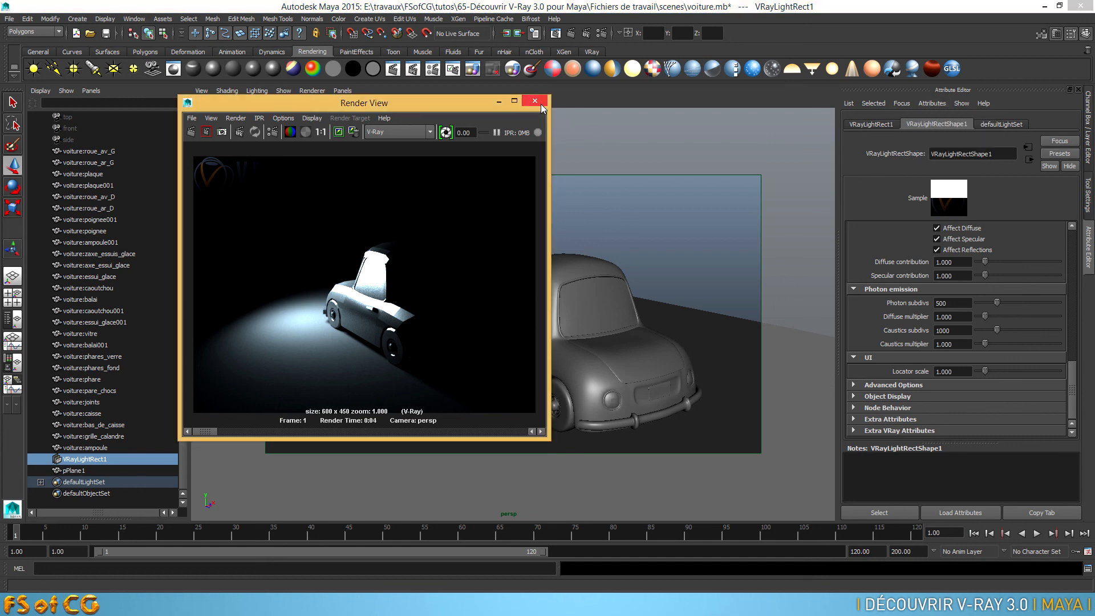
click(530, 105)
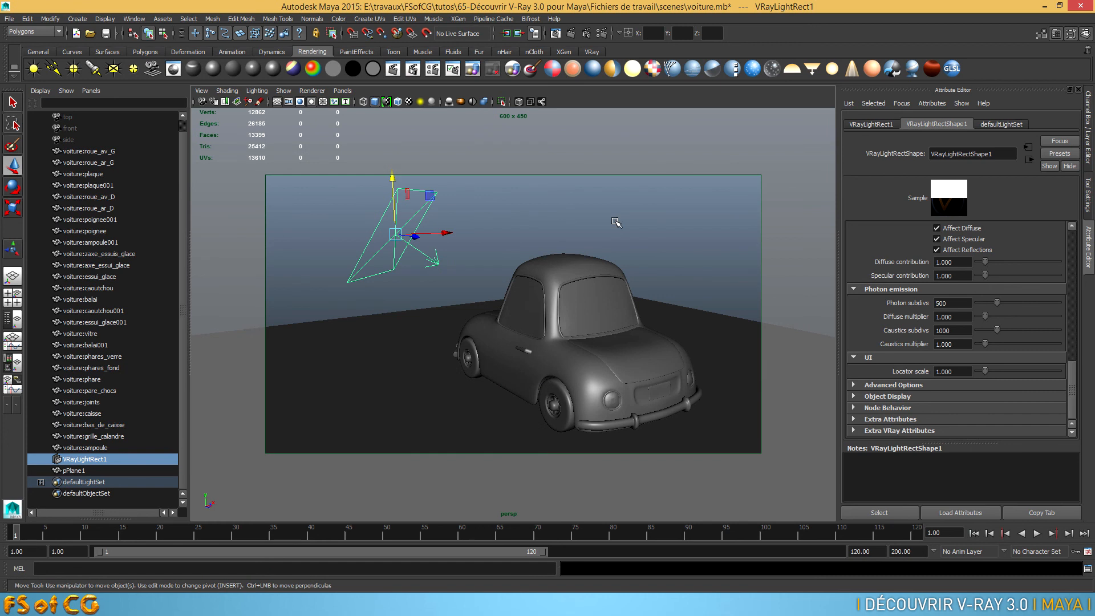